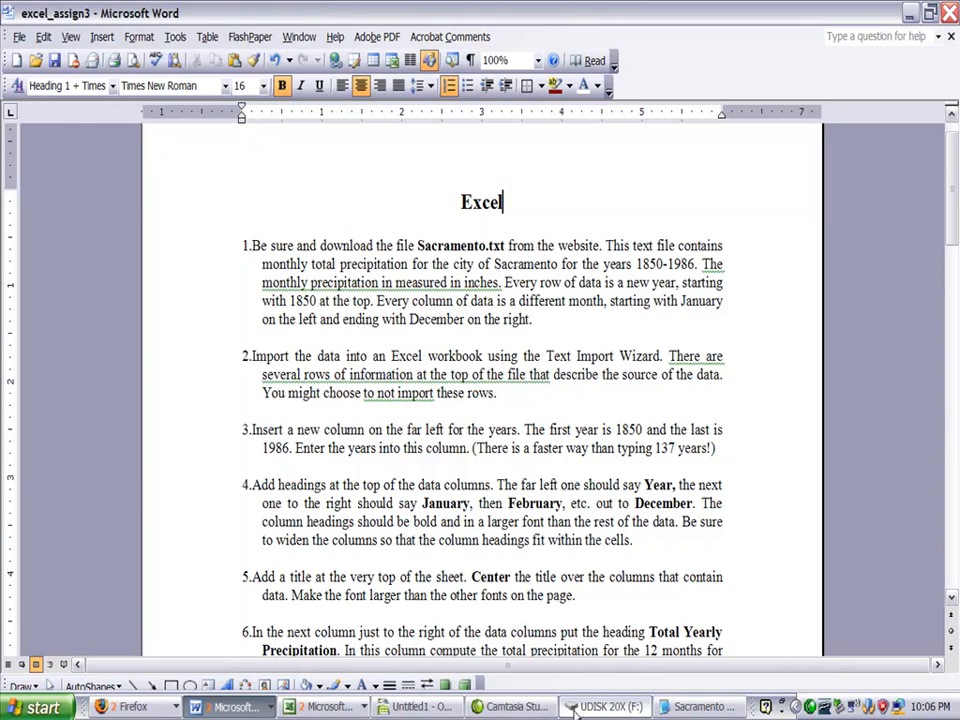
Step: Run the Sacramento self-extracting archive from the UDISK 20X (F:) drive and unzip it to F:\, leaving existing-file overwriting enabled
click(580, 706)
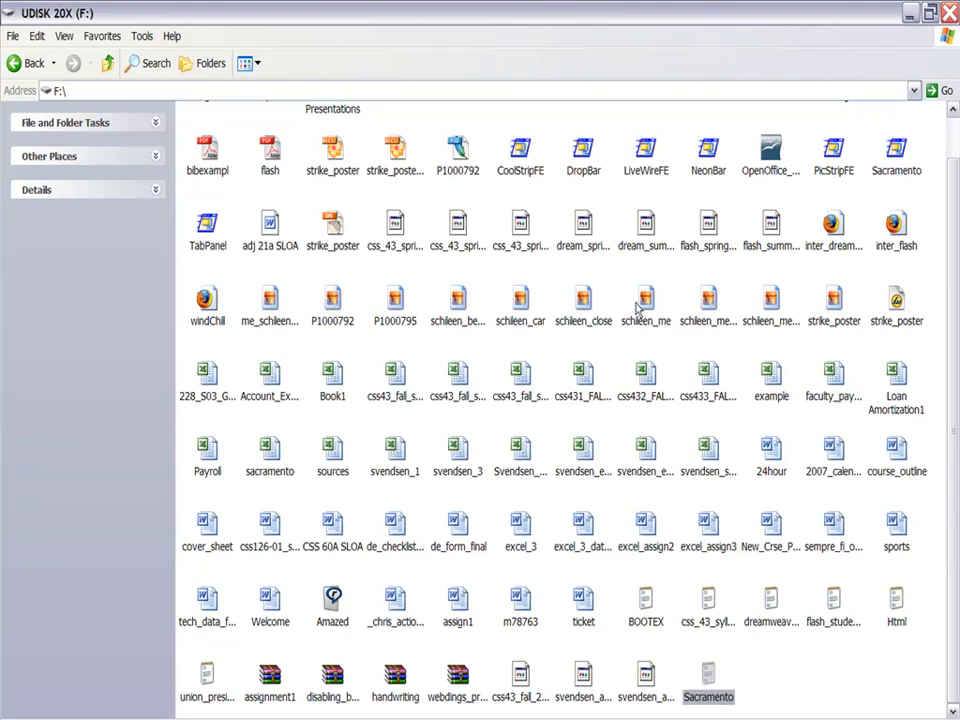
double_click(897, 155)
click(479, 442)
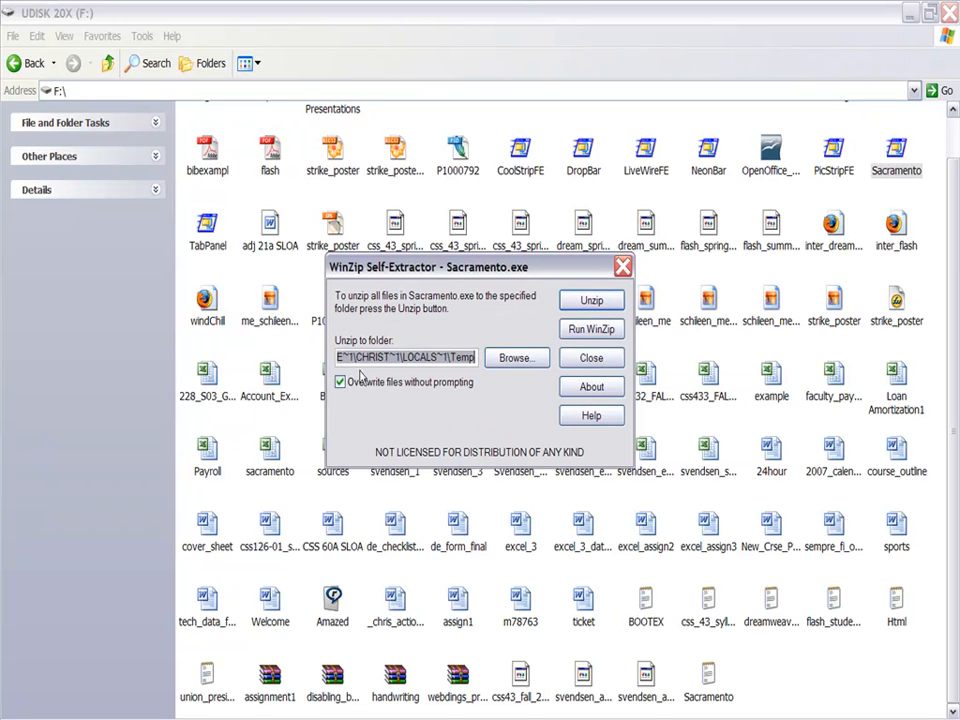
click(512, 362)
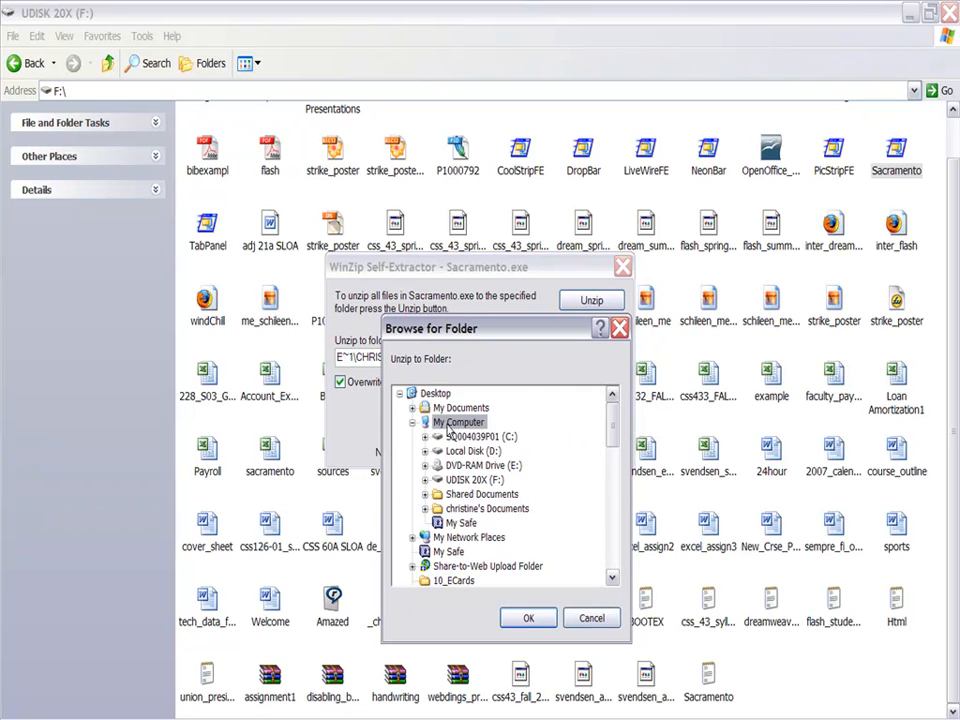
click(472, 479)
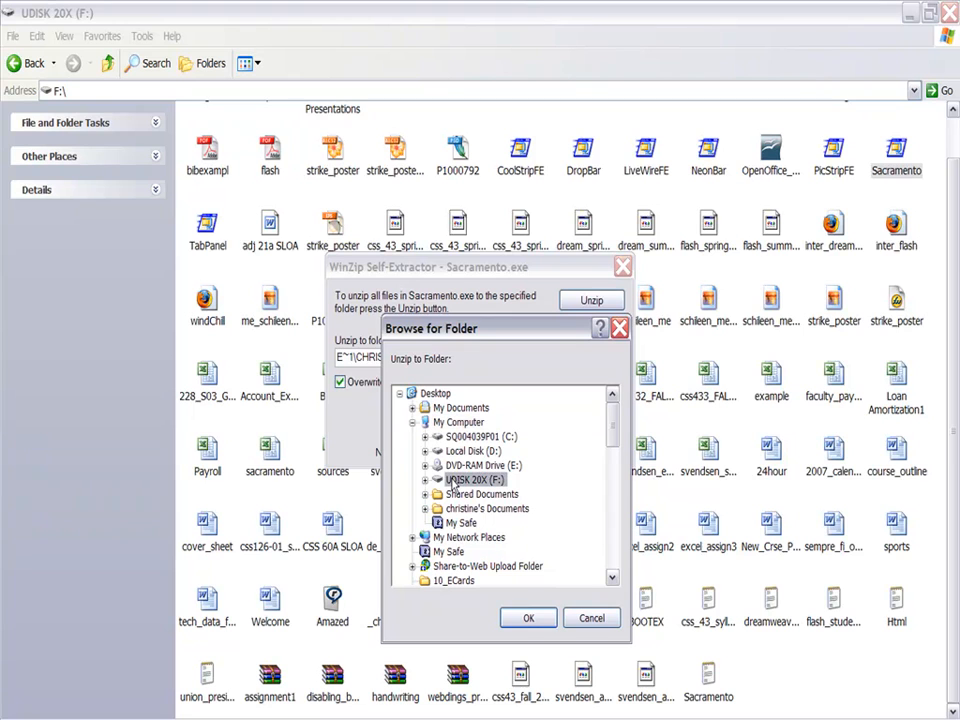
click(530, 620)
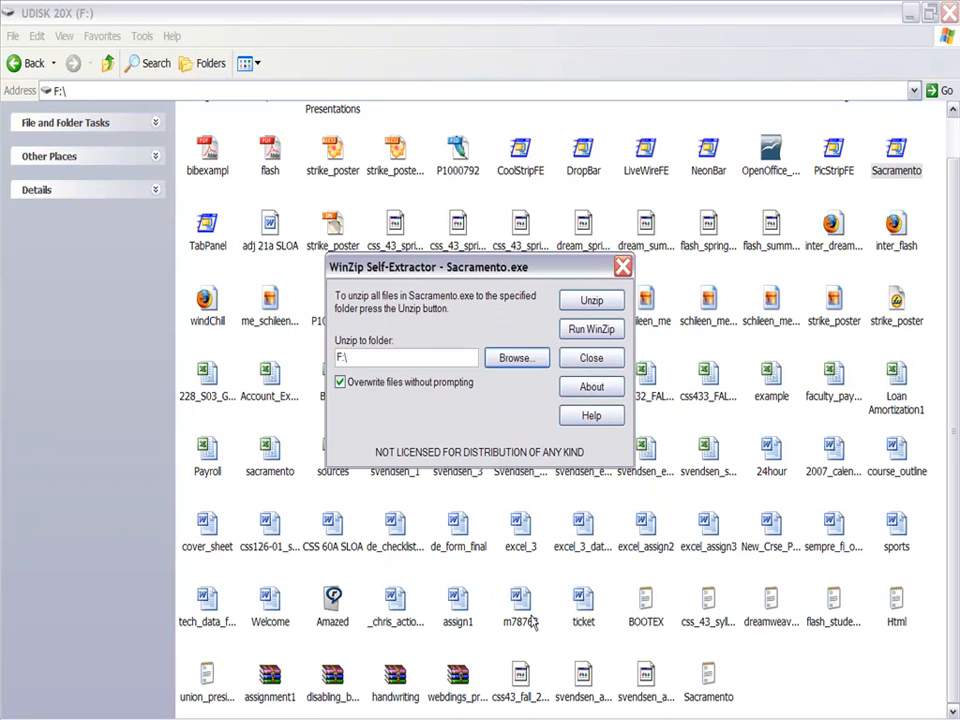
click(571, 307)
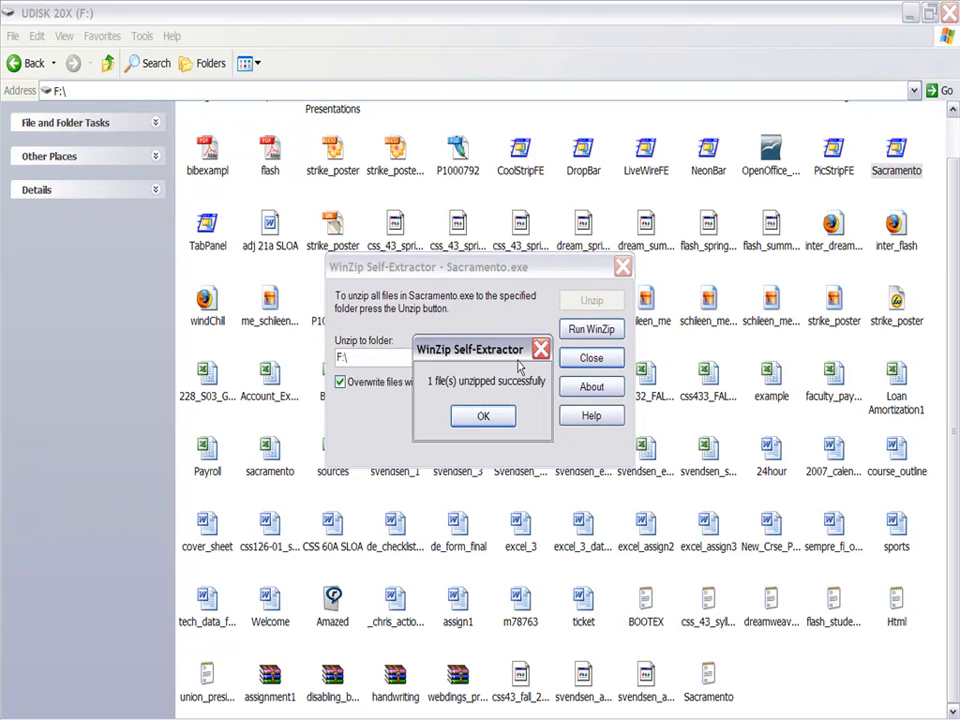
click(489, 423)
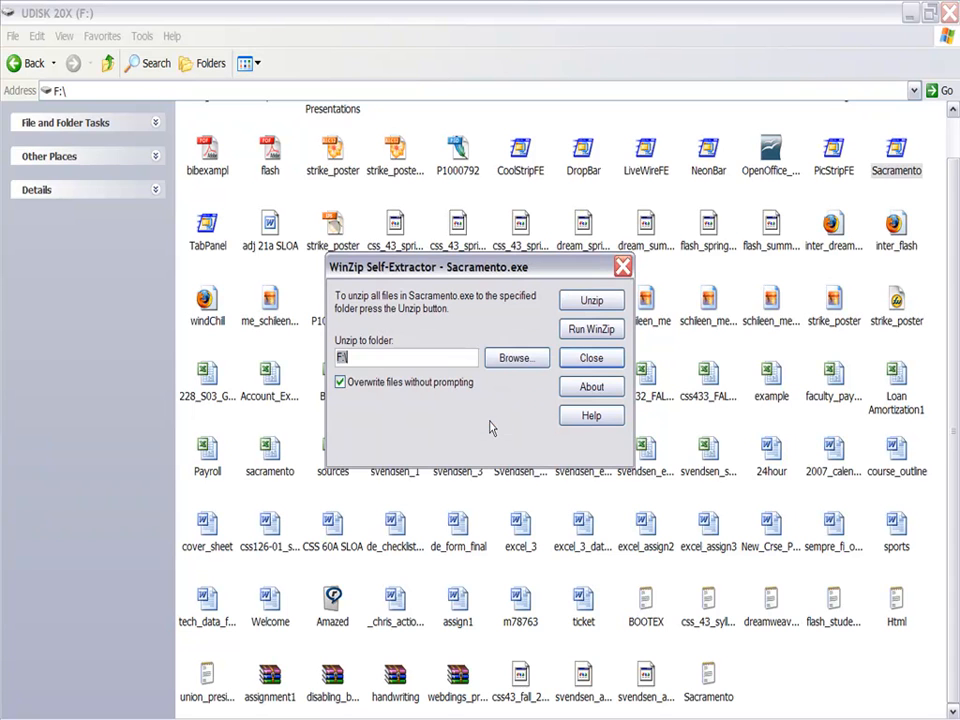
click(622, 267)
click(911, 16)
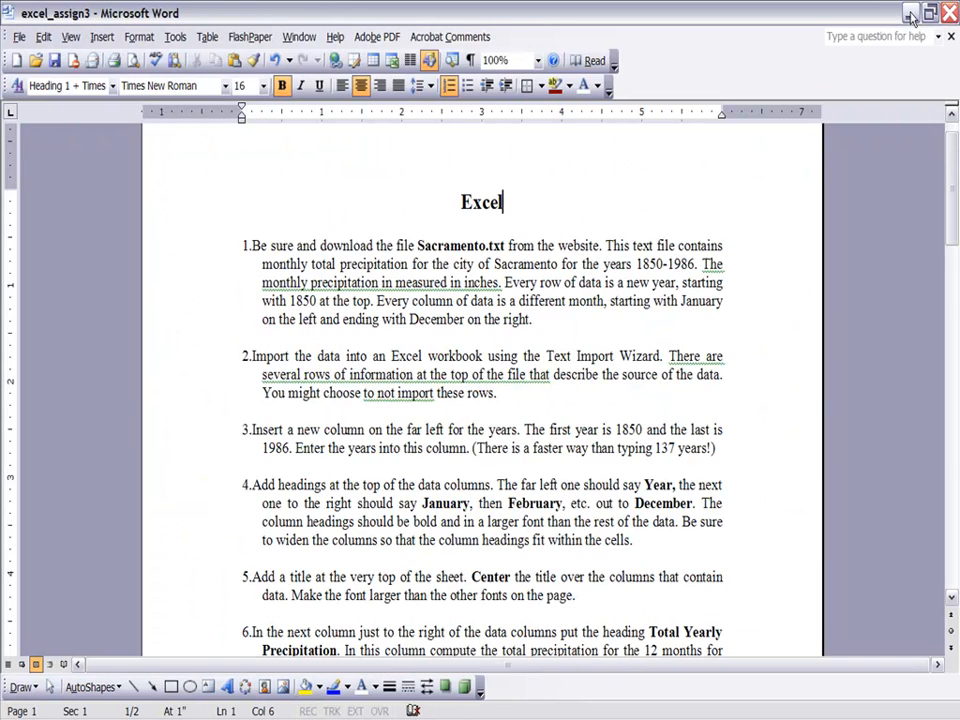
Step: Switch to the Sacramento text file in Notepad, examine its header lines and first row of monthly data, and close it
mouse_move(402, 712)
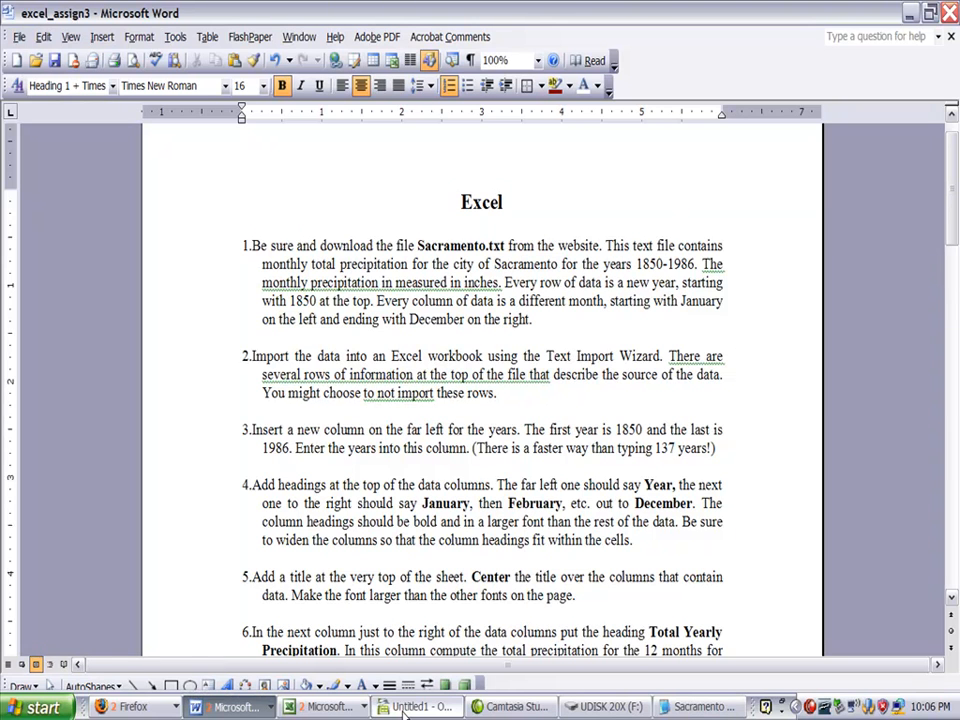
click(707, 707)
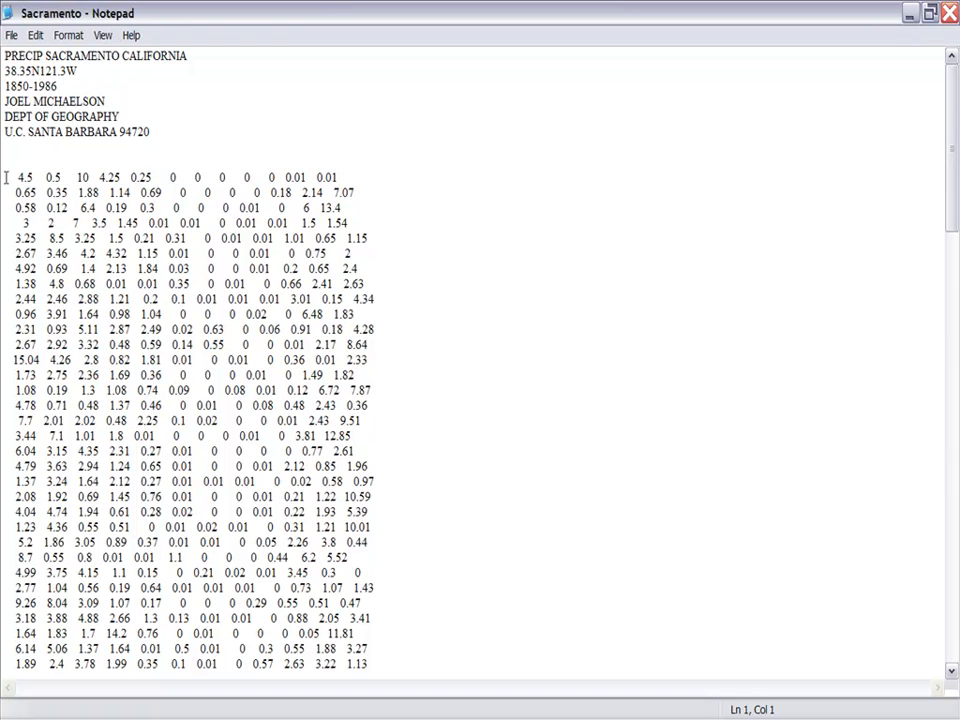
drag(19, 175, 444, 180)
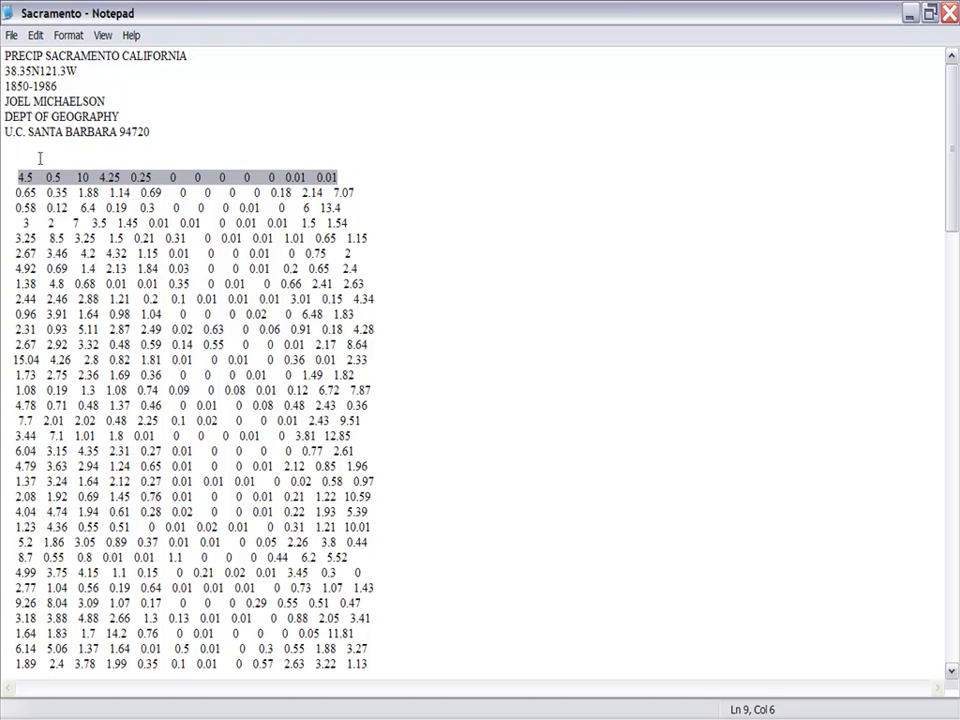
click(948, 17)
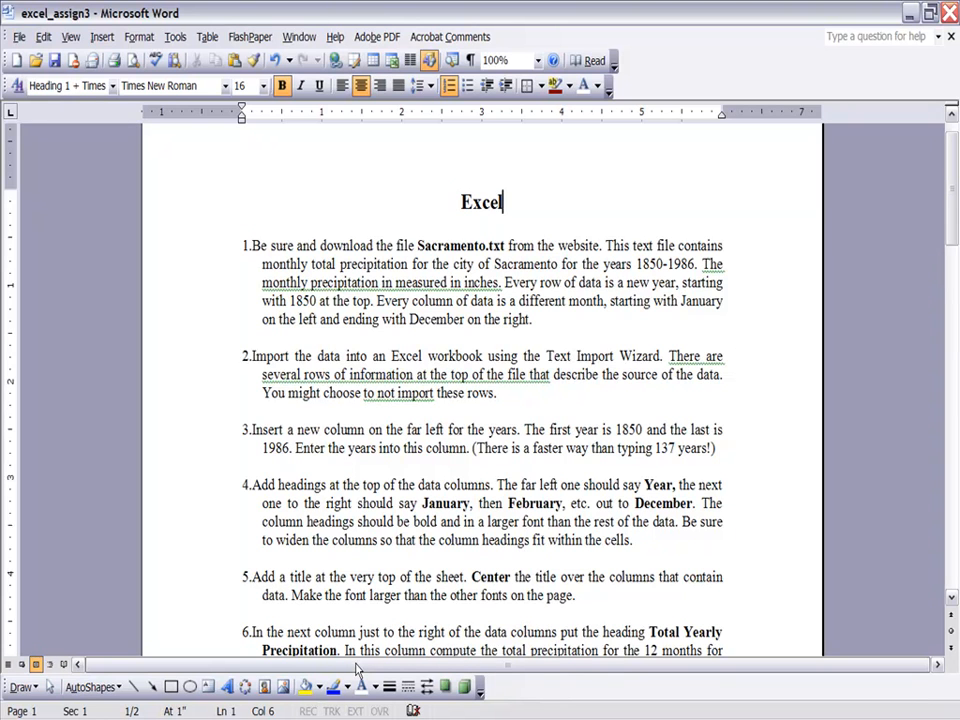
Step: Switch to OpenOffice.org Calc and choose the Sacramento text file on UDISK 20X (F:) as the source for inserting a sheet from file
mouse_move(360, 715)
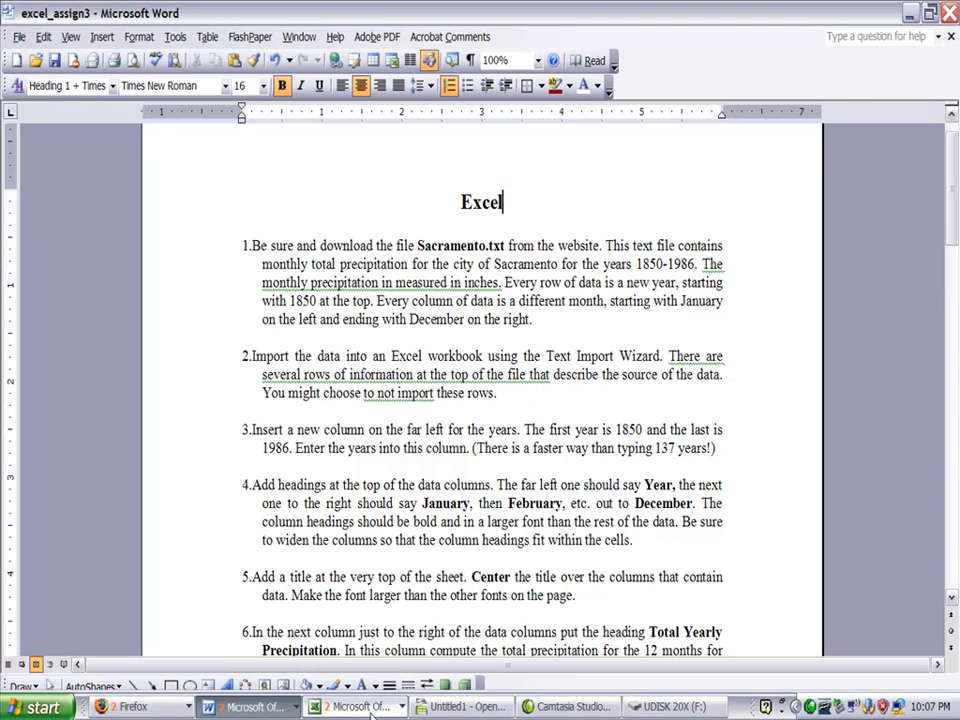
click(440, 707)
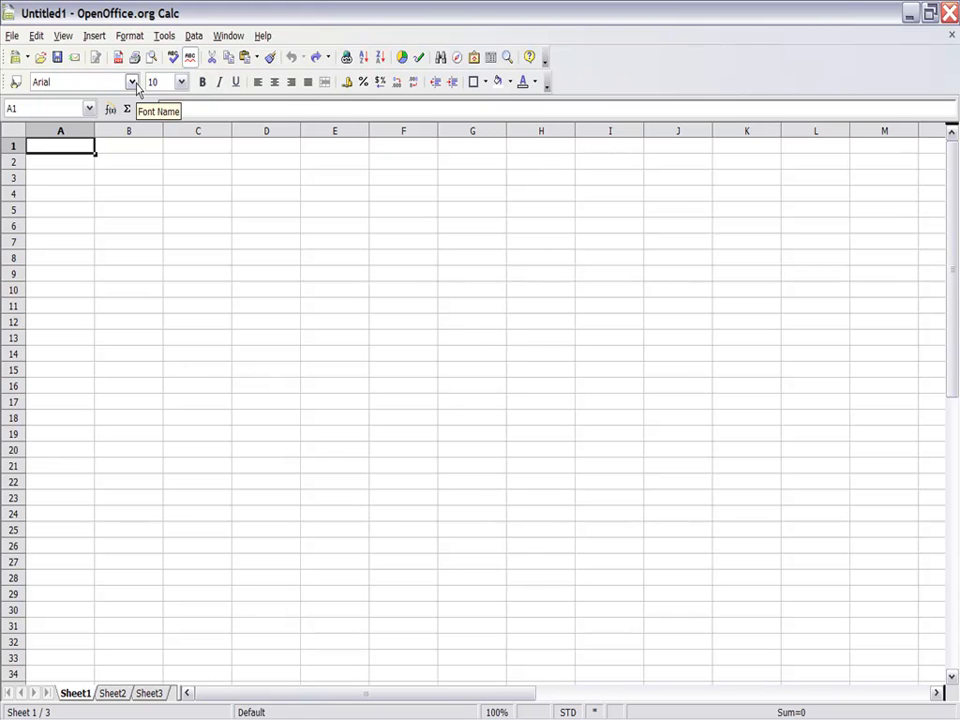
click(98, 37)
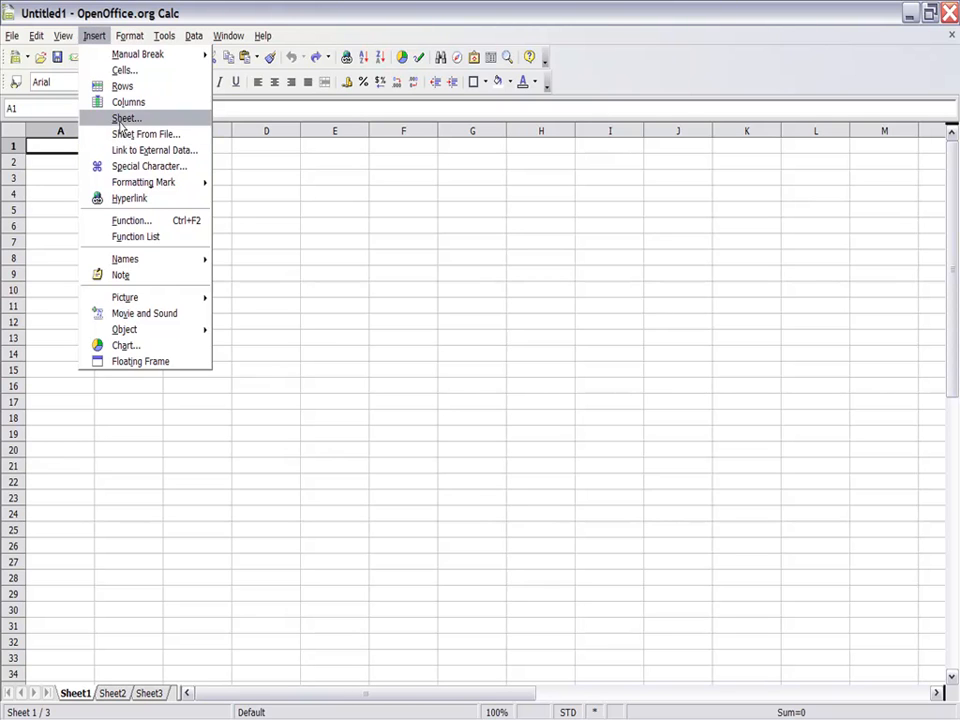
click(136, 137)
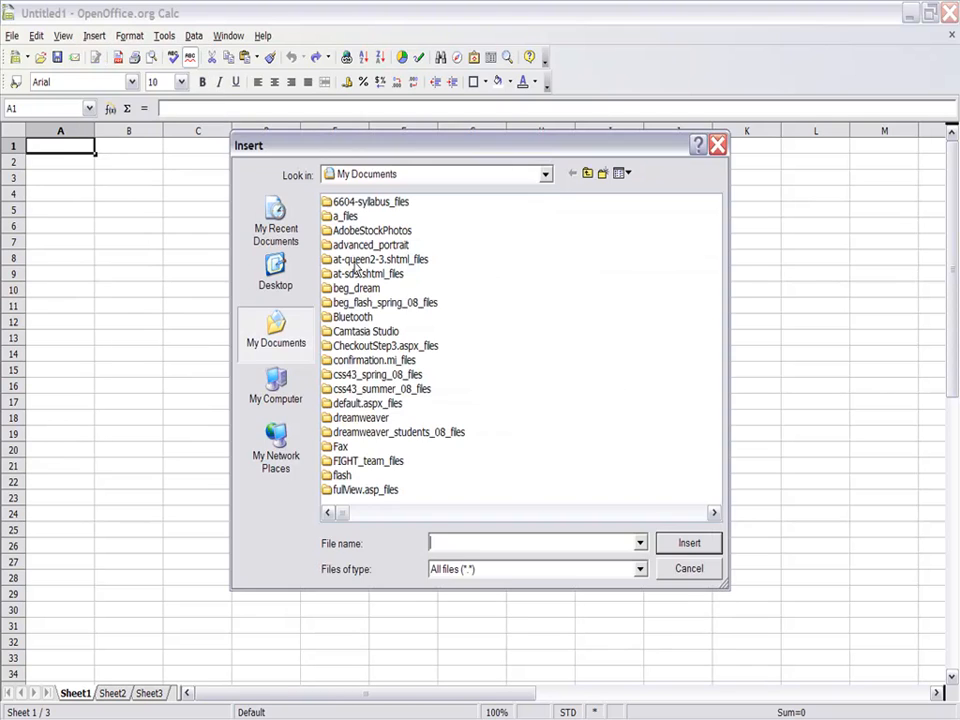
click(546, 176)
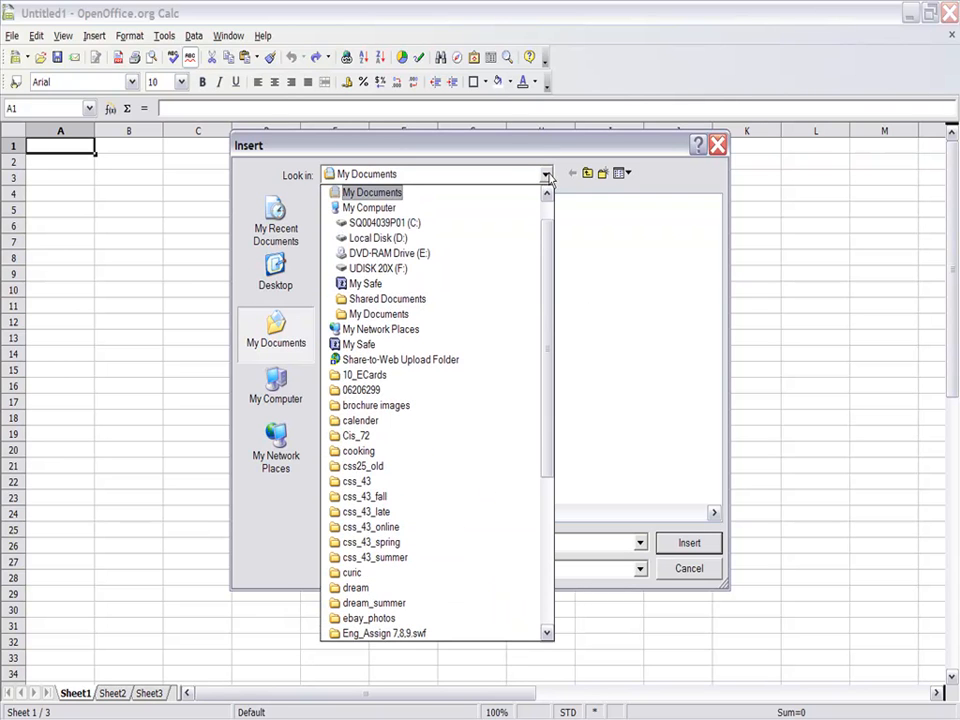
click(506, 269)
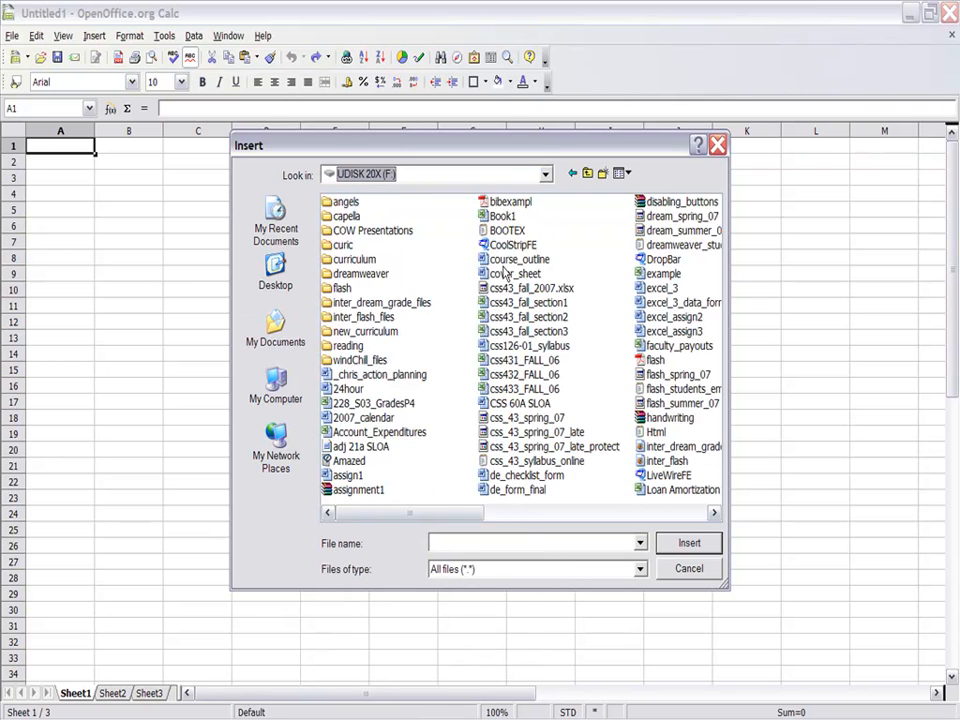
click(697, 513)
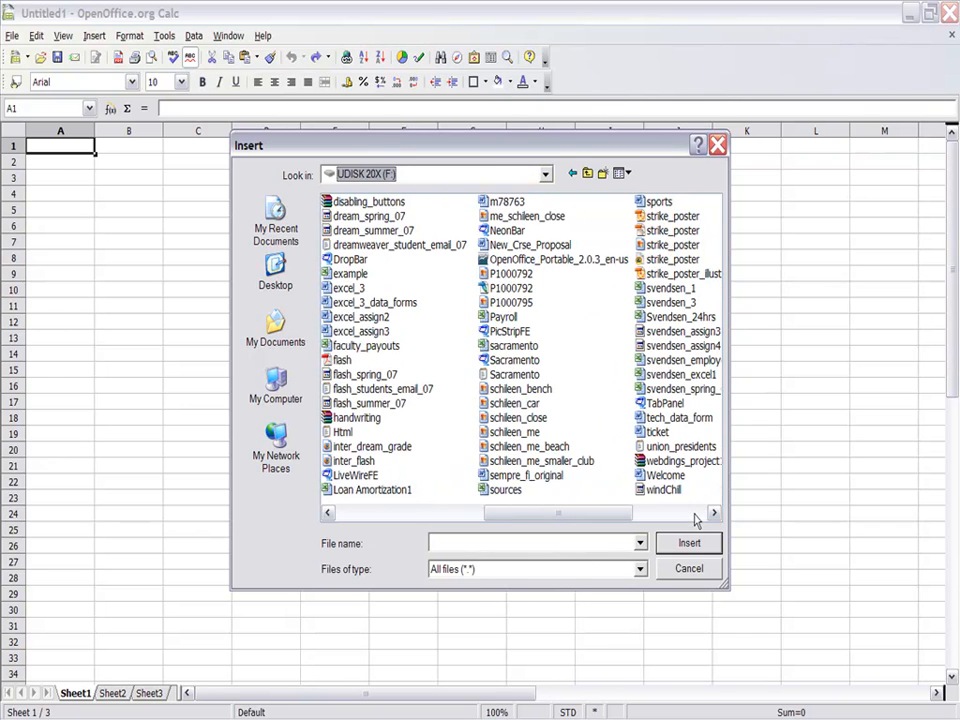
click(514, 374)
click(688, 542)
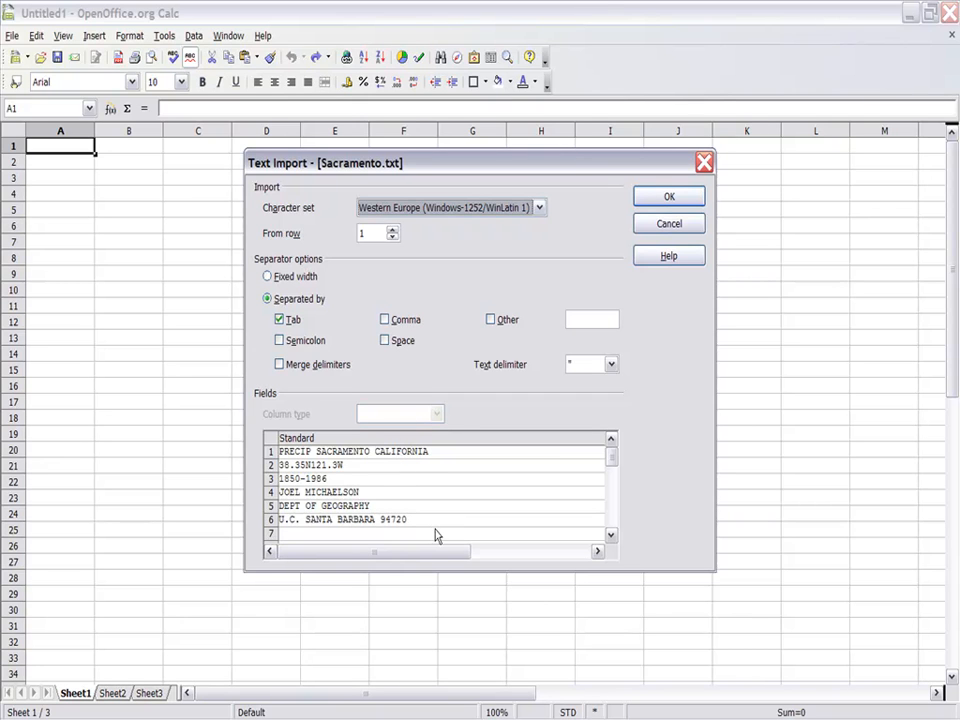
Step: Set the text import to start from row 9, where the precipitation data begins, skipping the header lines
click(611, 535)
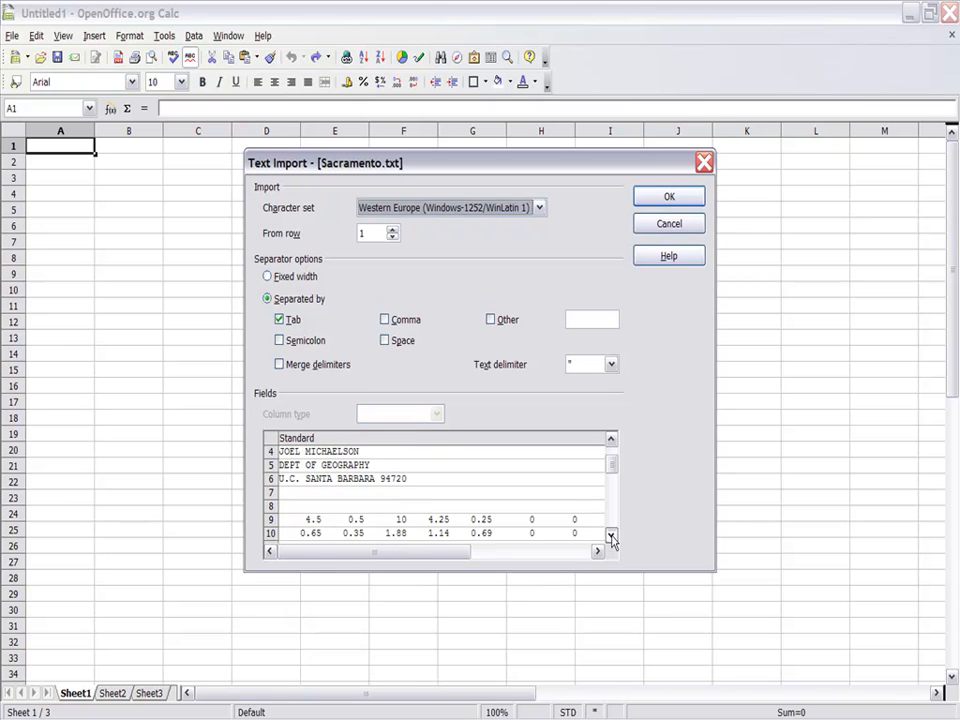
click(276, 520)
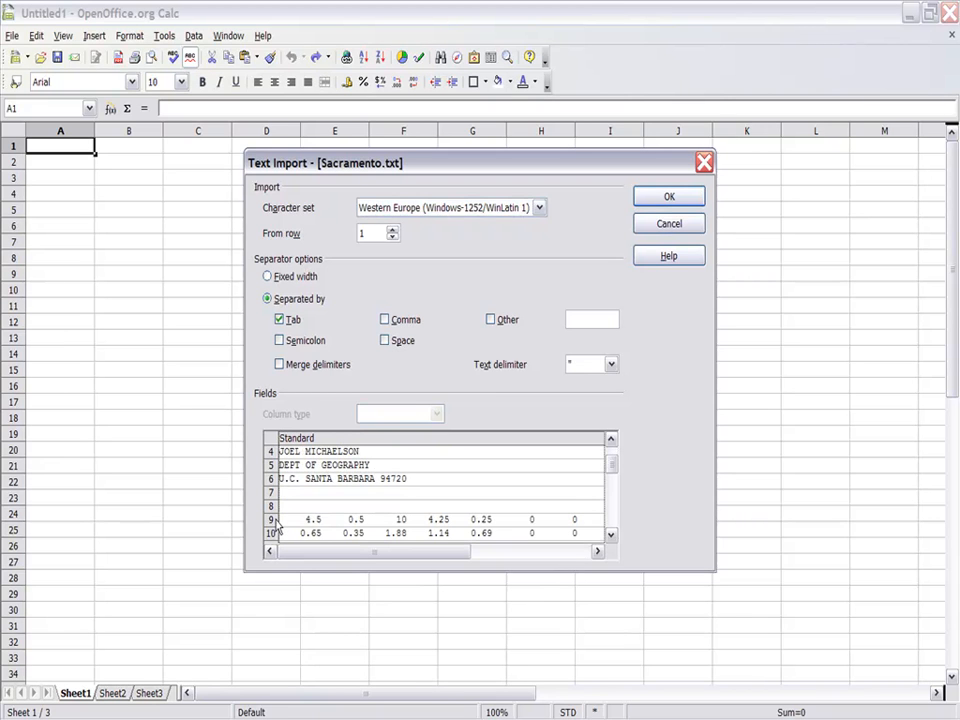
click(392, 229)
click(393, 230)
click(393, 230)
click(393, 230)
click(393, 230)
click(393, 230)
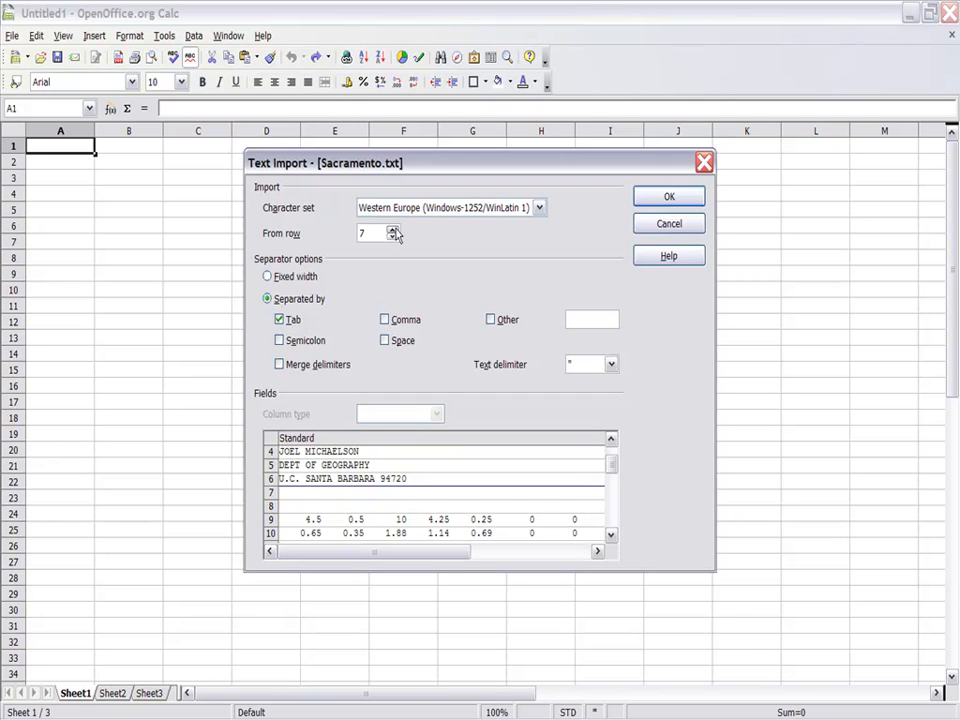
click(393, 229)
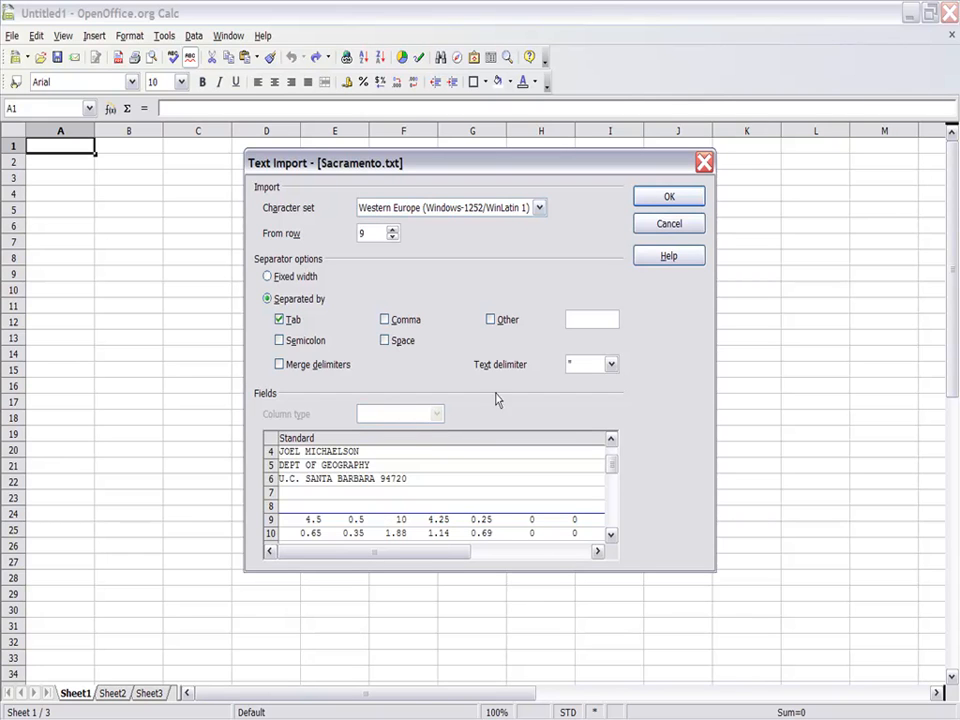
Step: Add space as a separator with merged delimiters, and insert the imported text as a sheet before the current sheet
click(385, 341)
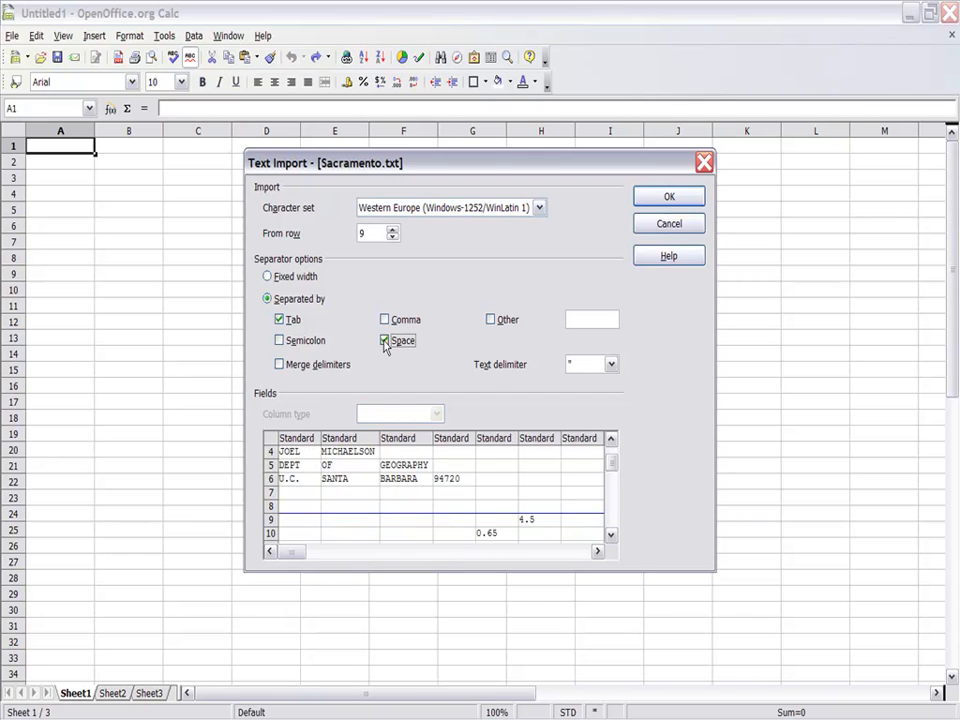
click(280, 365)
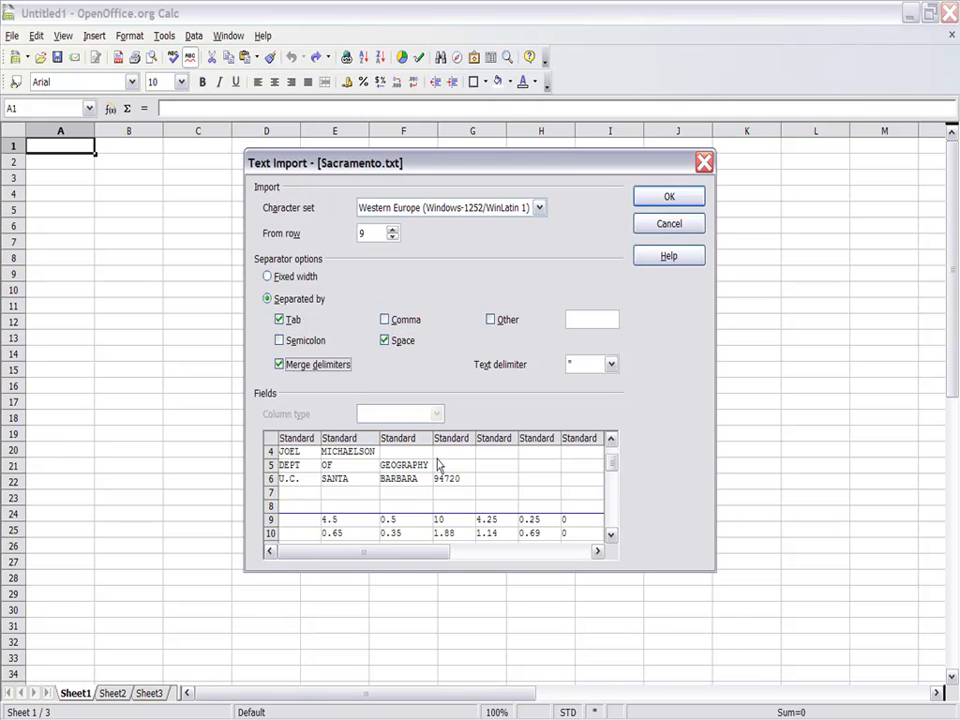
click(611, 535)
click(611, 535)
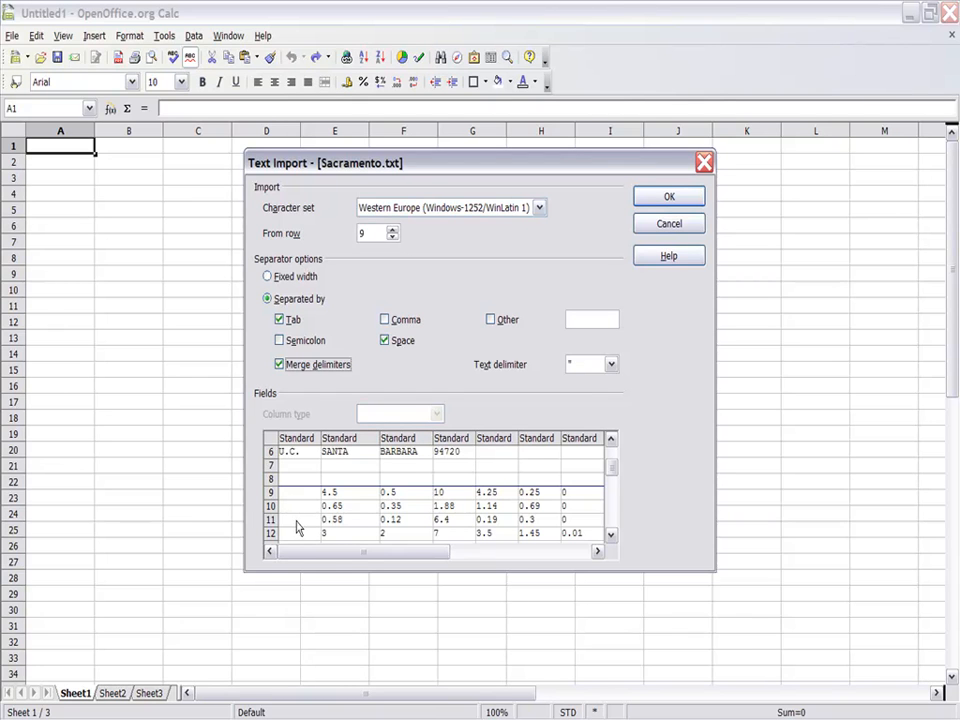
click(656, 200)
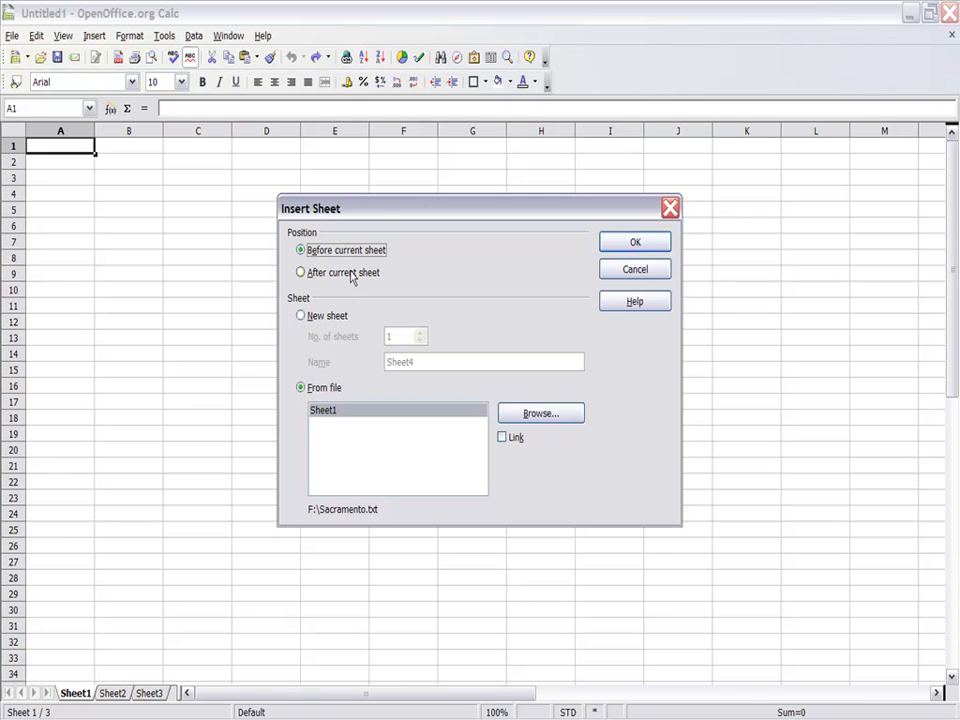
click(638, 245)
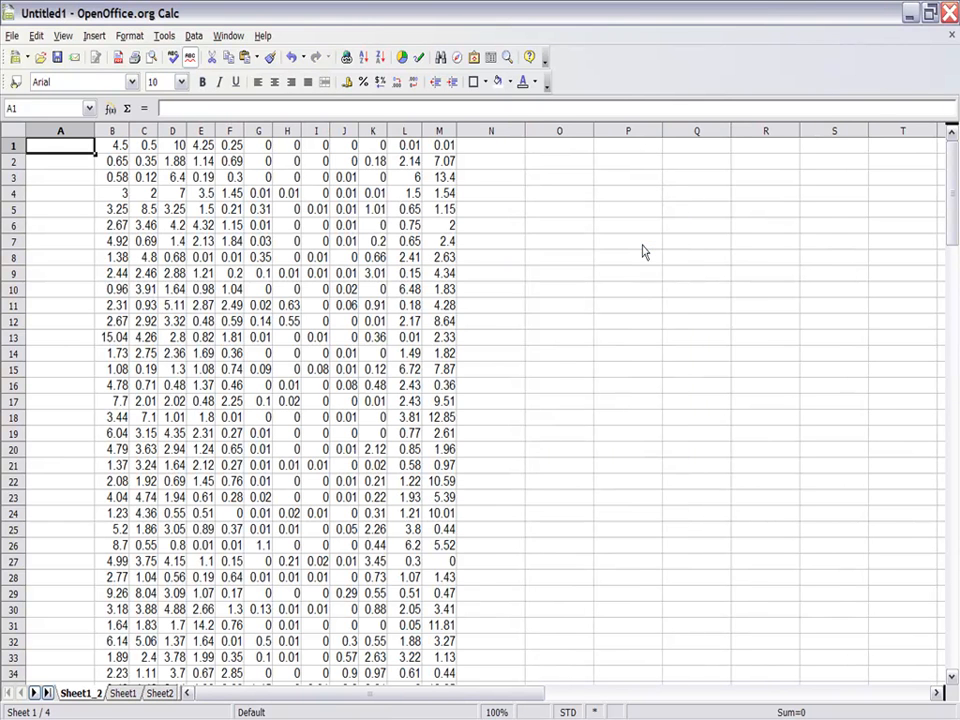
Step: Check the imported first row month by month across columns B to M, and return to the empty cell A1
click(112, 146)
click(142, 146)
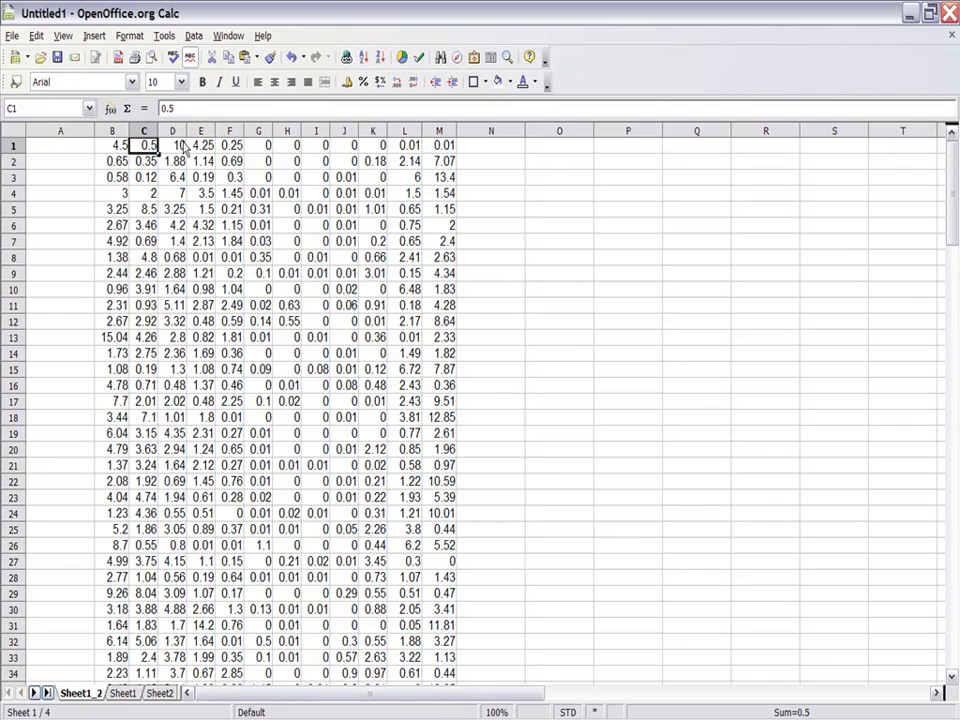
click(182, 147)
click(208, 147)
click(238, 148)
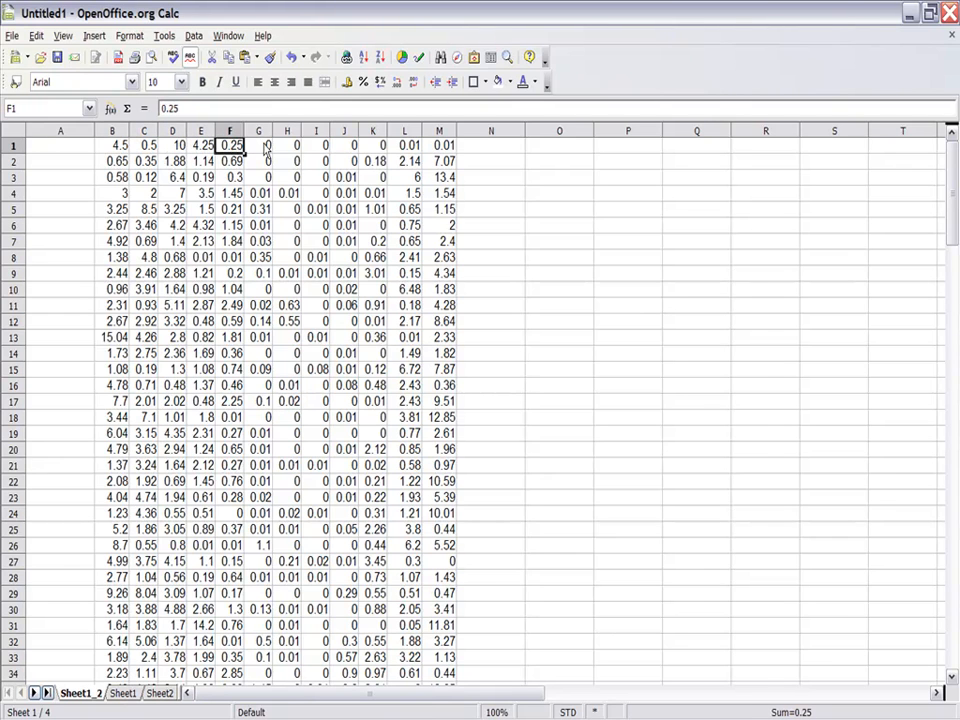
click(264, 147)
click(293, 147)
click(322, 148)
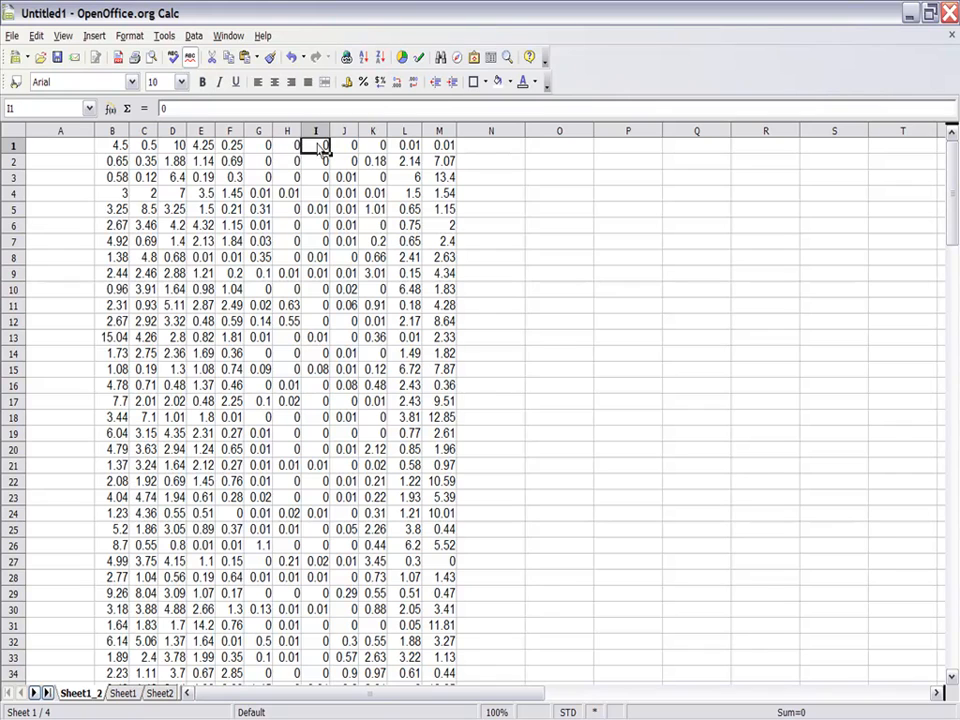
click(347, 147)
click(376, 147)
click(405, 147)
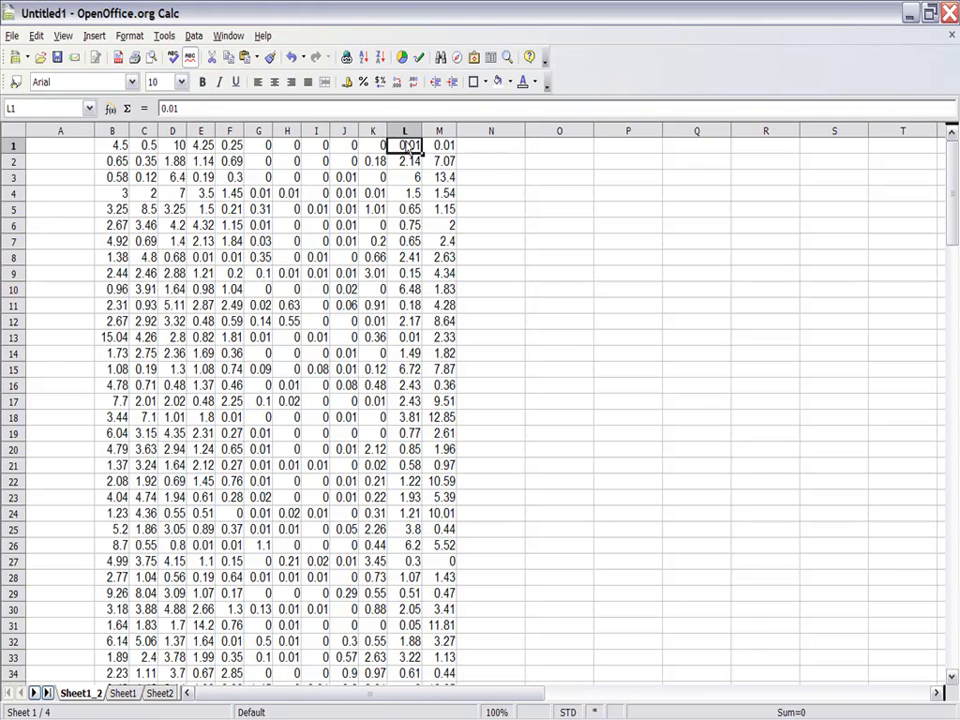
click(440, 147)
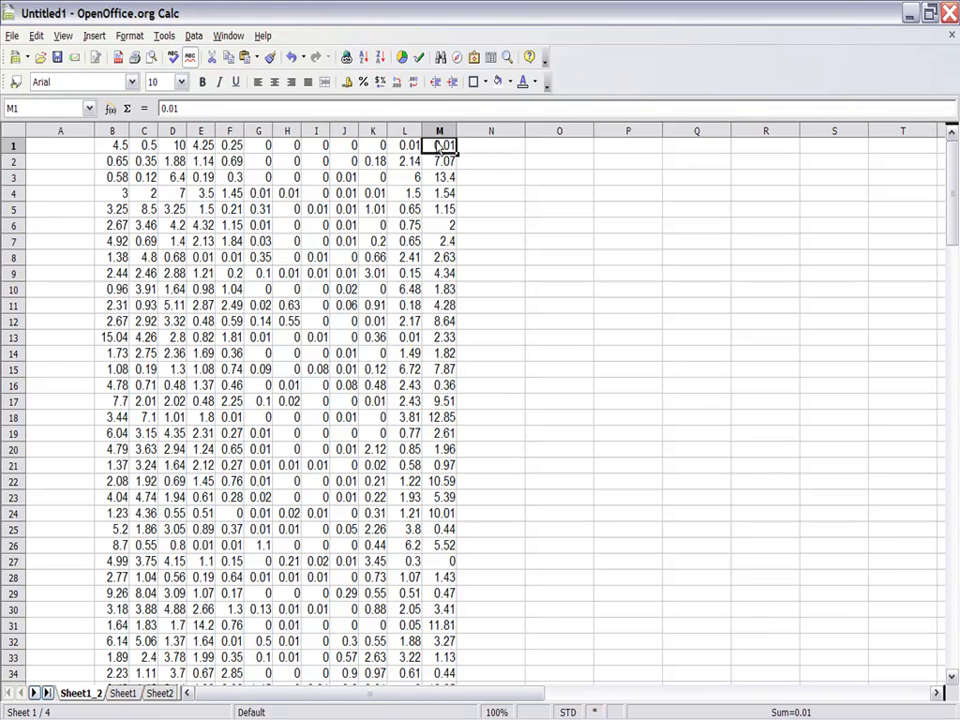
click(79, 149)
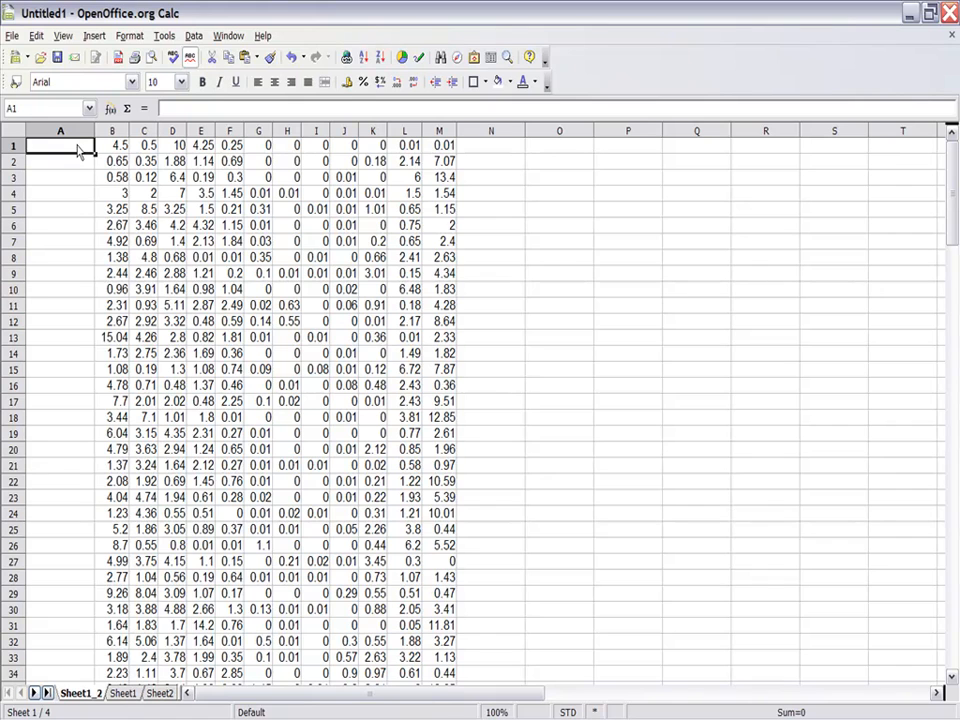
Step: Check the first year in the excel_assign3 assignment in Word, and enter 1850 in cell A1 of the Calc sheet
text(1)
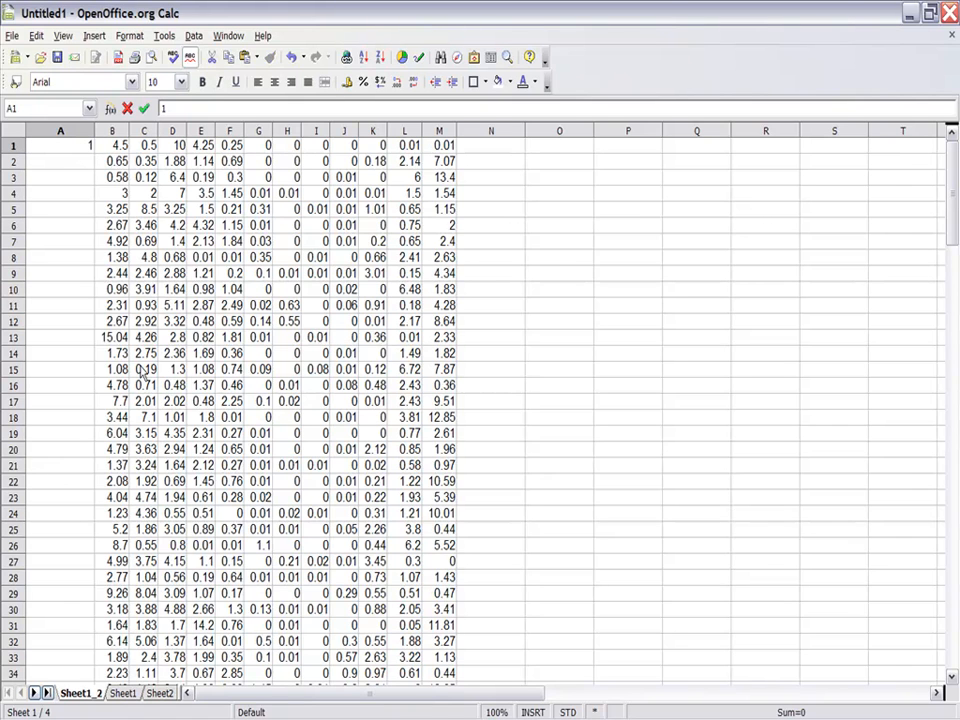
click(250, 706)
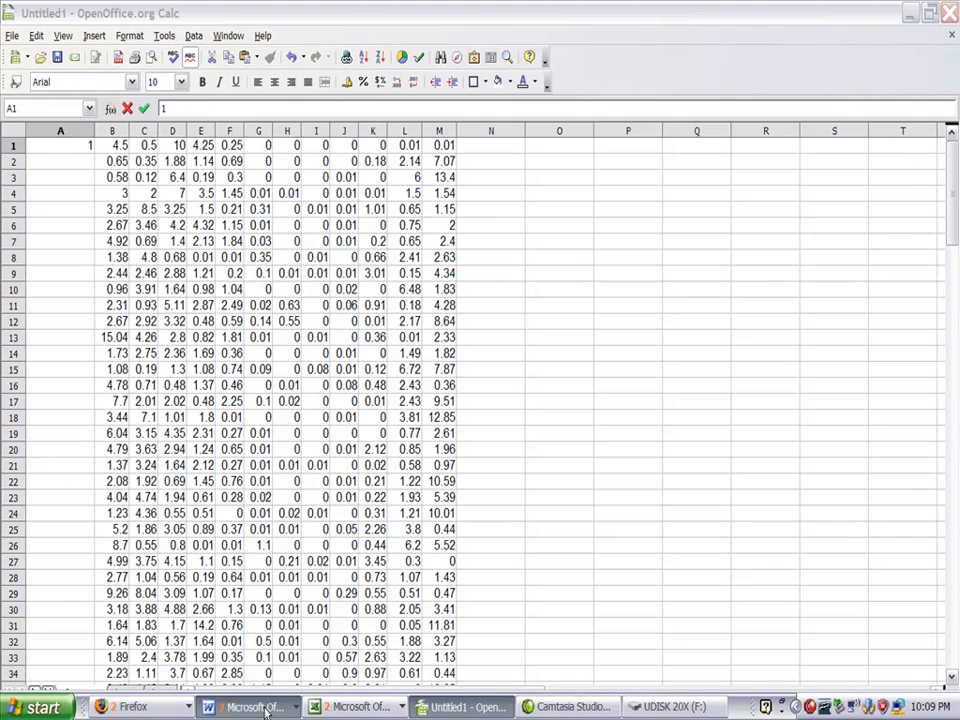
click(275, 657)
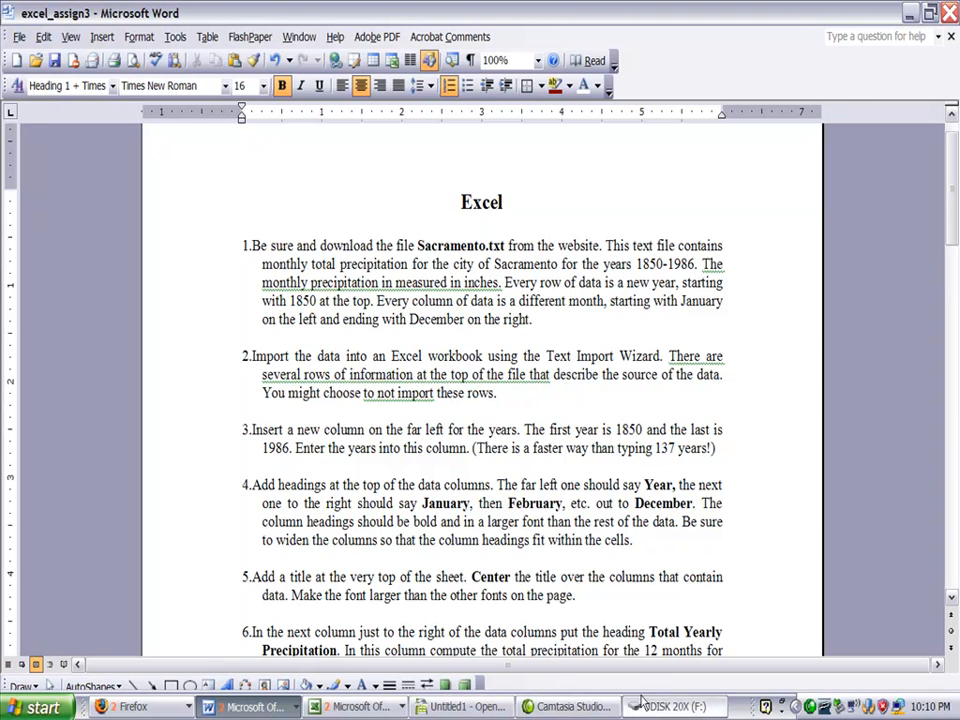
click(462, 706)
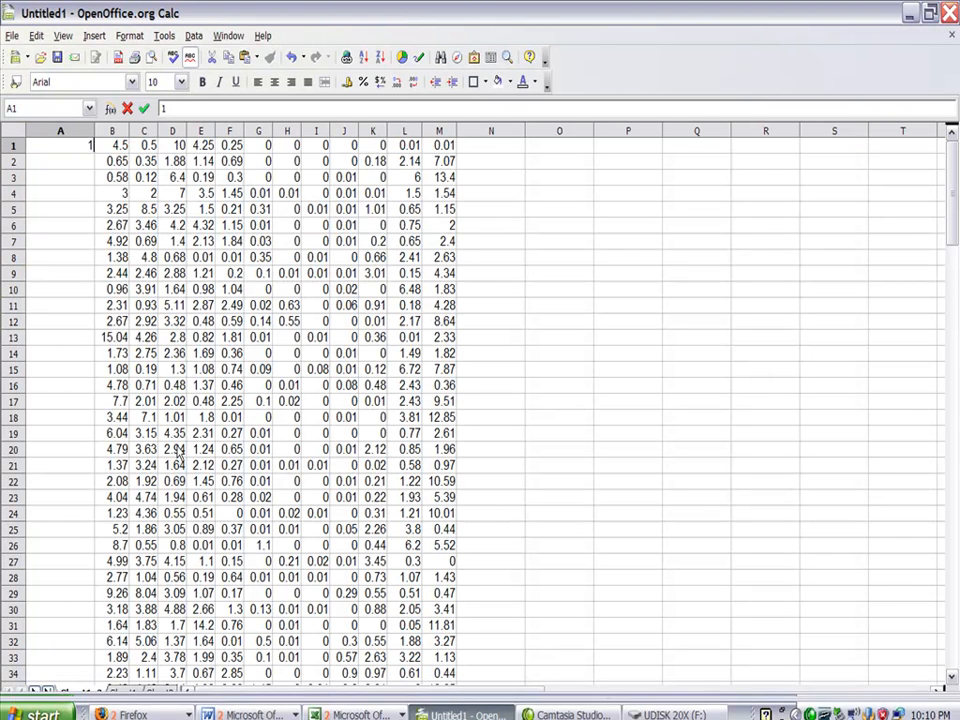
text(1850)
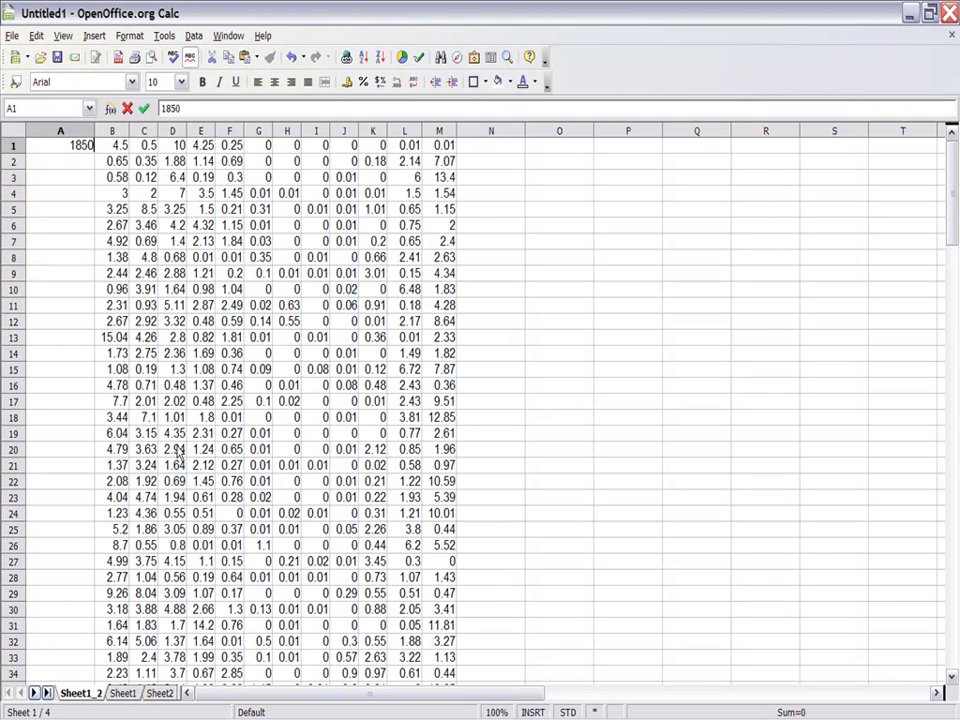
key(Return)
Step: Fill the years from 1850 in A1 down to 1986 in A137 and centre them
click(78, 145)
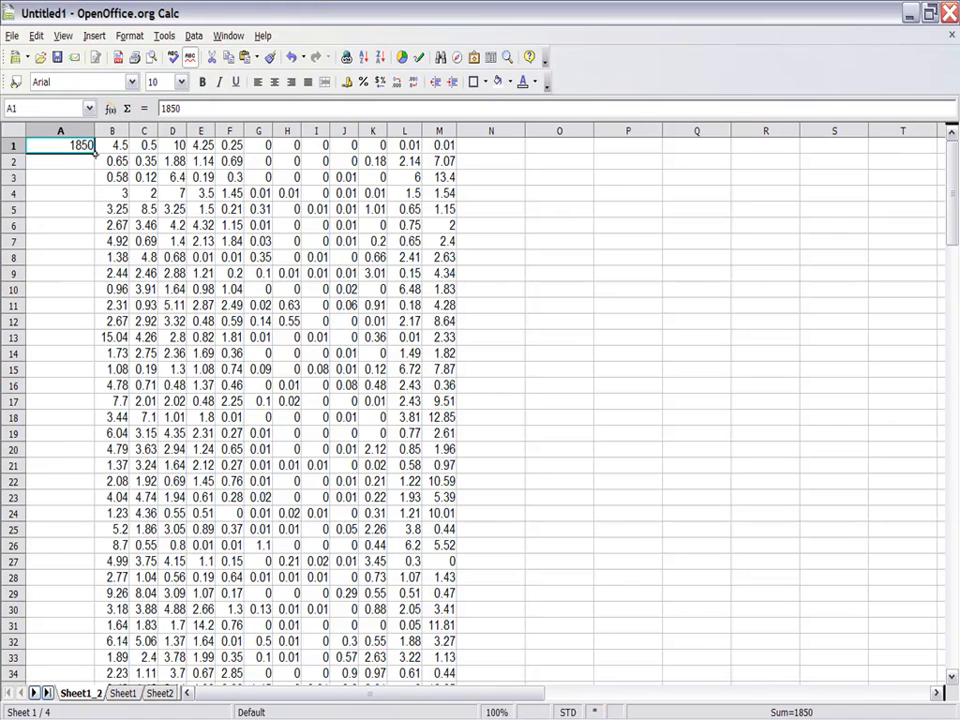
drag(95, 155, 95, 195)
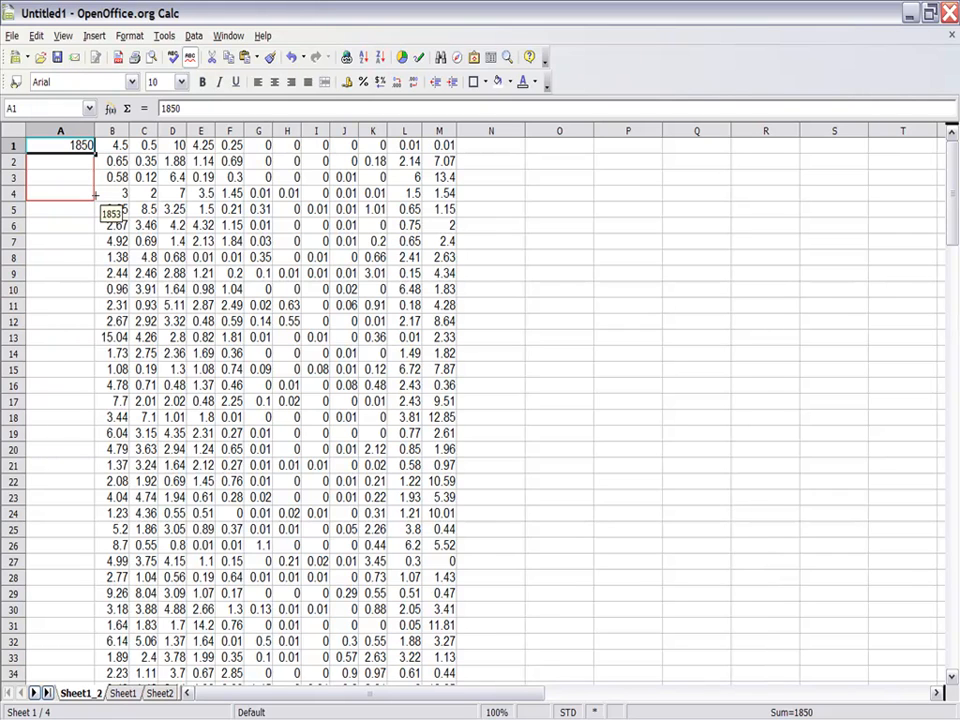
drag(95, 195, 97, 268)
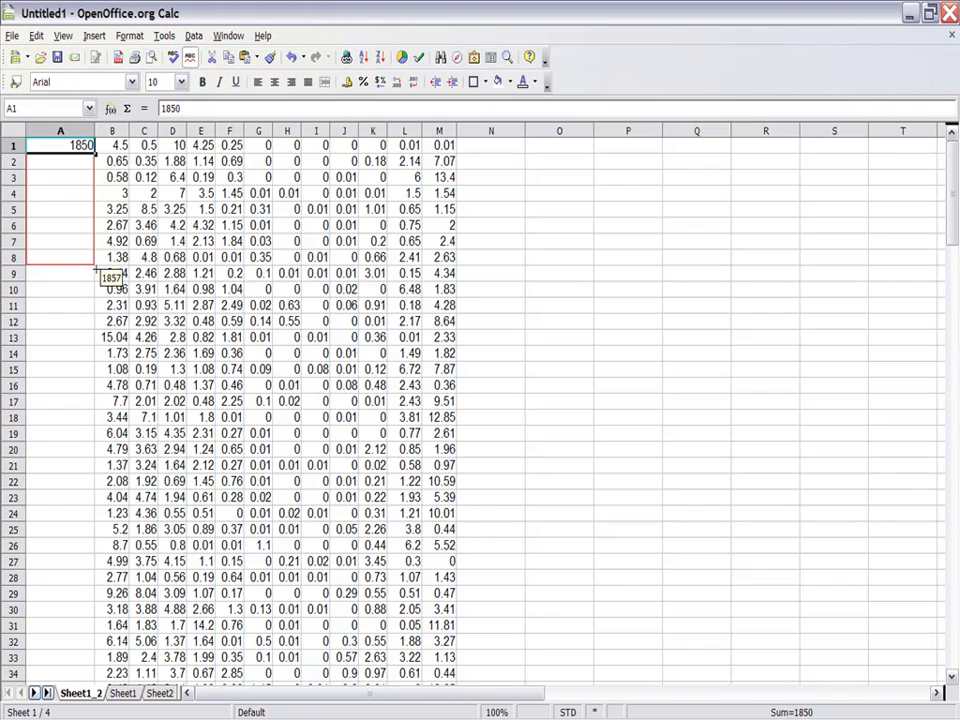
drag(97, 268, 98, 645)
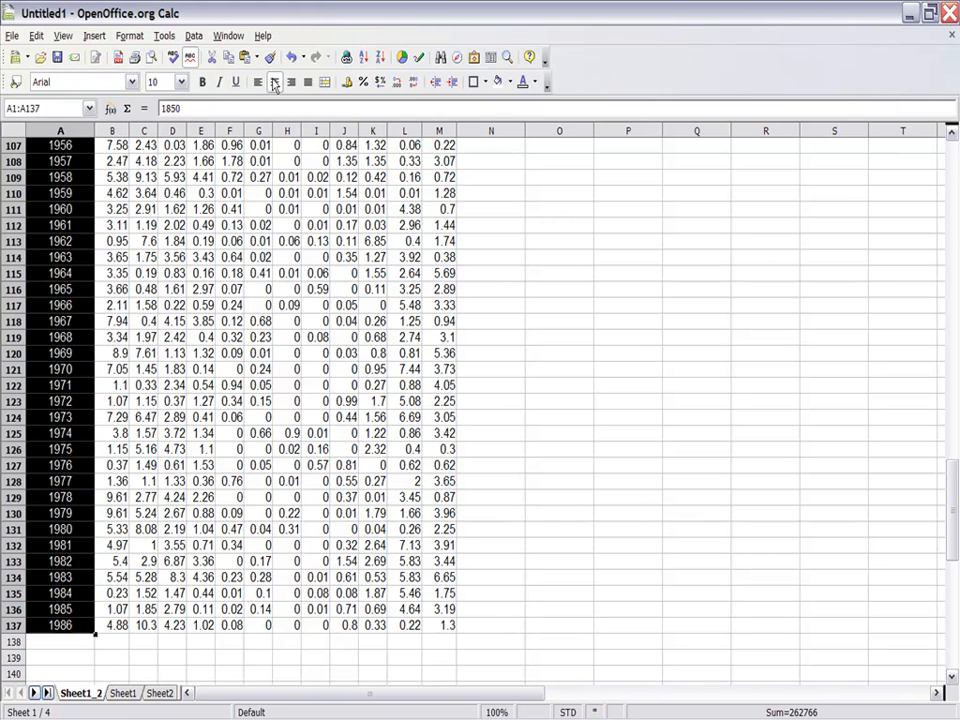
Step: Insert an empty row above the 1850 data row for the column headings
click(948, 153)
click(948, 153)
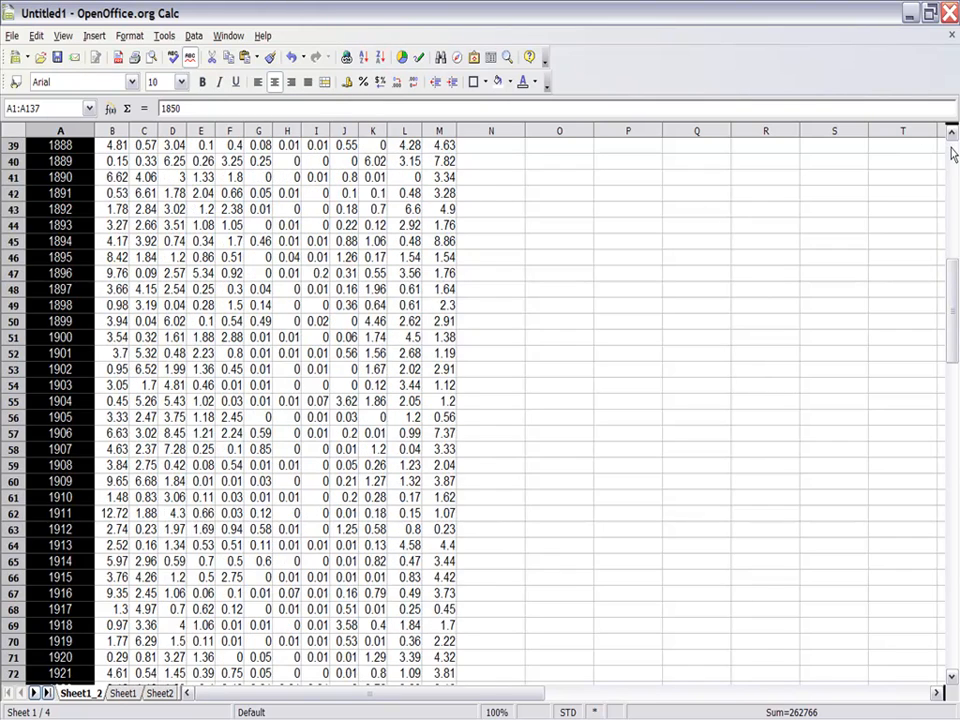
click(948, 153)
click(948, 153)
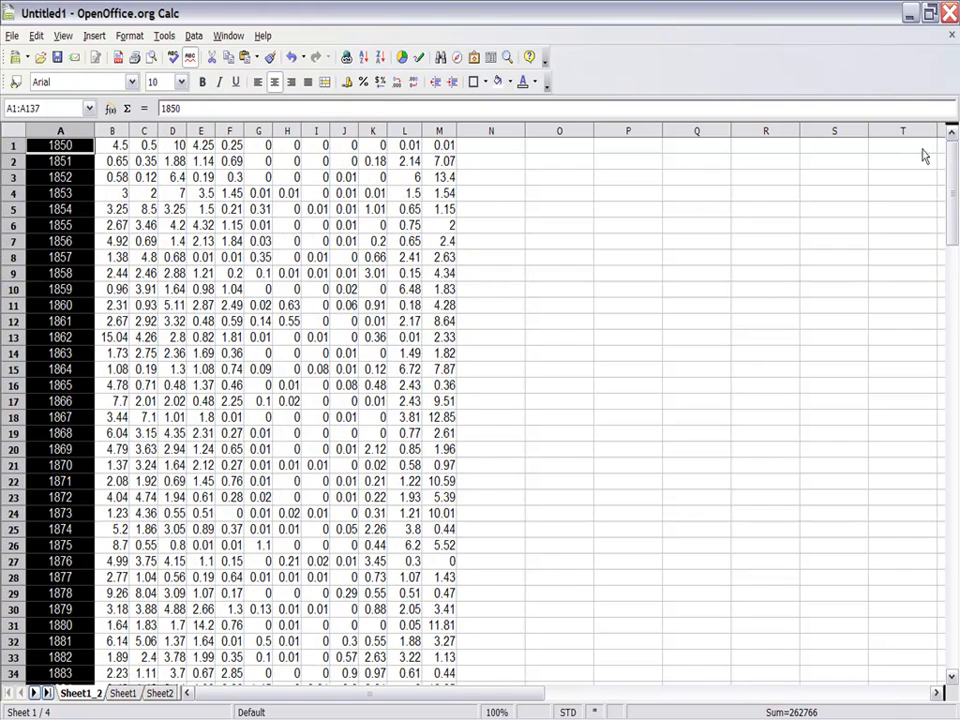
click(14, 147)
right_click(14, 147)
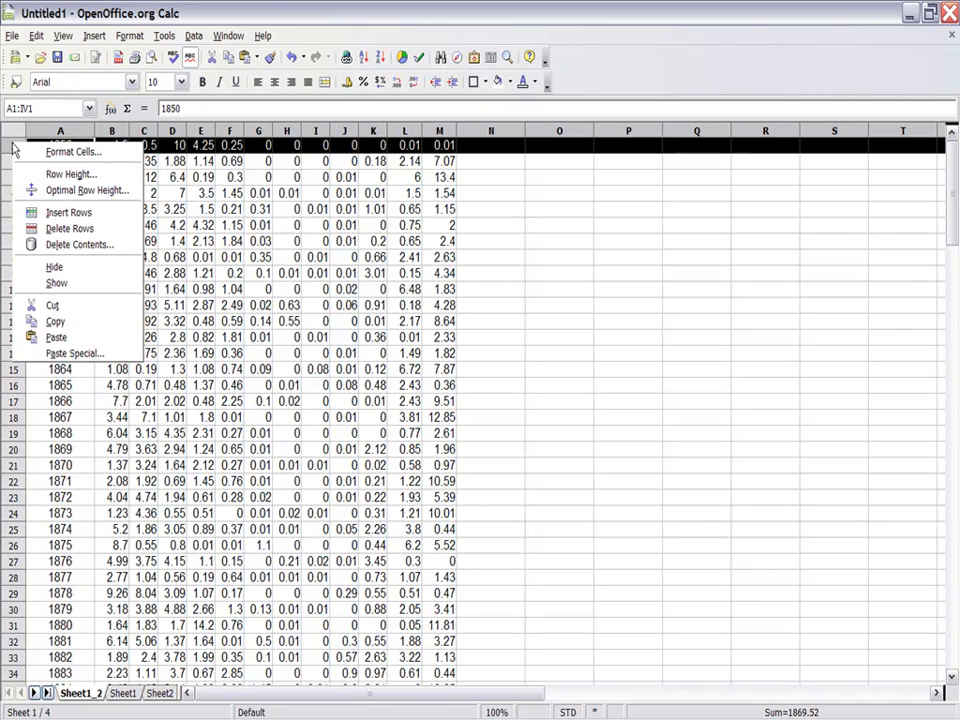
click(62, 213)
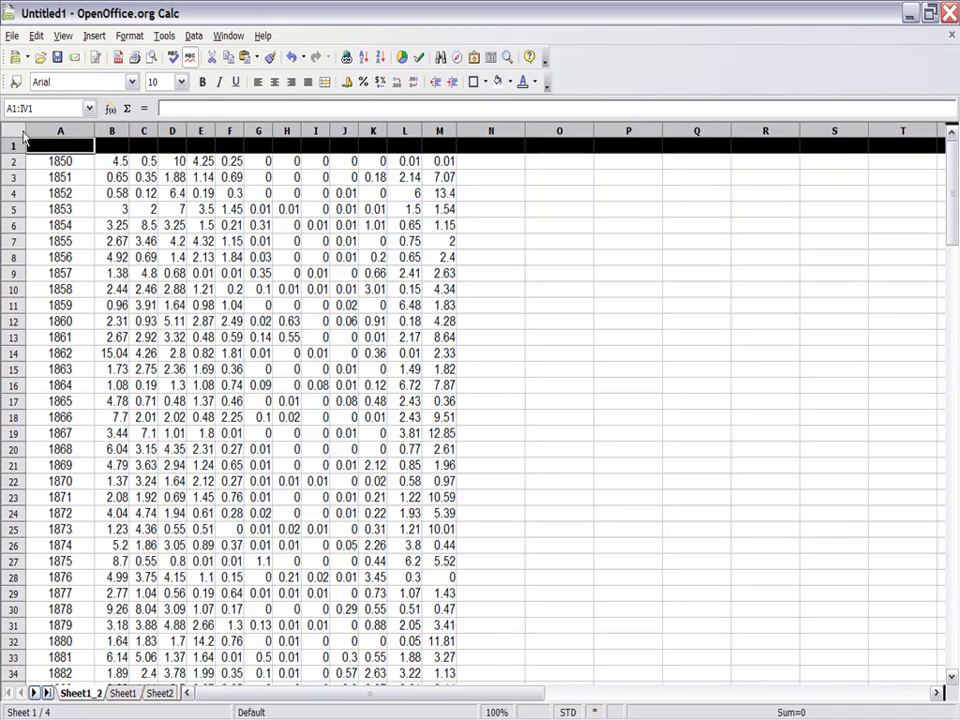
Step: Enter Jan in B1 and fill the month headings across to Dec in M1
click(113, 147)
text(Jan)
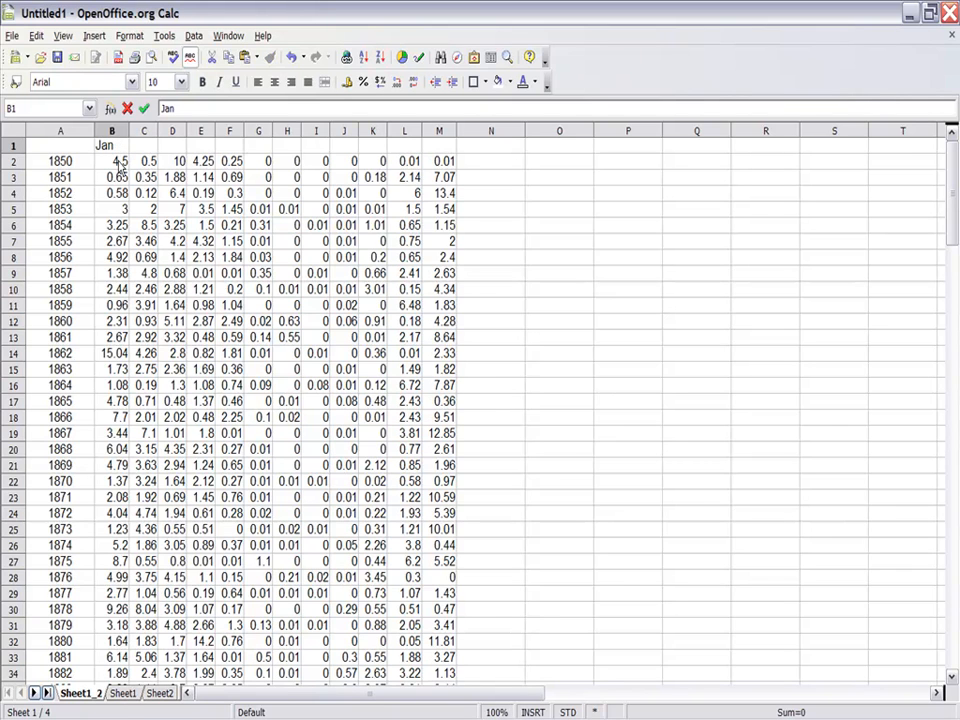
click(120, 165)
click(127, 150)
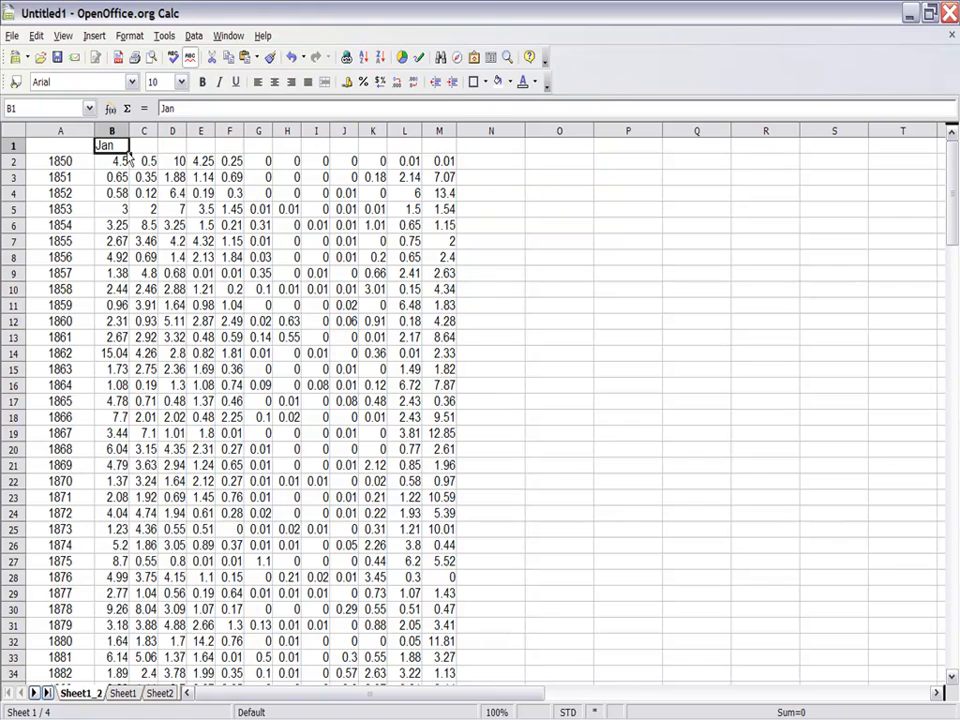
drag(129, 155, 448, 146)
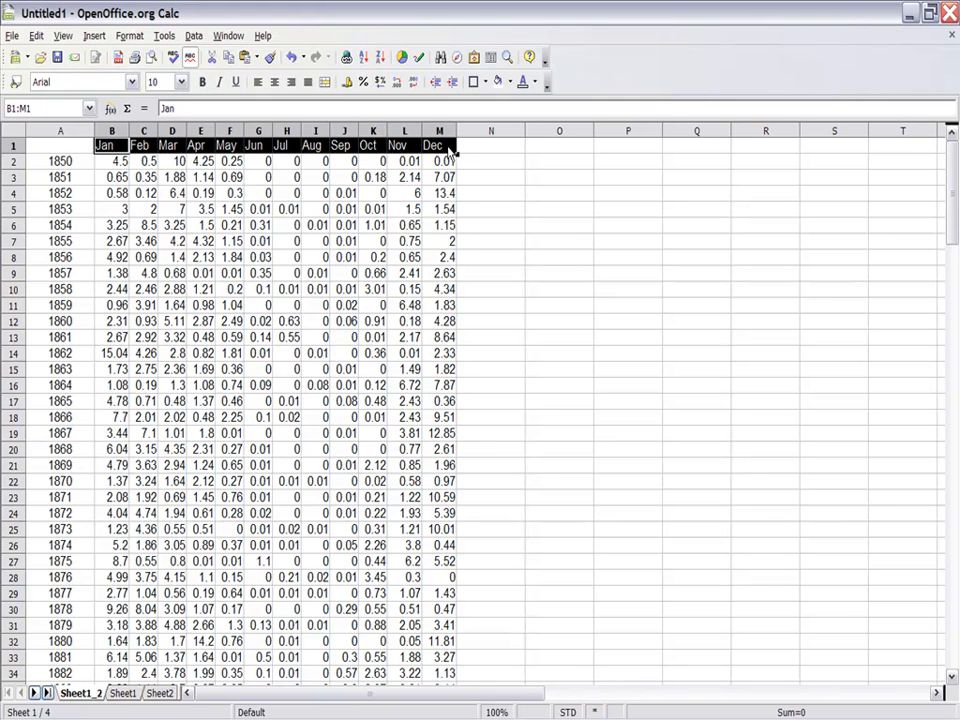
Step: Read assignment items 4 to 9 in the excel_assign3 Word document, and return to the Calc sheet
click(255, 707)
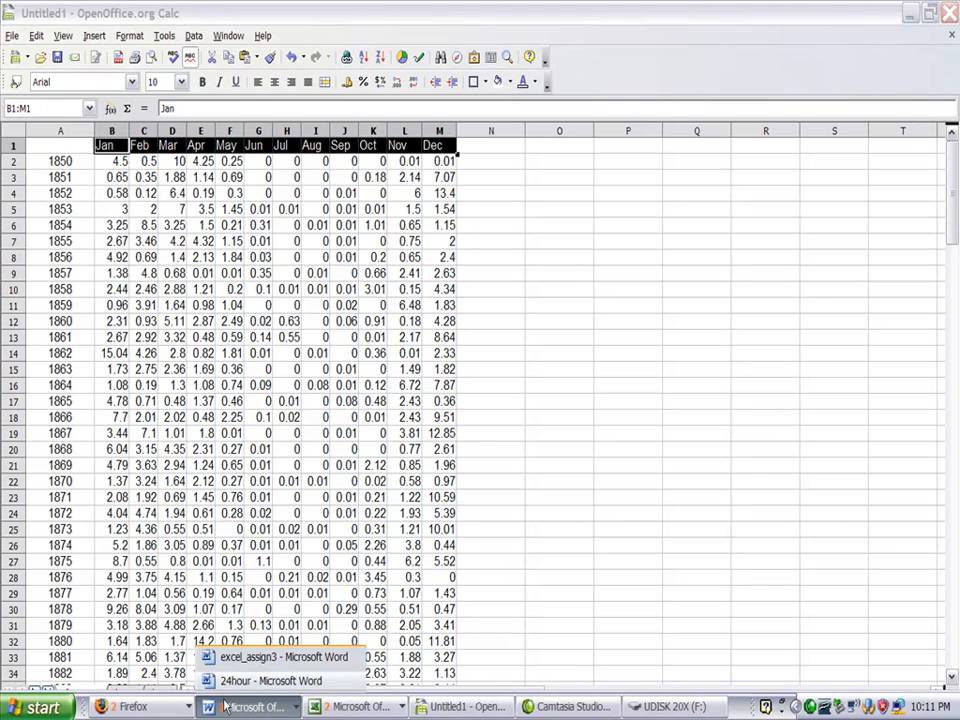
click(270, 657)
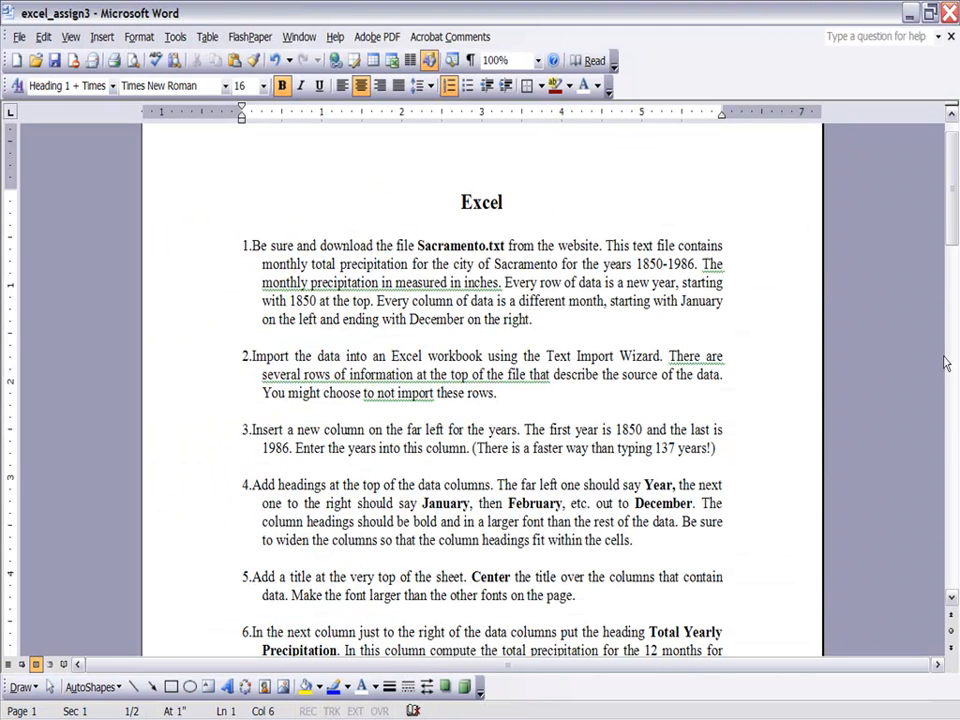
drag(951, 192, 951, 266)
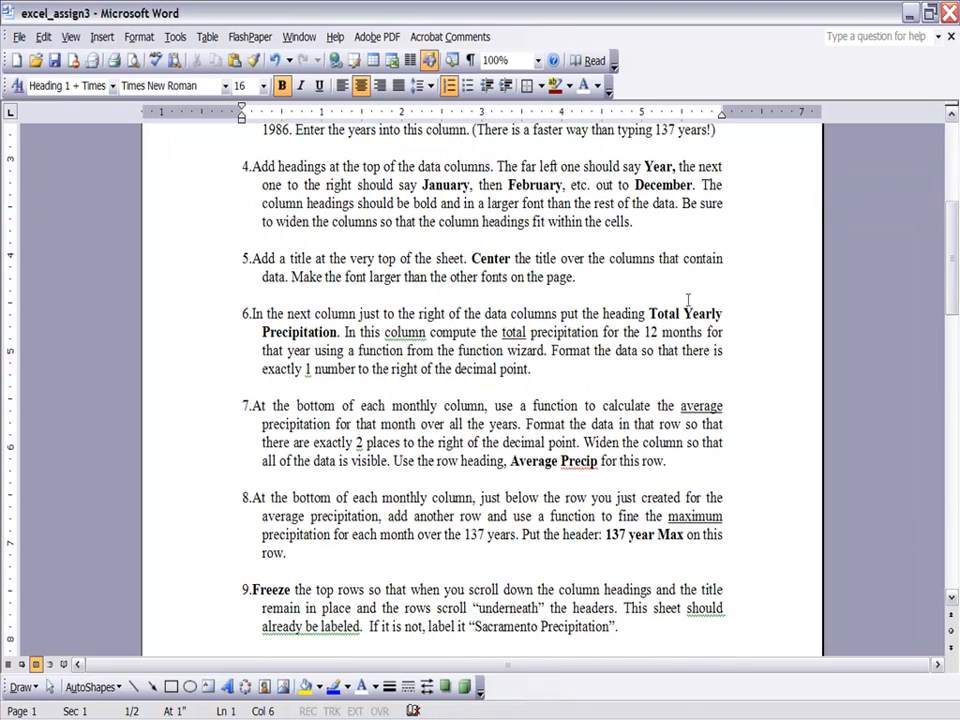
mouse_move(287, 717)
mouse_move(440, 717)
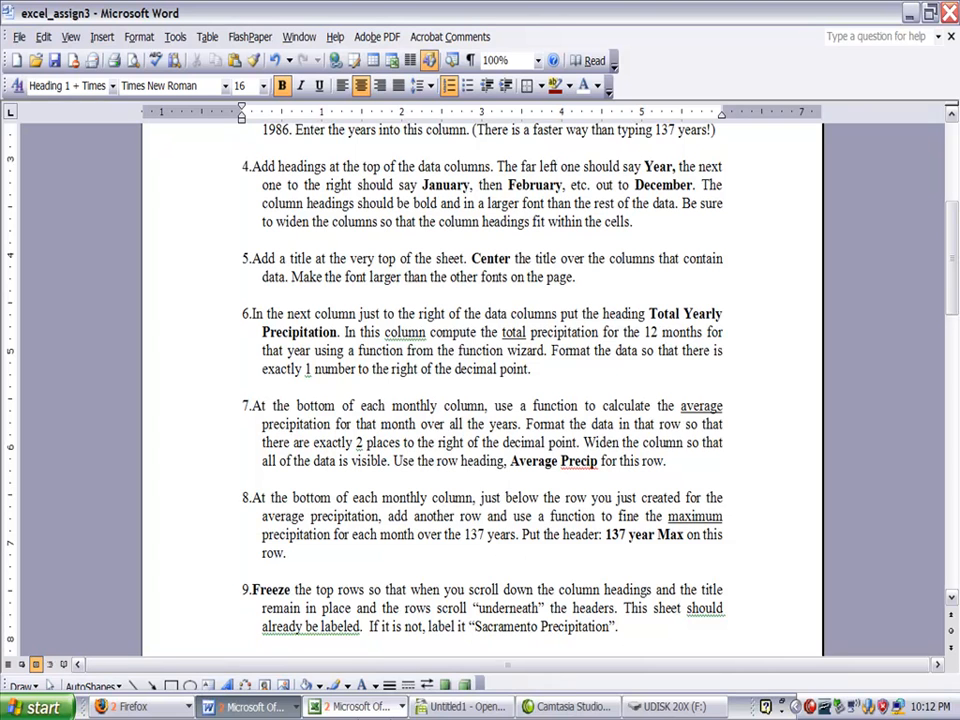
click(365, 707)
click(440, 710)
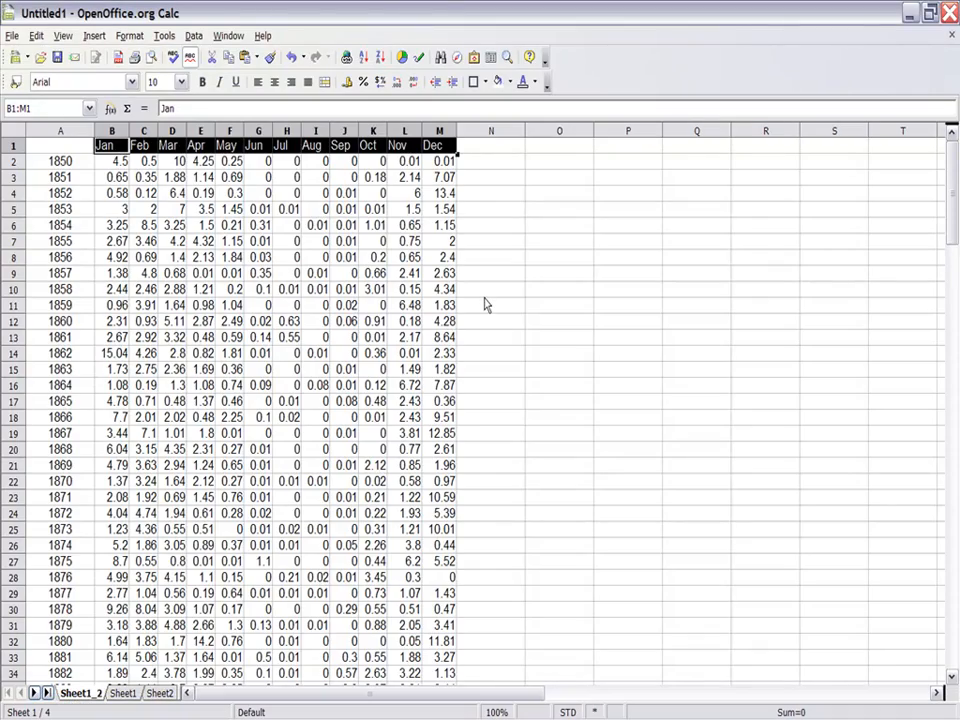
Step: Enter the row label Average in cell A140, below the last year of data
middle_click(486, 305)
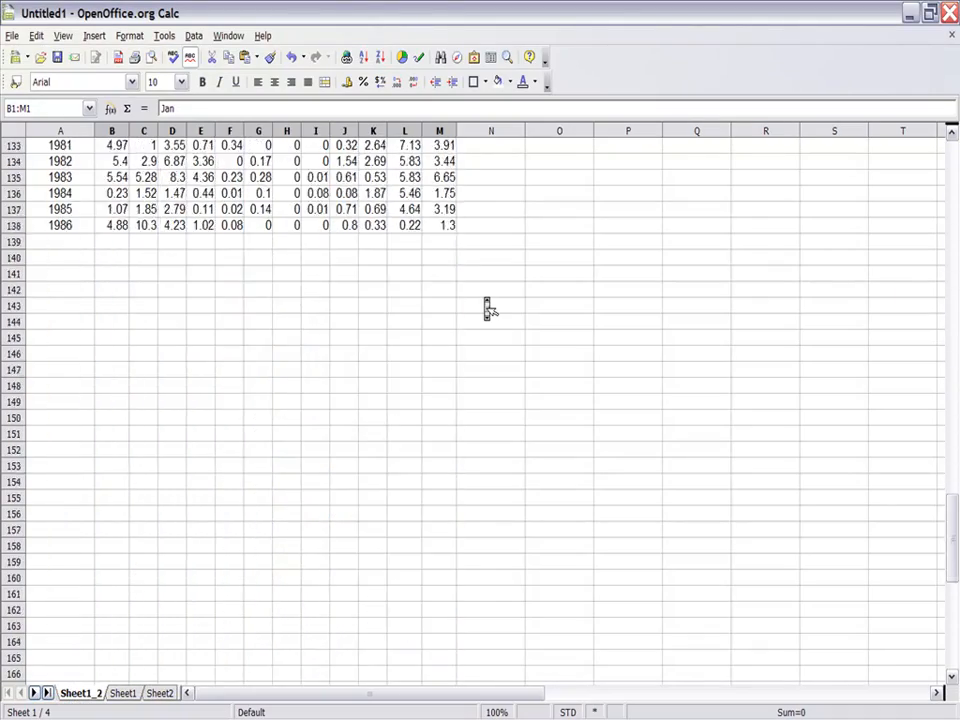
scroll(486, 305, up, 2)
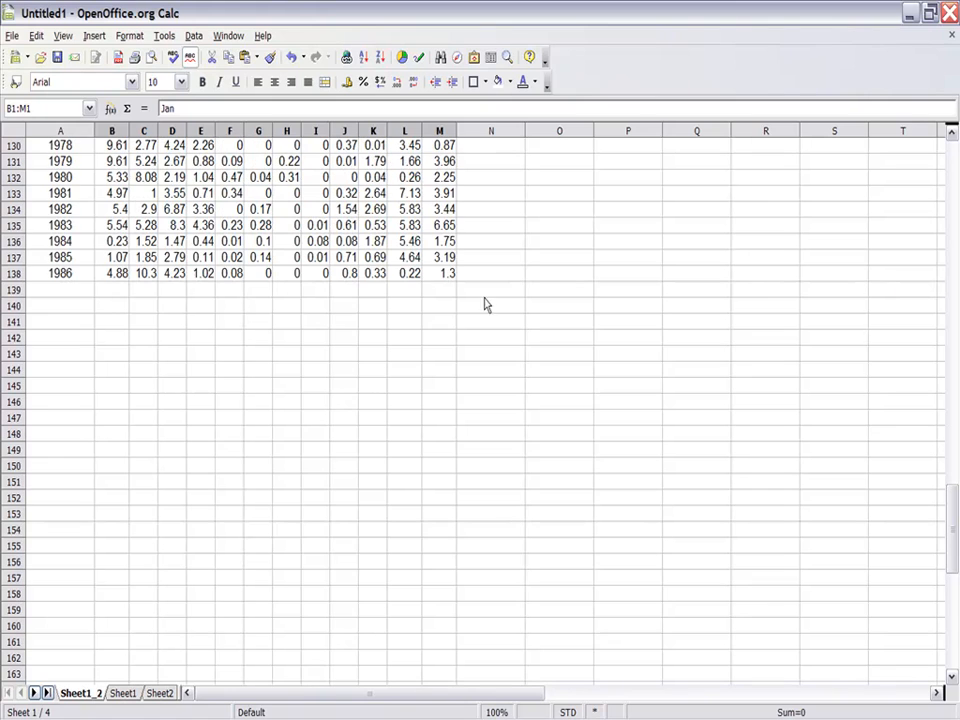
click(52, 312)
text(Averg)
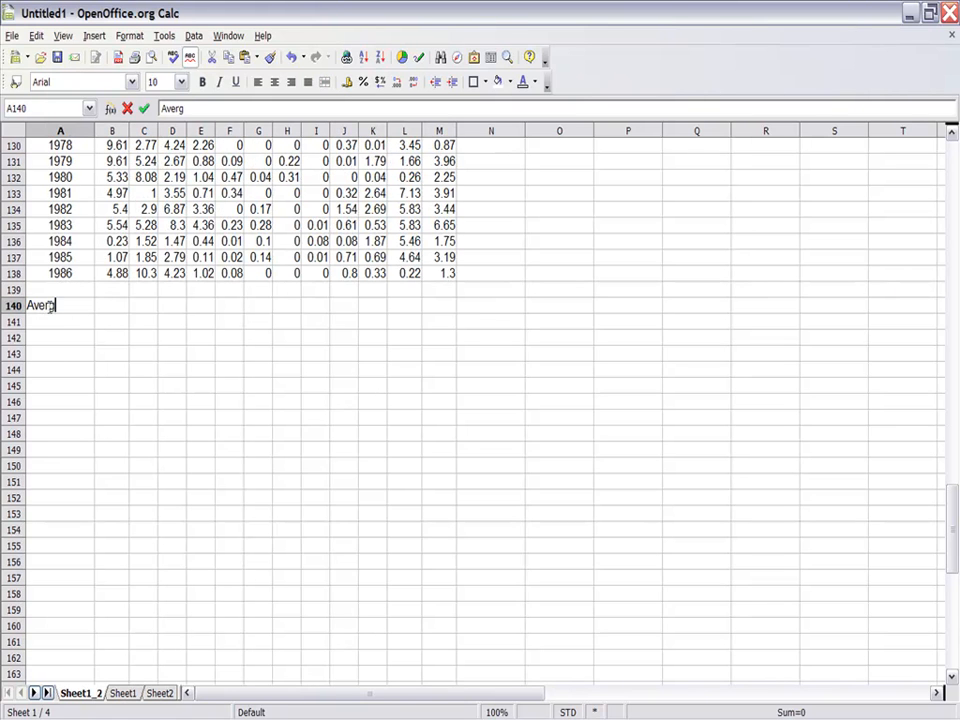
key(BackSpace)
text(age)
Step: Try to insert the AVERAGE function in cell B140 with the Function Wizard
click(113, 309)
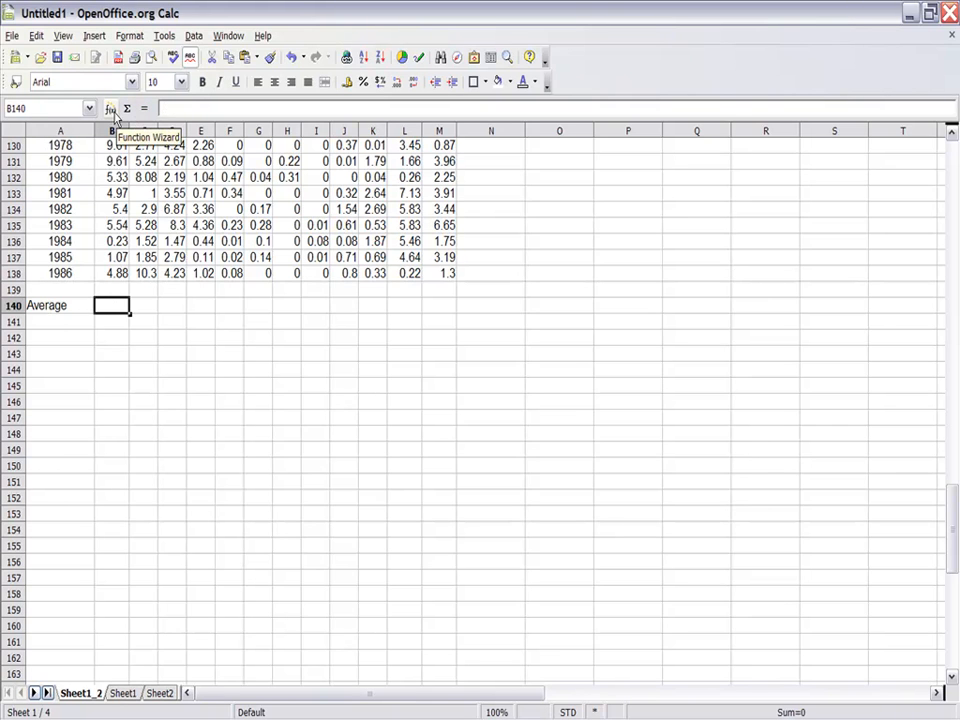
click(113, 109)
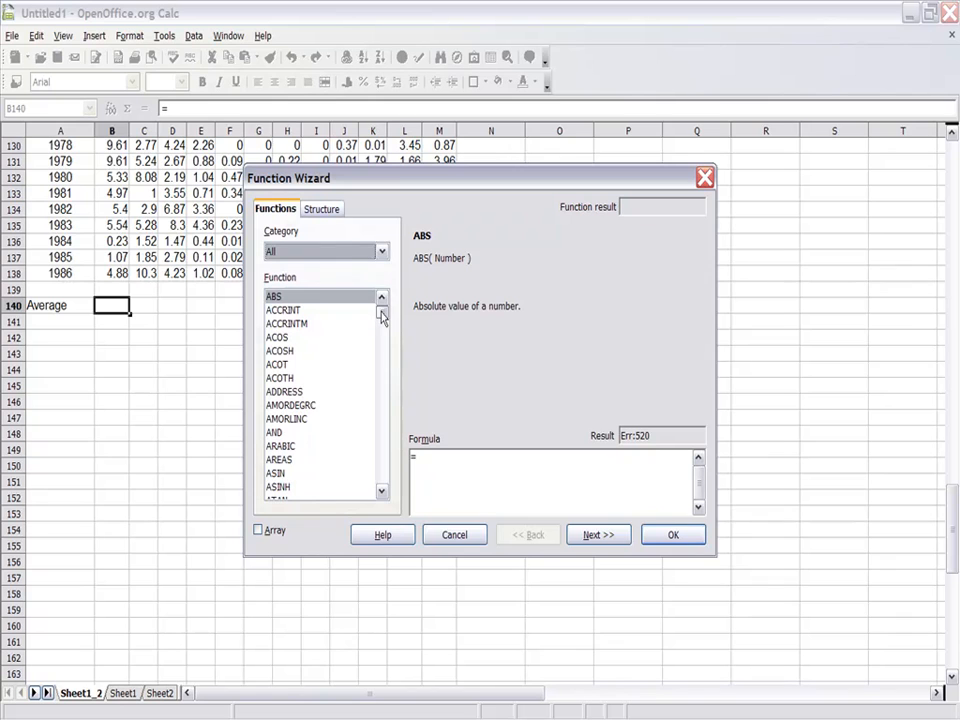
drag(381, 315, 381, 322)
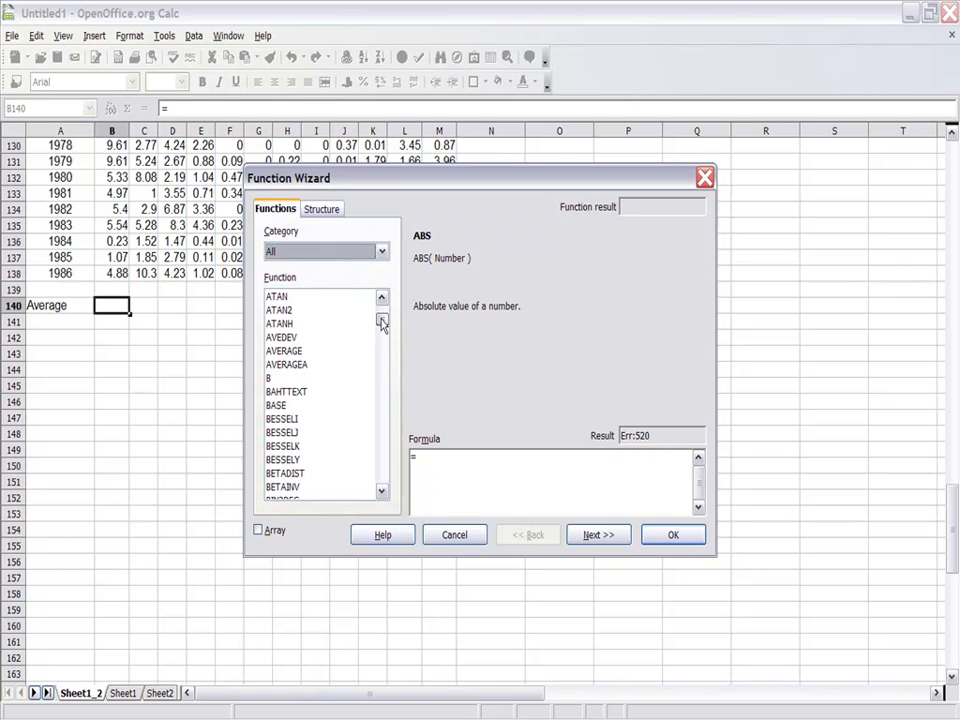
click(299, 352)
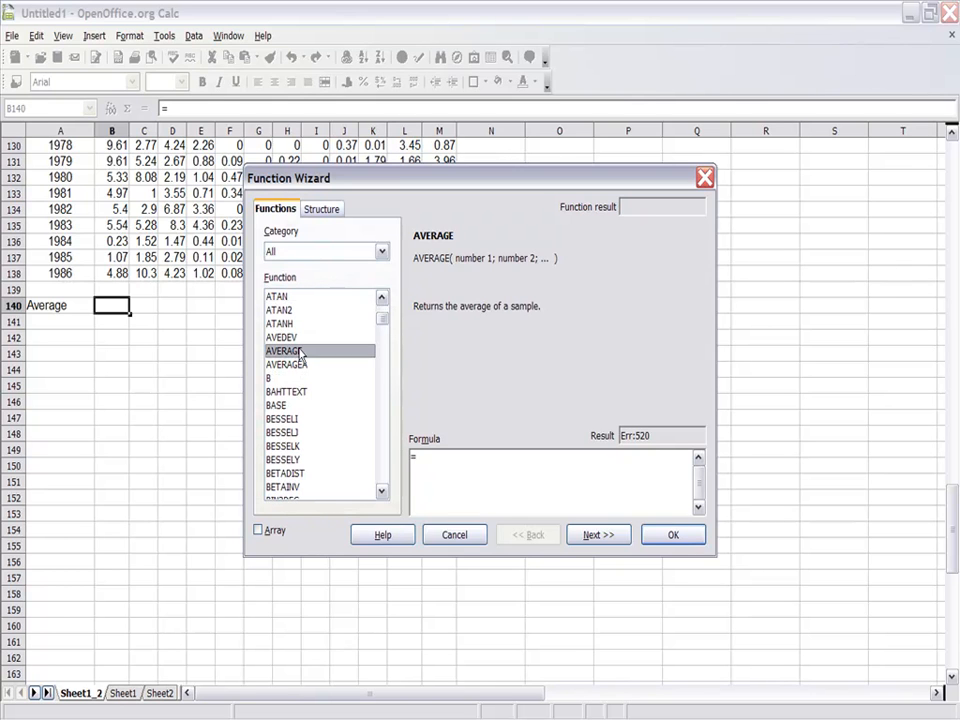
click(667, 536)
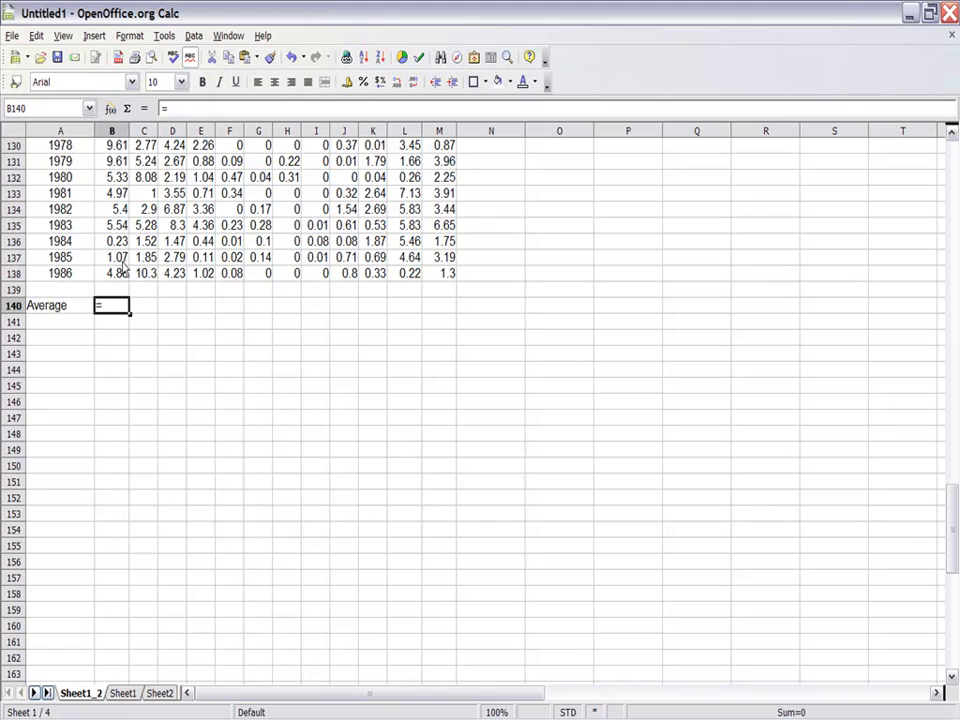
Step: Check the extent of the January data in column B and enter the formula =AVERAGE(B2:B138) in cell B140
key(Up)
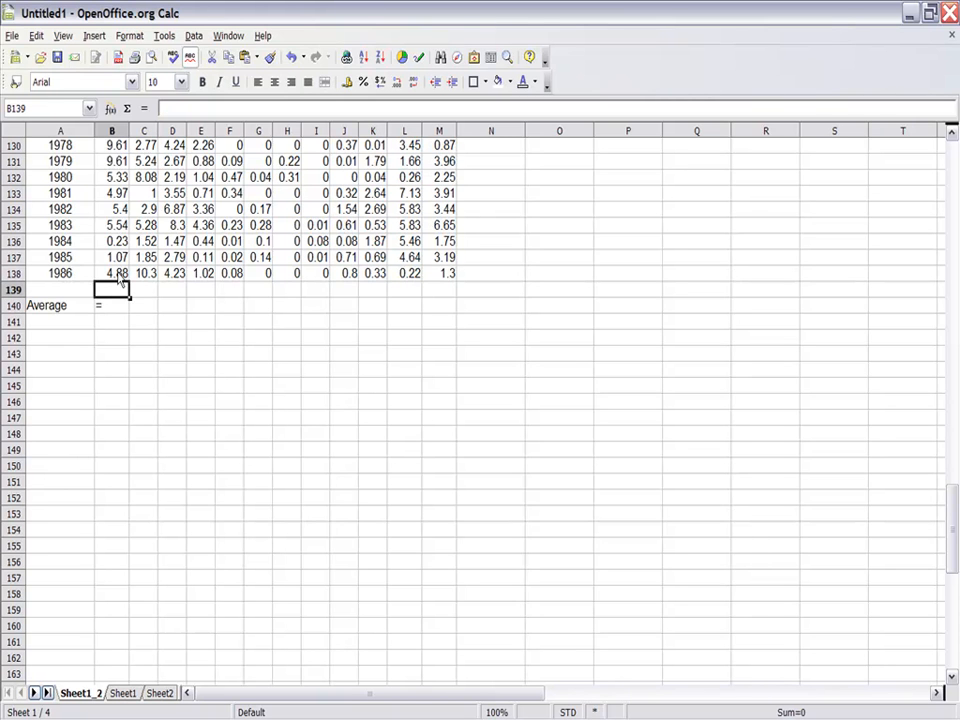
drag(120, 274, 120, 112)
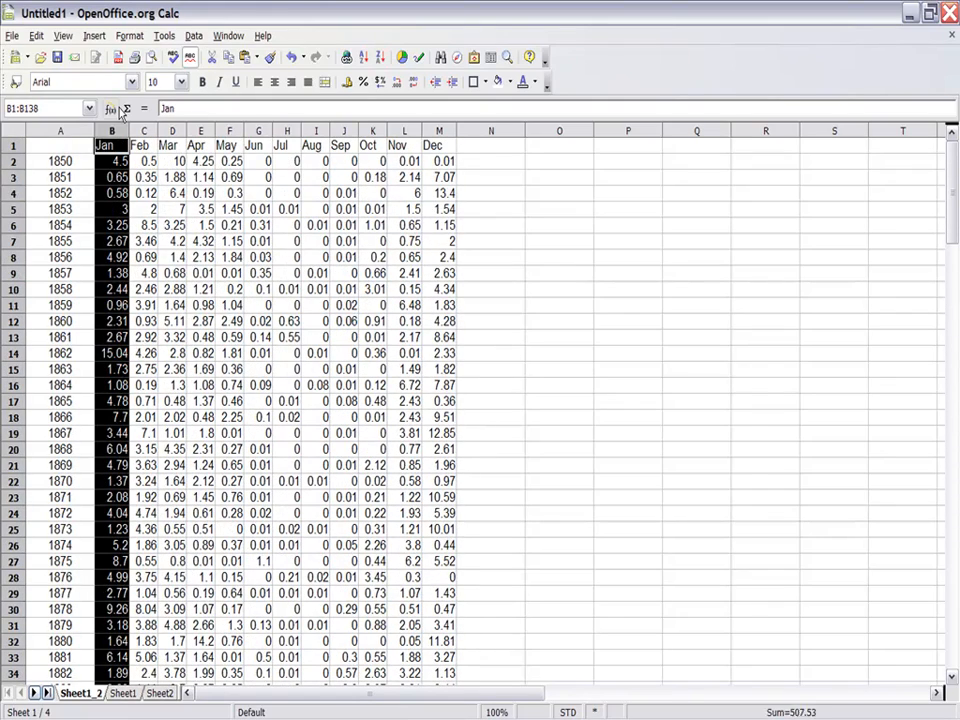
click(114, 166)
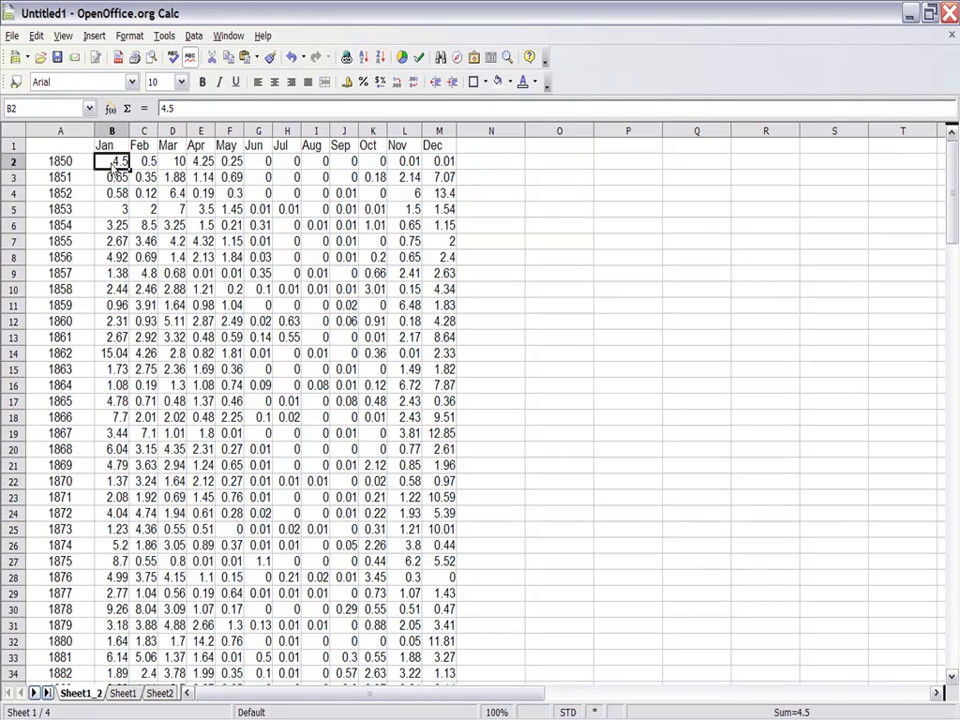
click(92, 163)
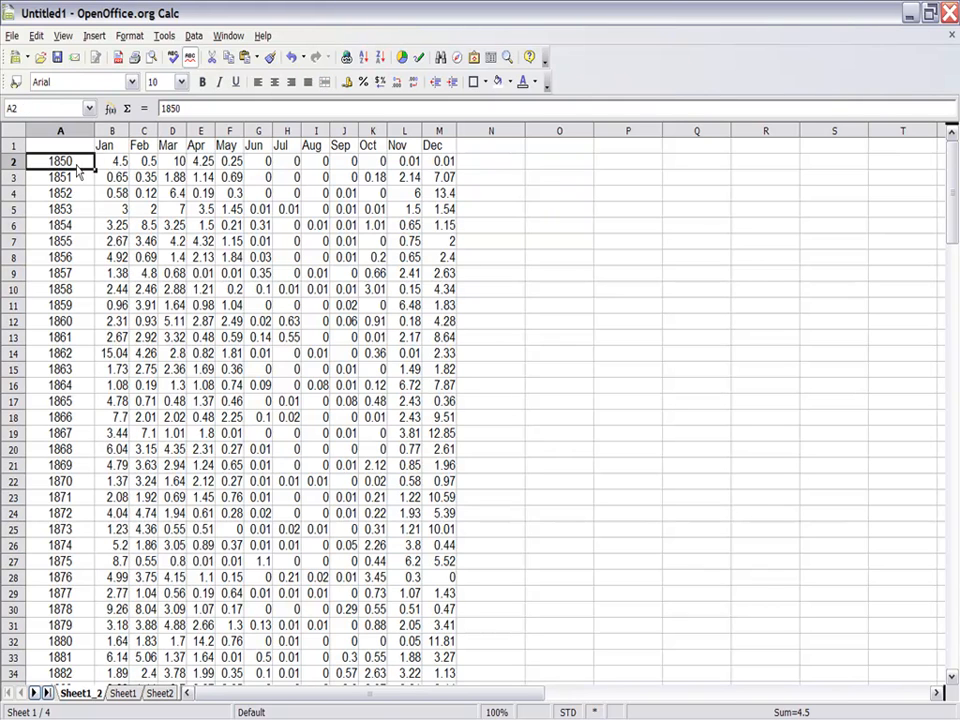
drag(111, 163, 122, 699)
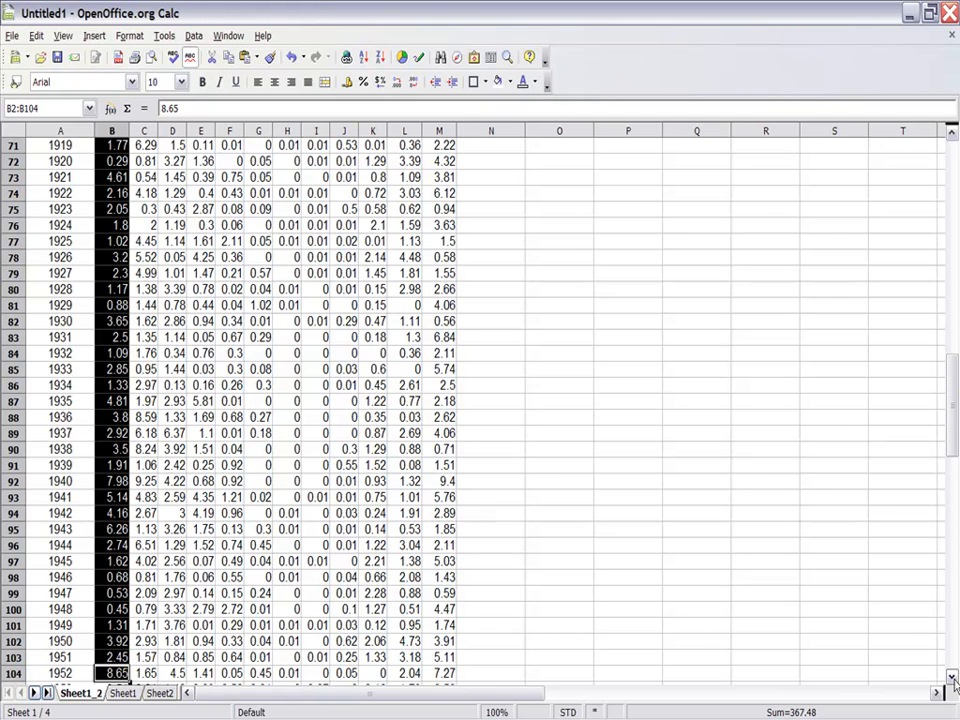
drag(952, 681, 952, 681)
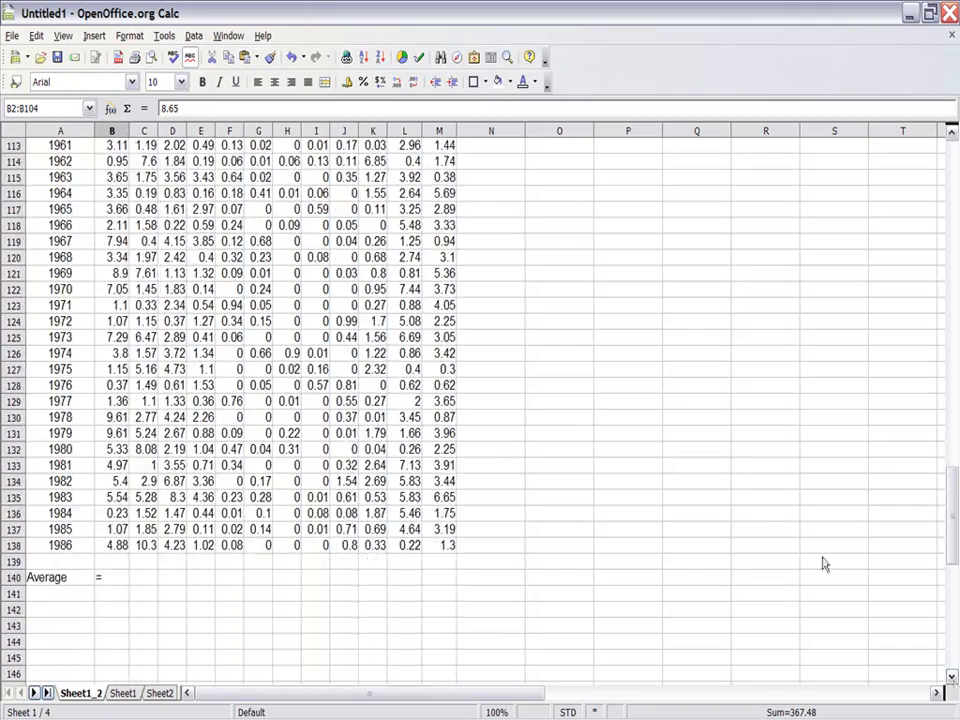
click(108, 580)
click(183, 108)
text(=average)
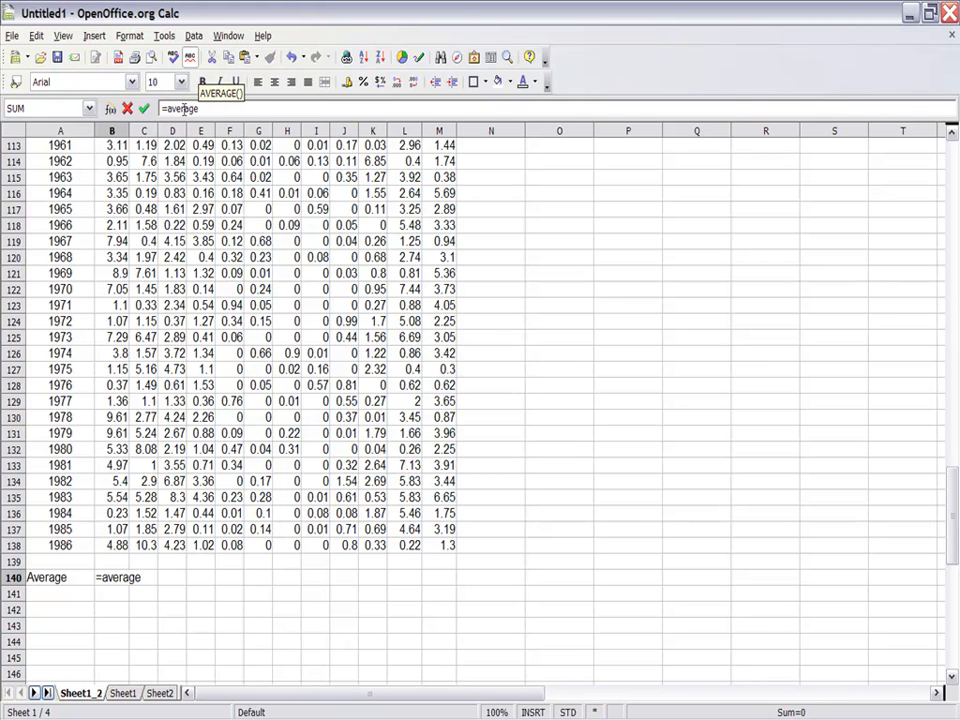
text(()
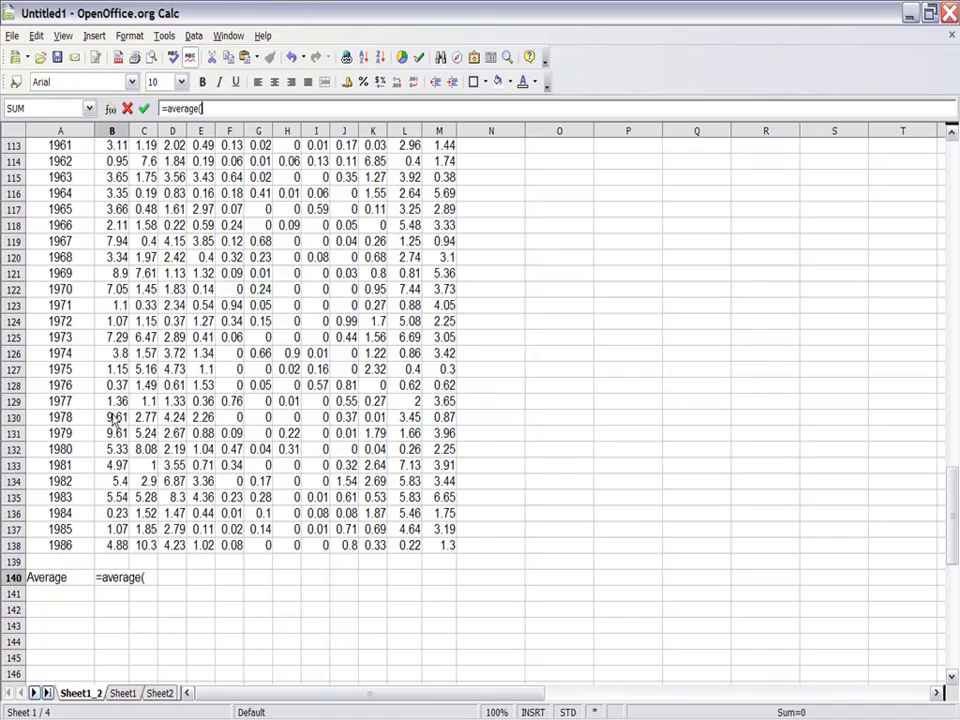
text(b2:b138))
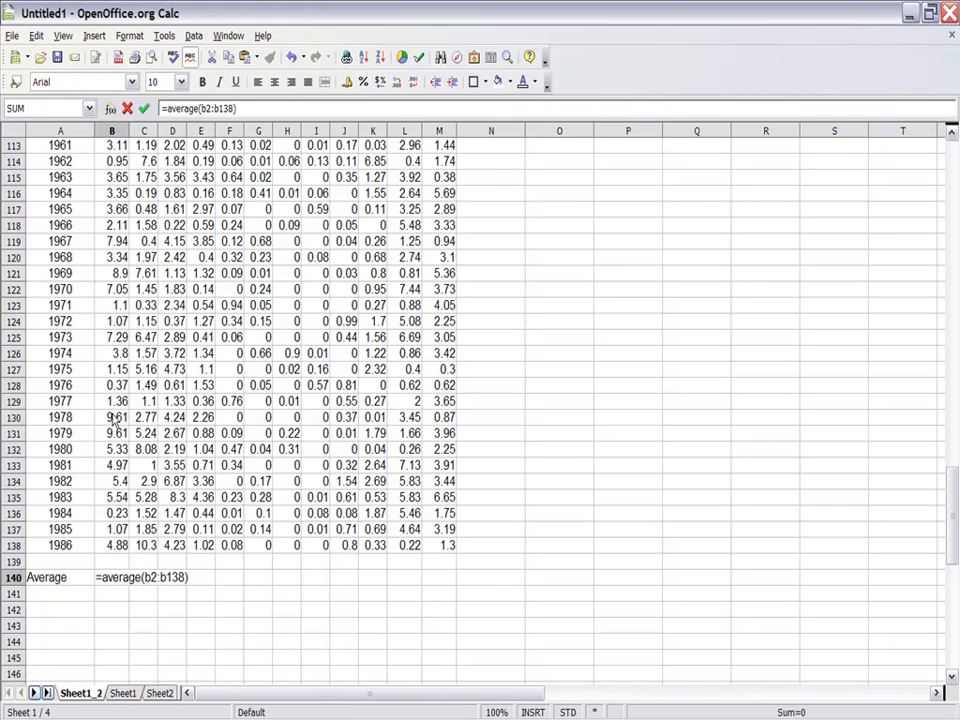
key(Return)
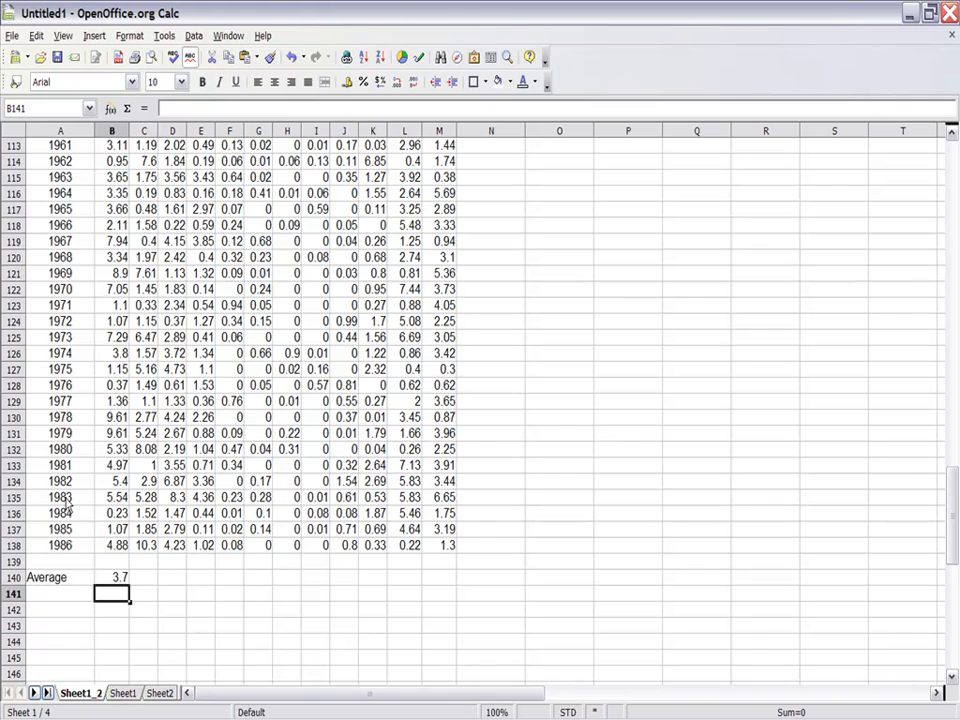
Step: Fill the AVERAGE formula from cell B140 across the Average row to M140, covering every month column
click(122, 580)
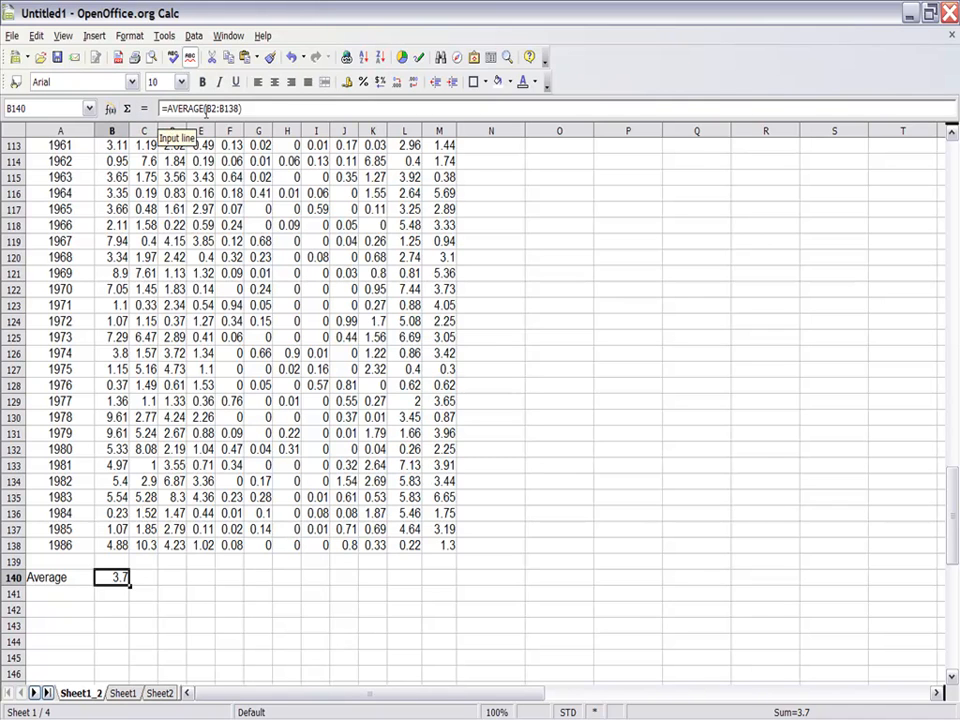
click(116, 547)
drag(116, 547, 130, 196)
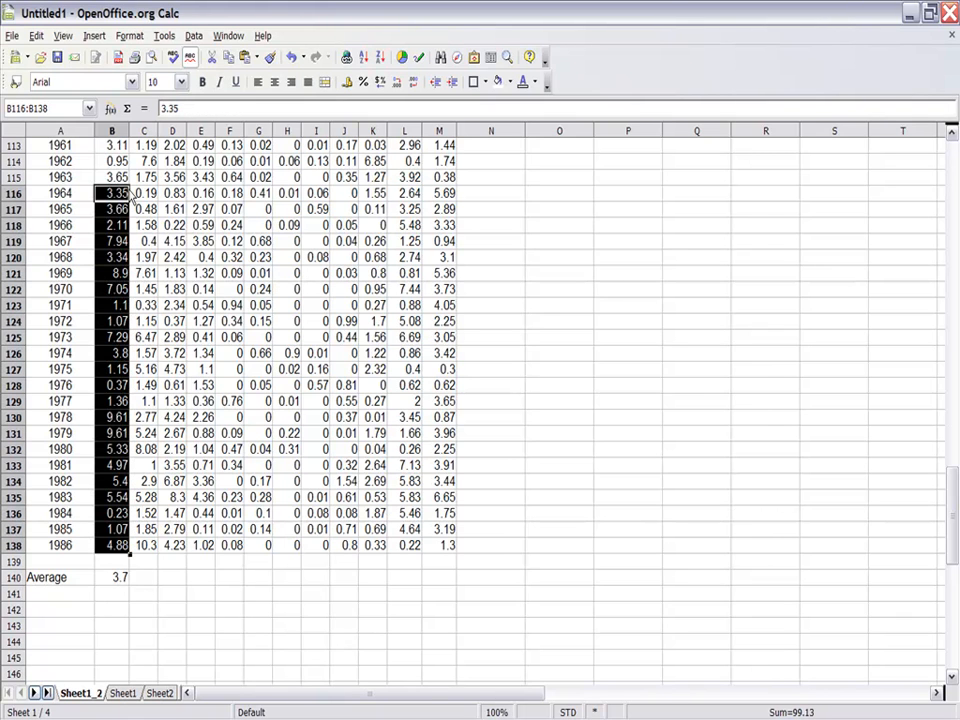
click(148, 580)
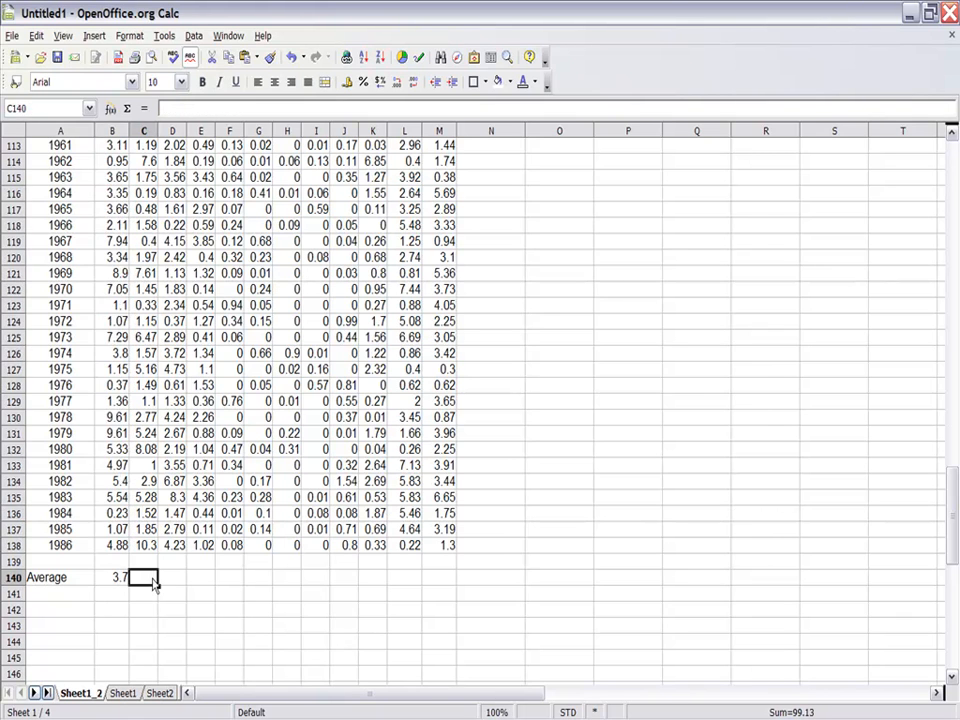
click(124, 582)
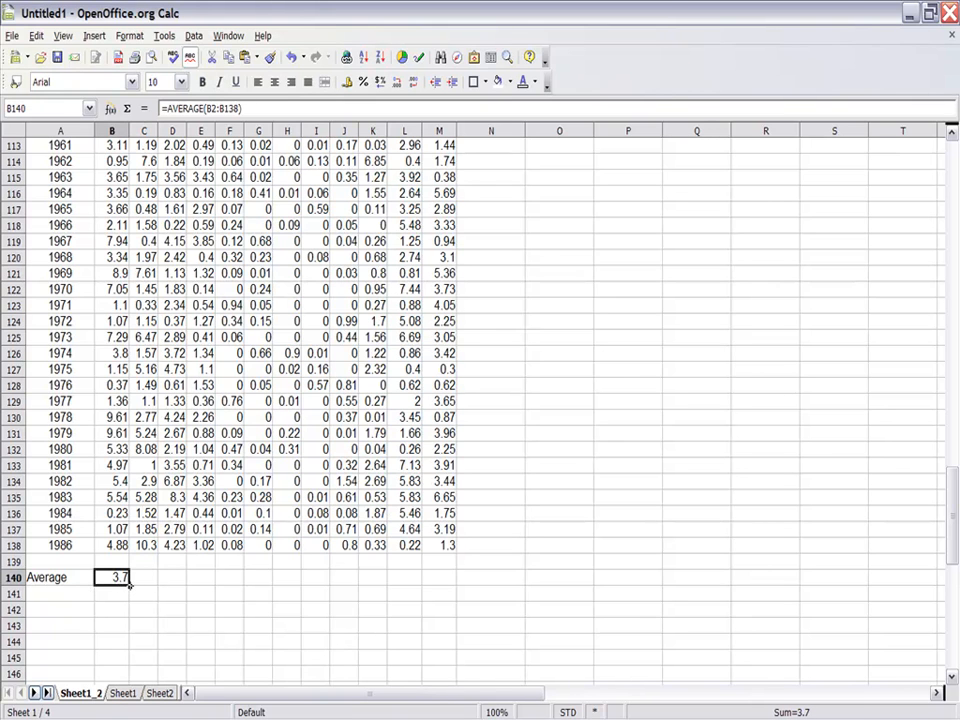
drag(129, 583, 458, 585)
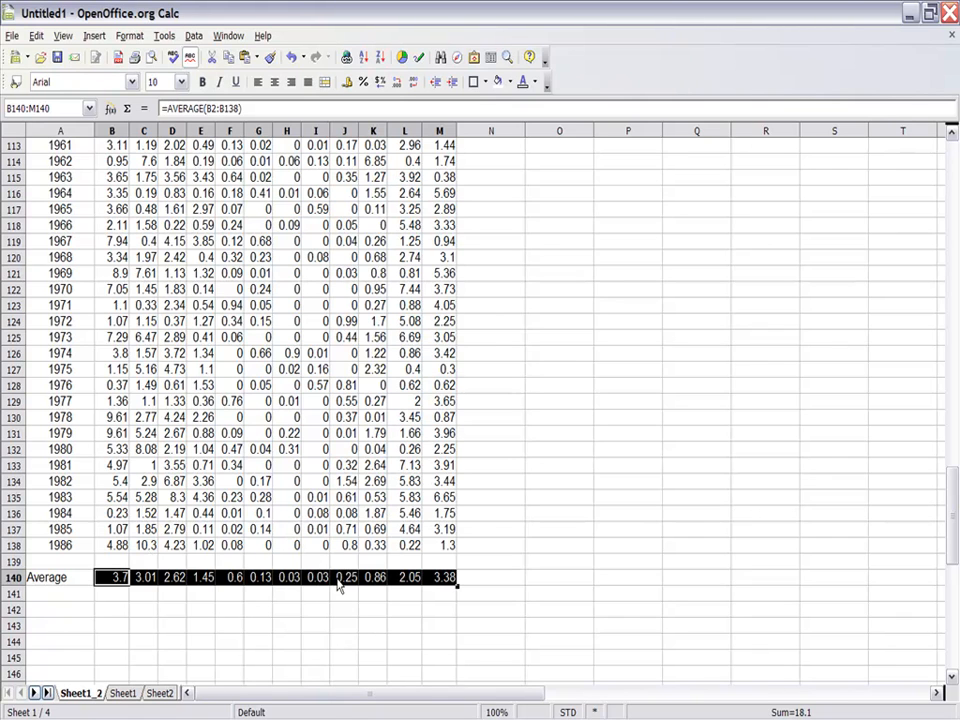
click(114, 585)
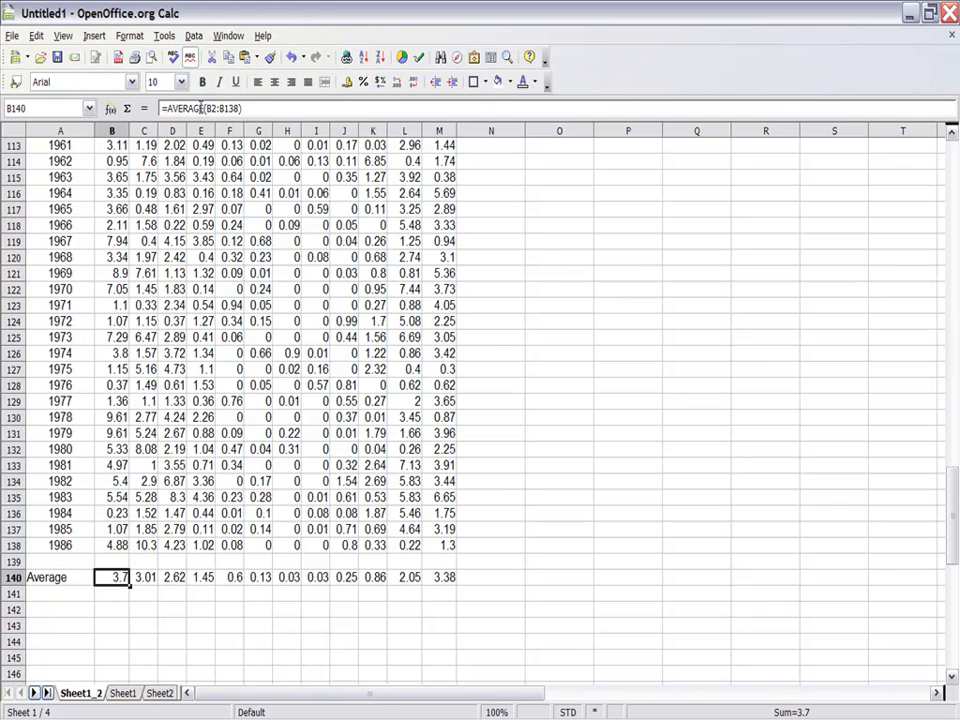
Step: Add a Min row below Average, with the label Min in A141 and the formula =MIN(B2:B138) in B141
click(60, 598)
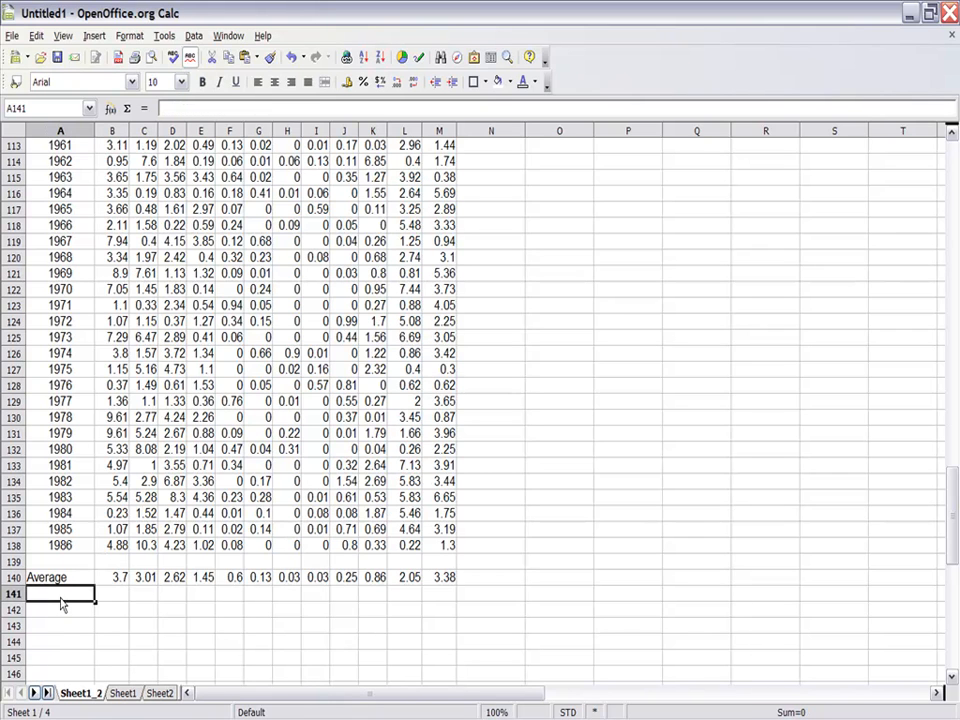
text(Min)
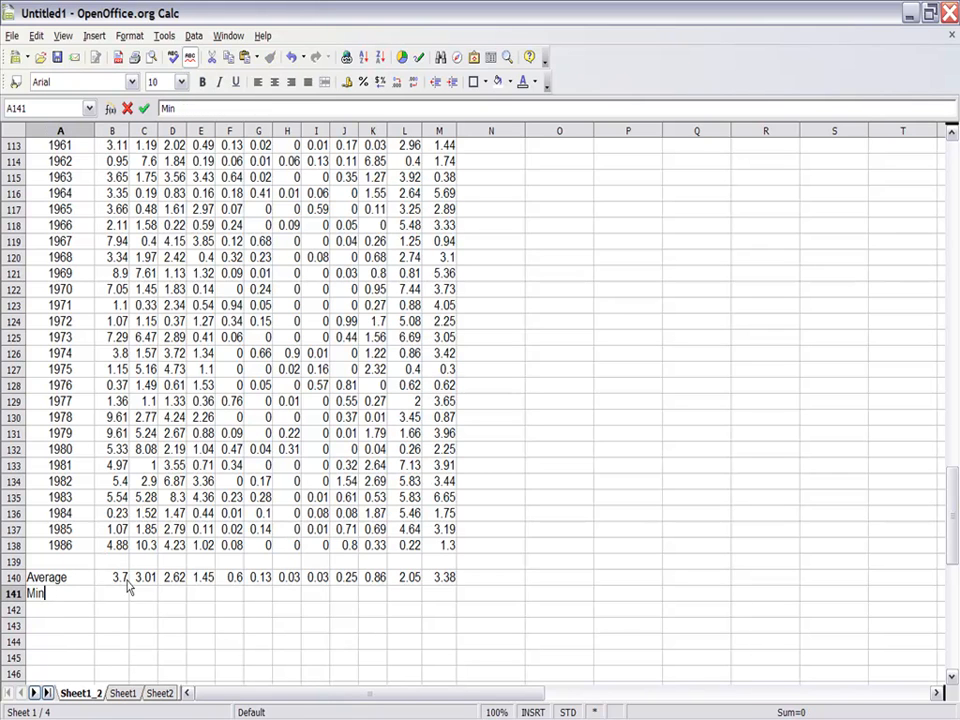
click(125, 594)
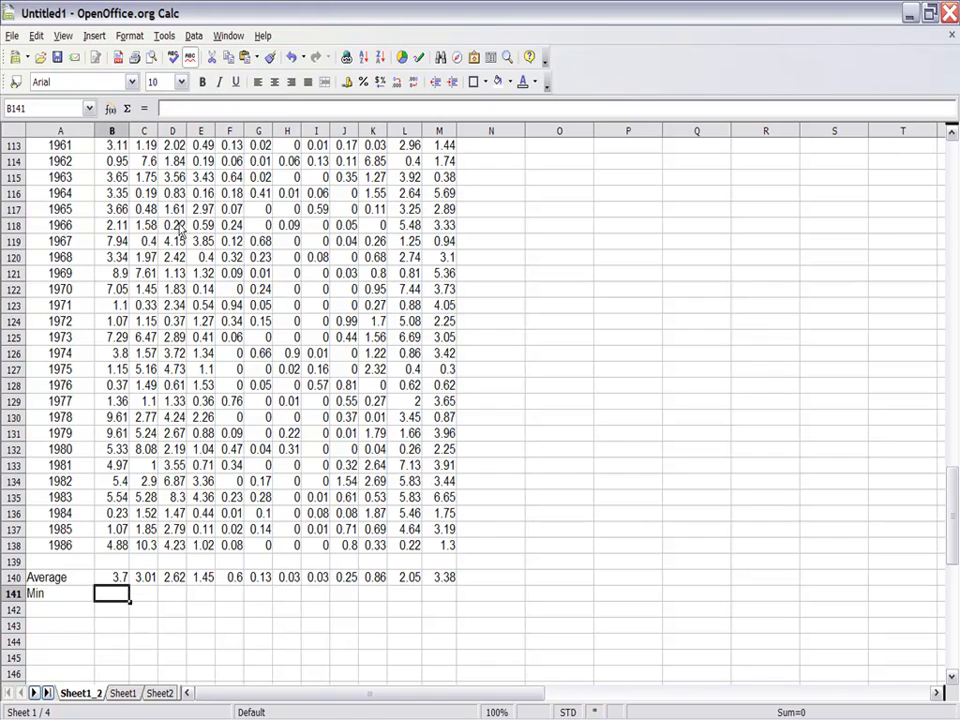
click(177, 110)
text(=)
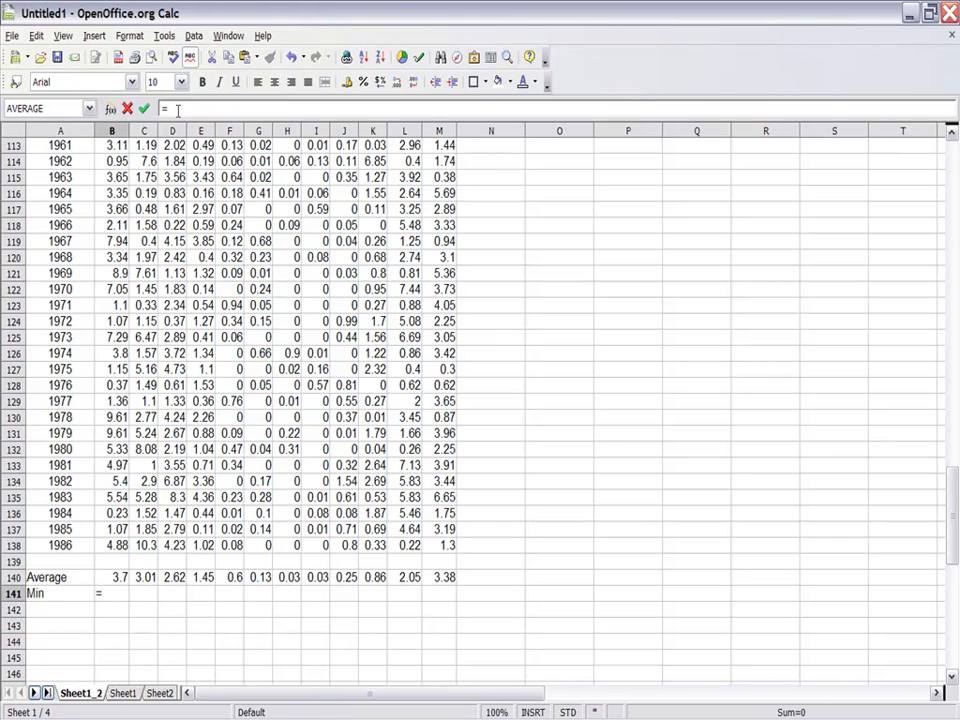
text(min)
text(()
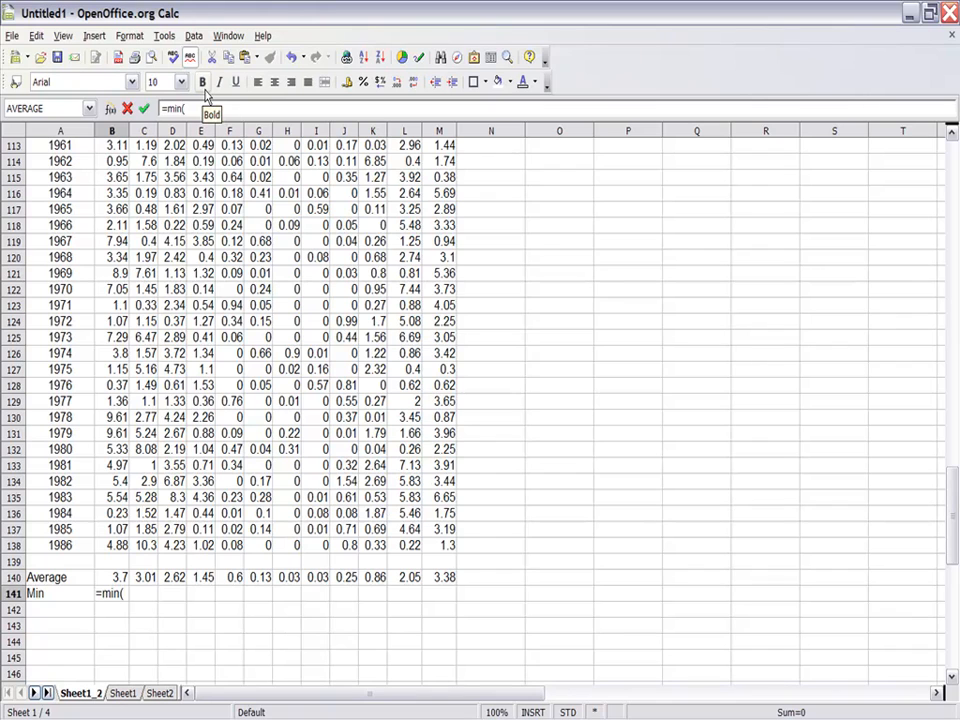
text(b2:b138))
key(Return)
click(124, 596)
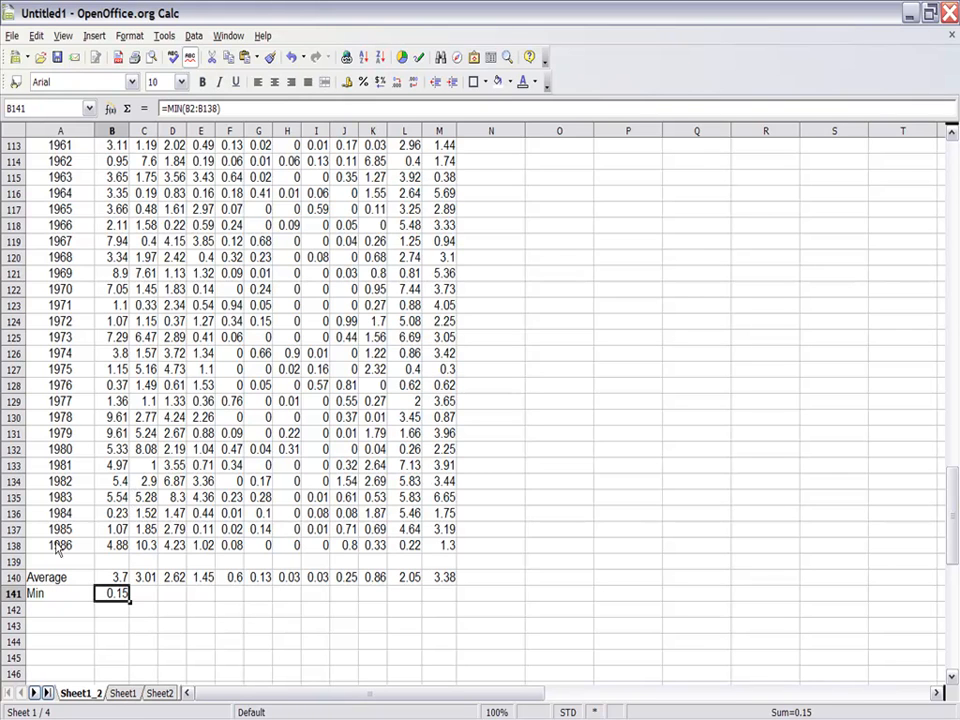
Step: Enter the row label Max in cell A142, below the Min label
click(70, 615)
text(Max)
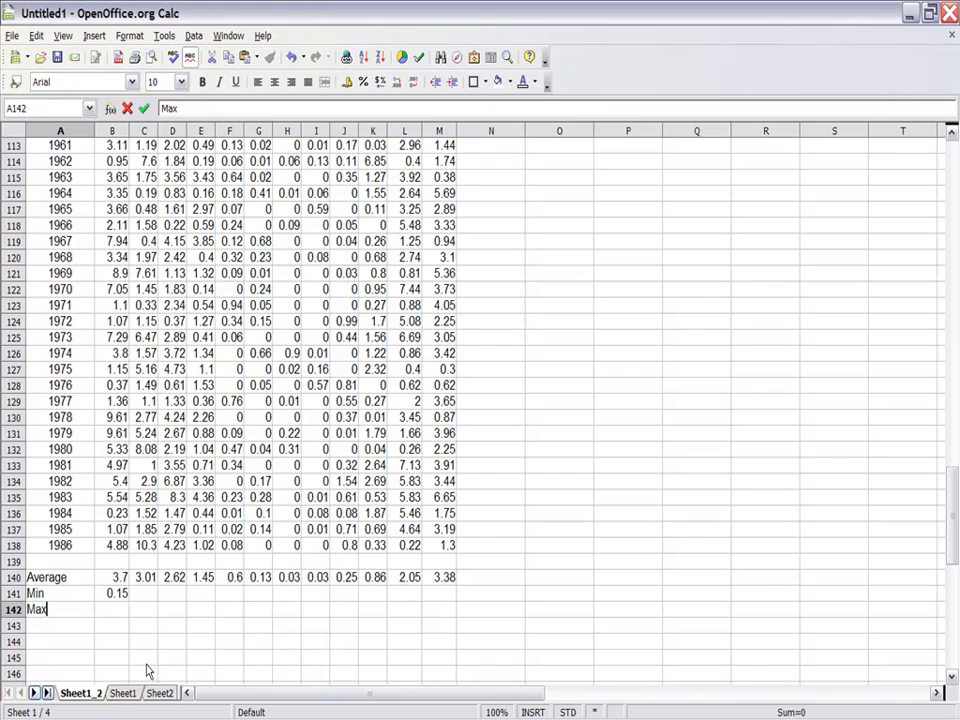
click(117, 615)
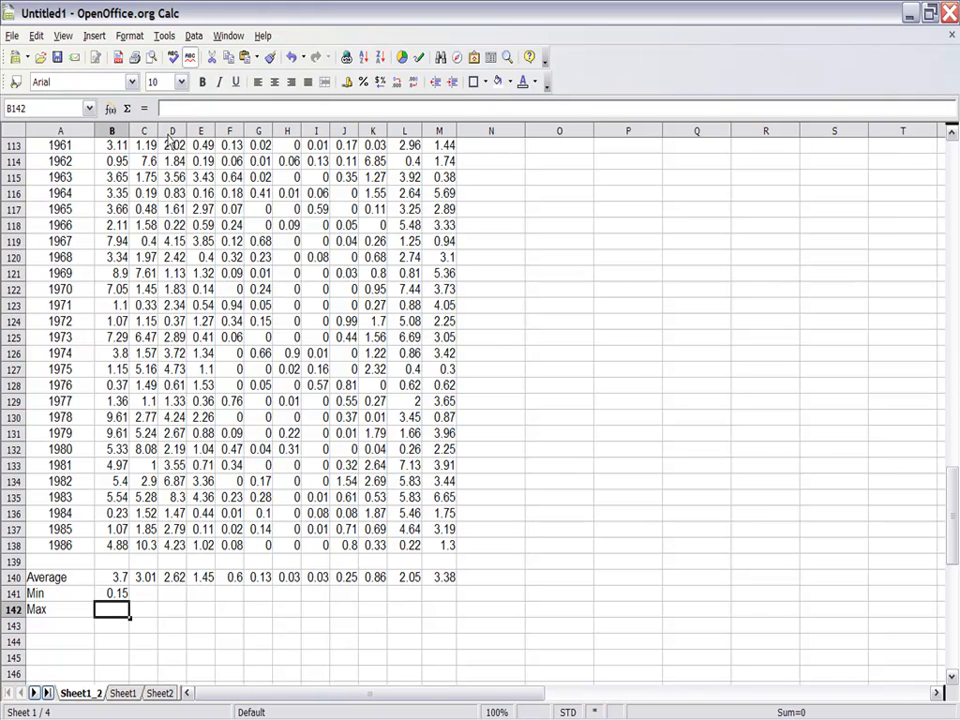
click(172, 108)
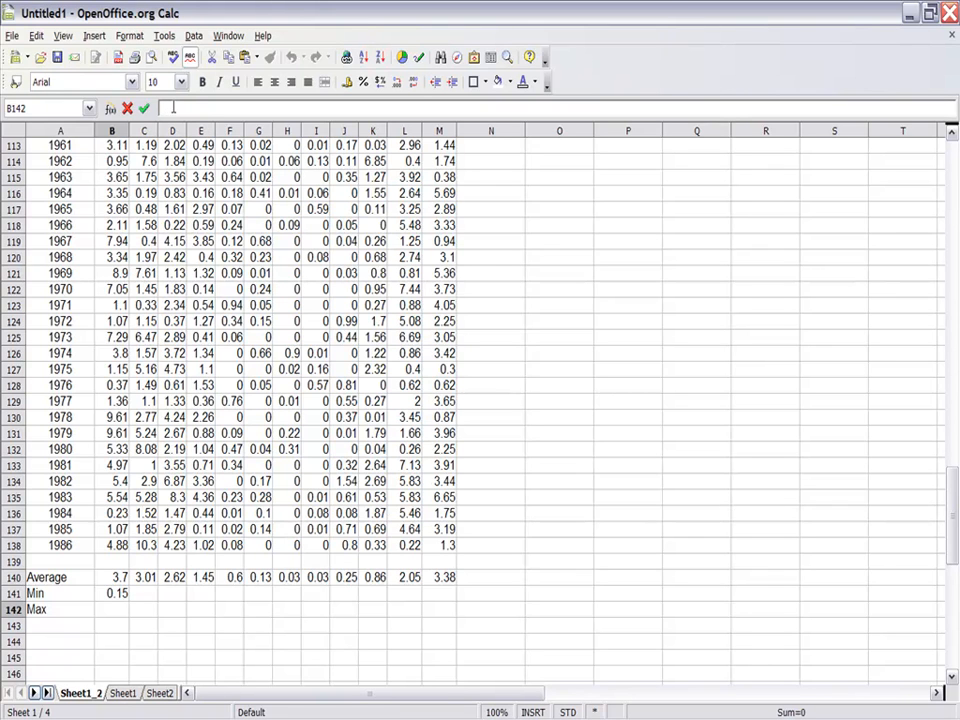
Step: Enter the formula =MAX(B2:B138) in cell N113 and inspect the entered formula
click(523, 150)
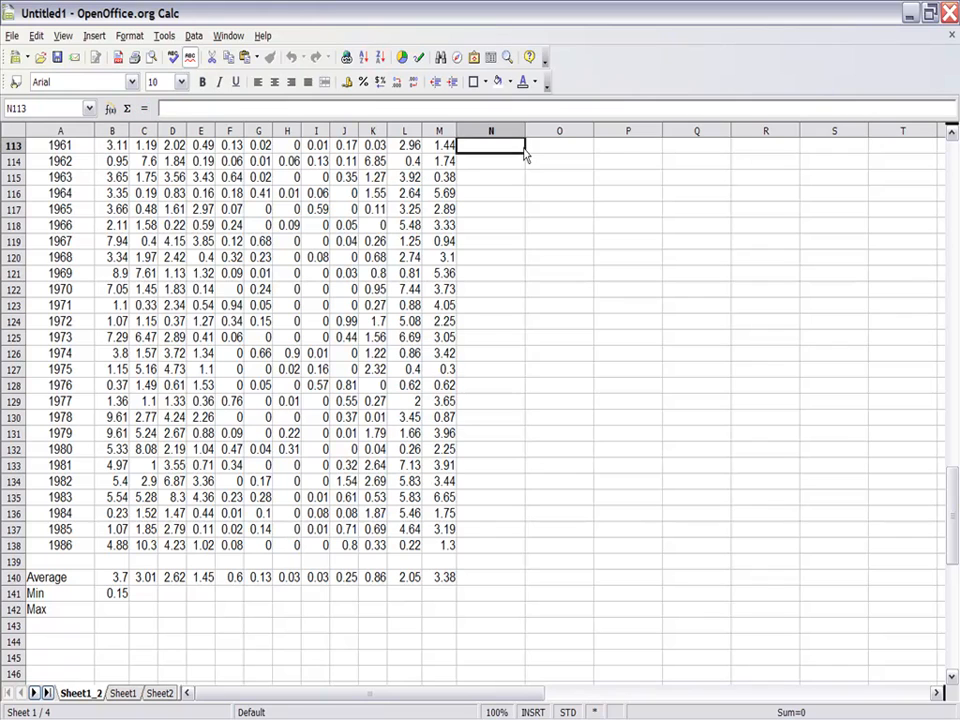
click(172, 110)
text(=max()
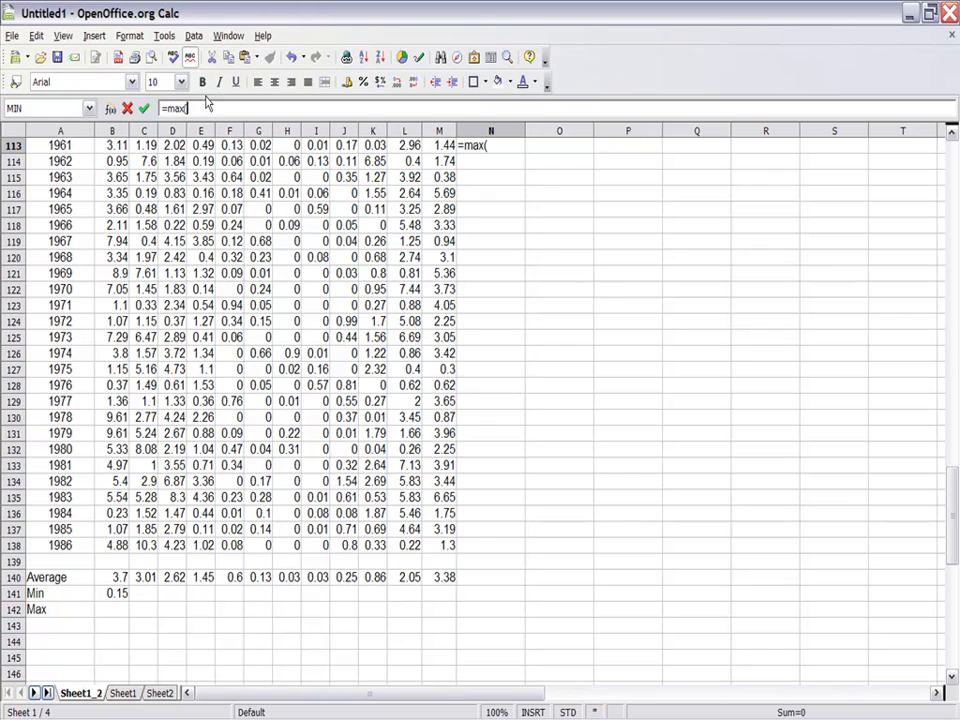
text(b2:b138))
key(Return)
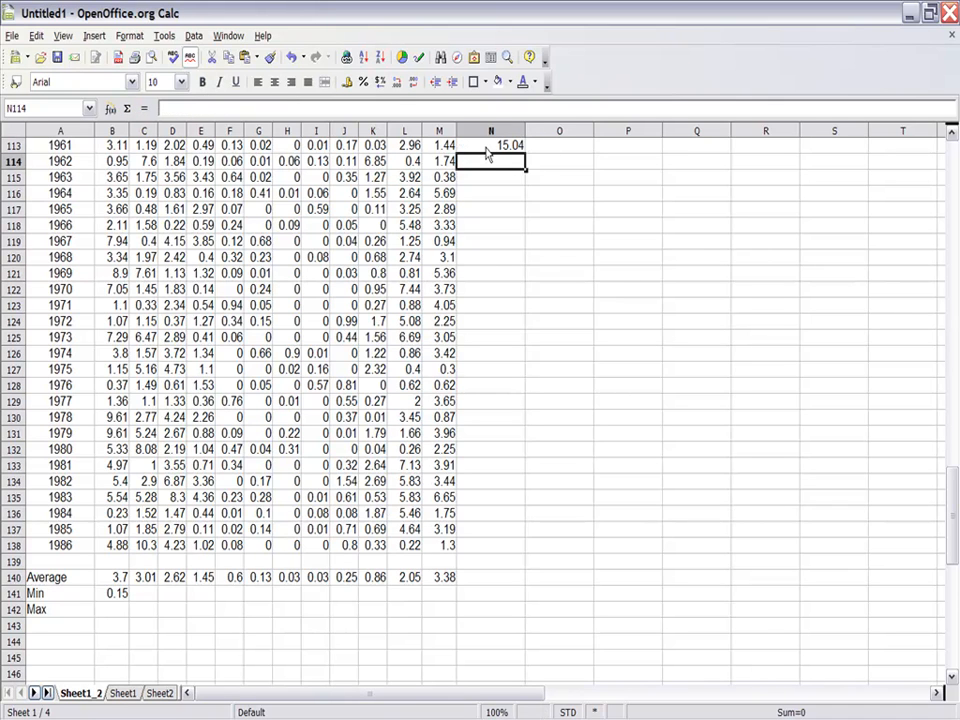
click(486, 148)
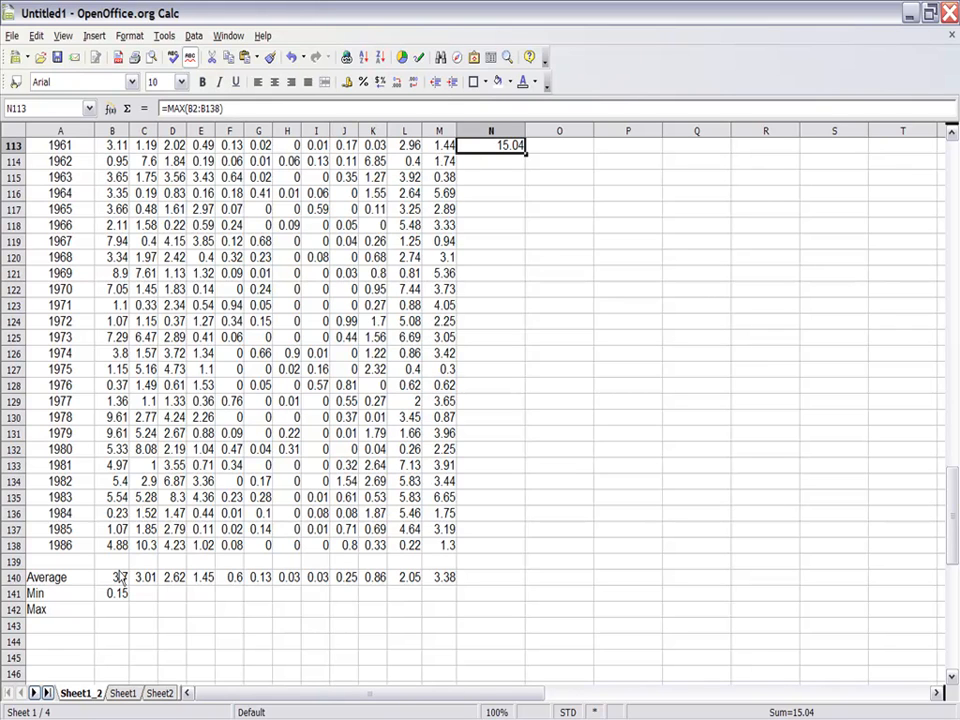
Step: Enter the MAX formula for the January range B2:B138 in cell B142 of the Max row
click(116, 613)
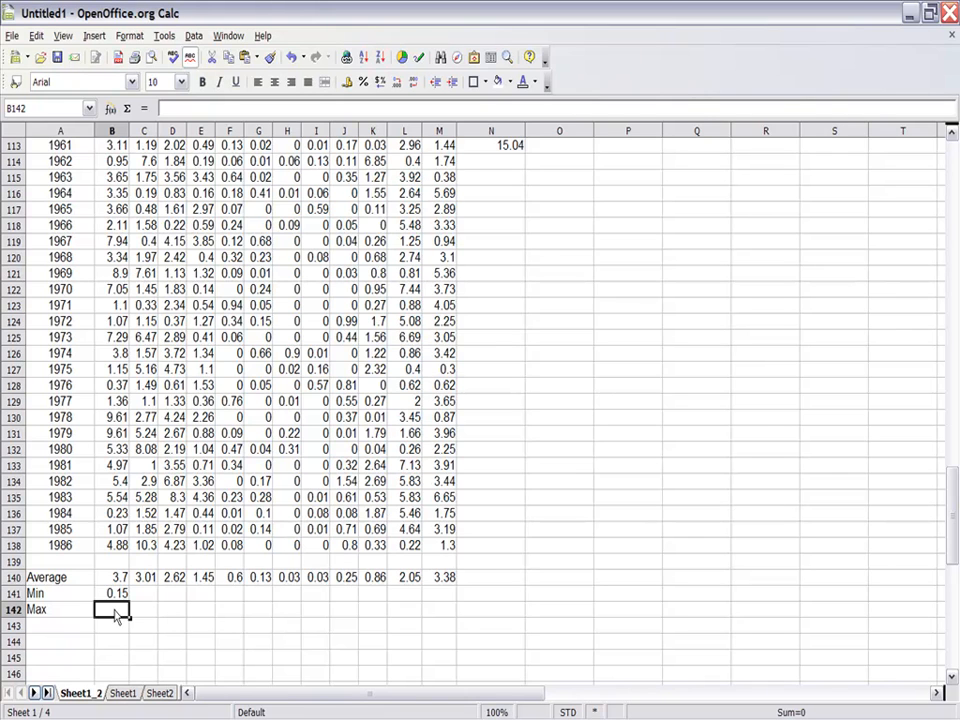
click(171, 107)
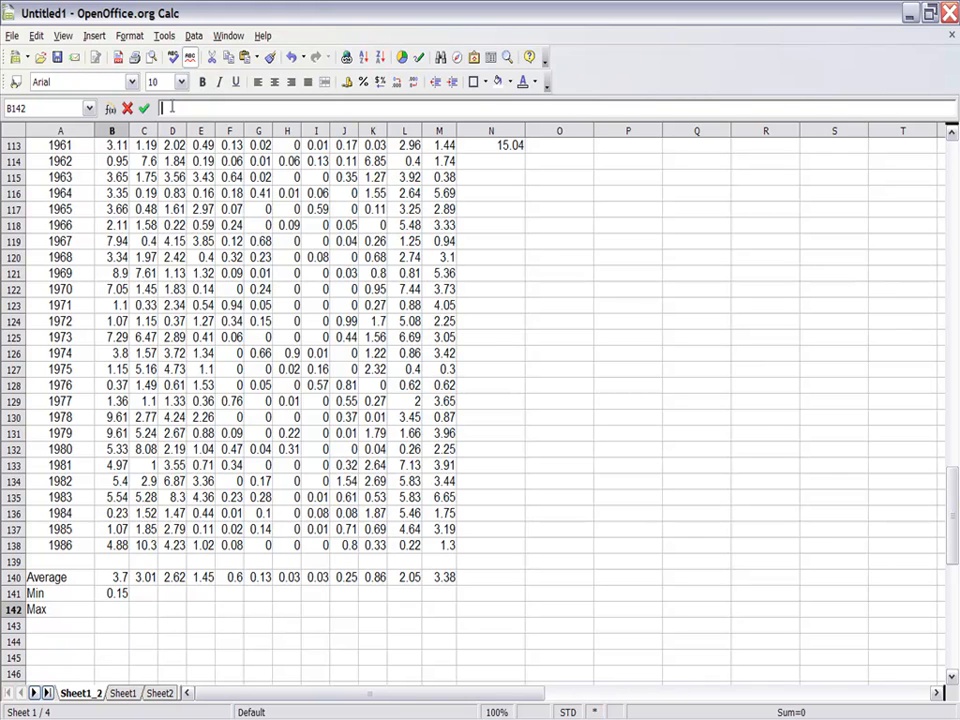
text(=max(b)
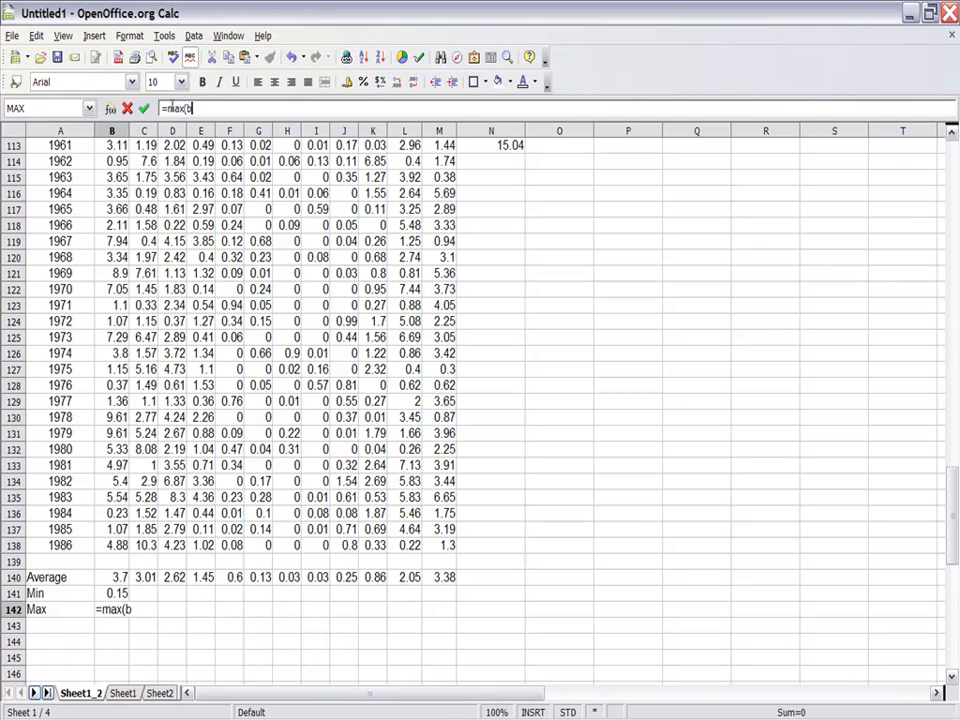
text(2:)
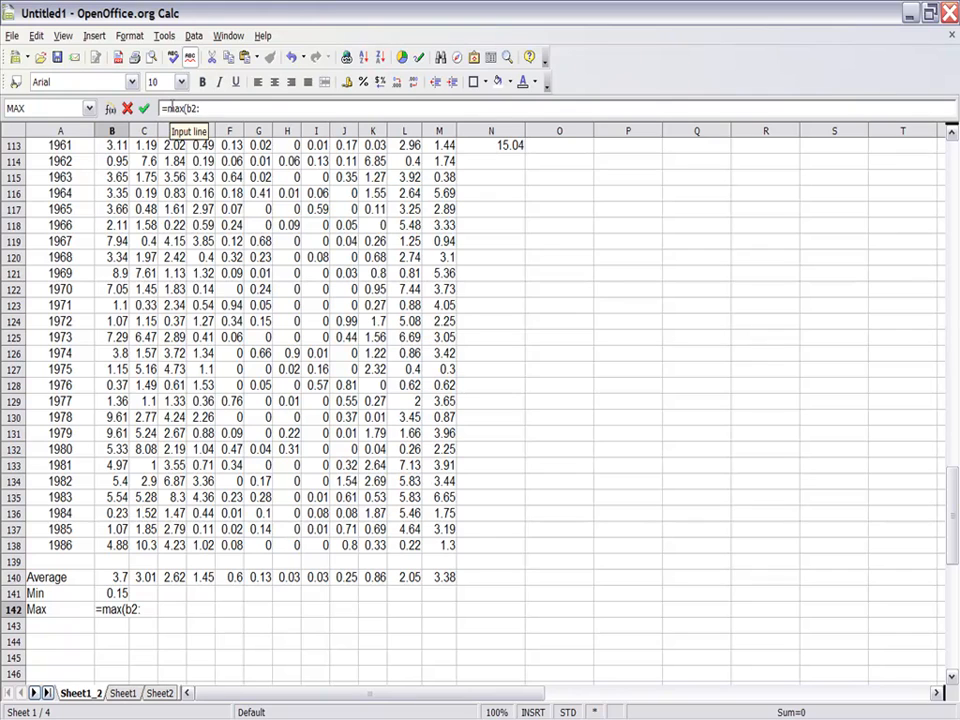
text(b138)
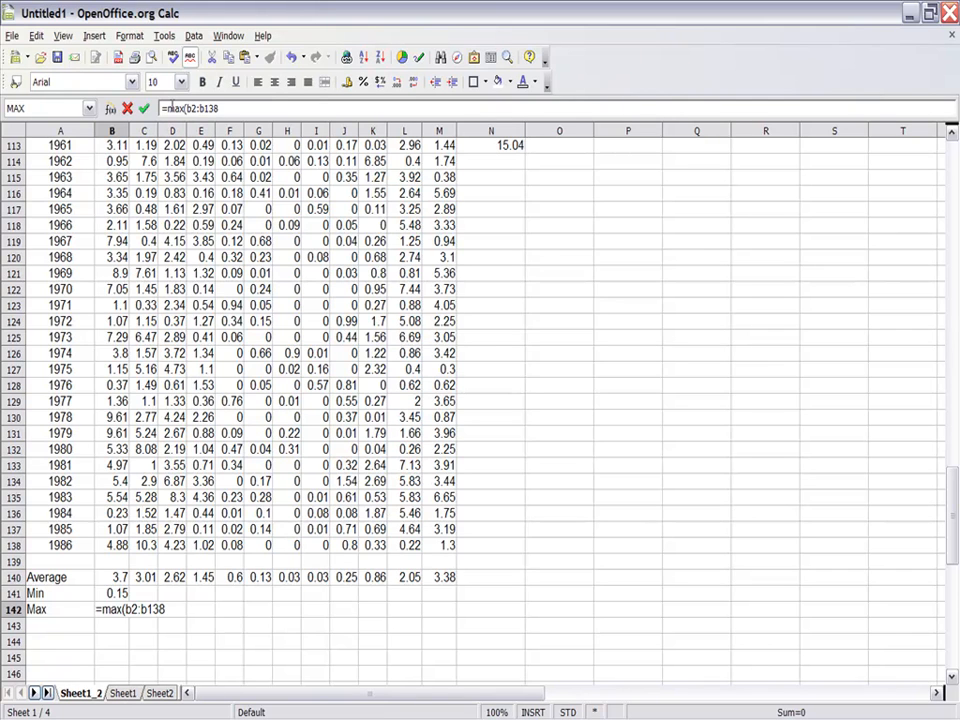
key(Return)
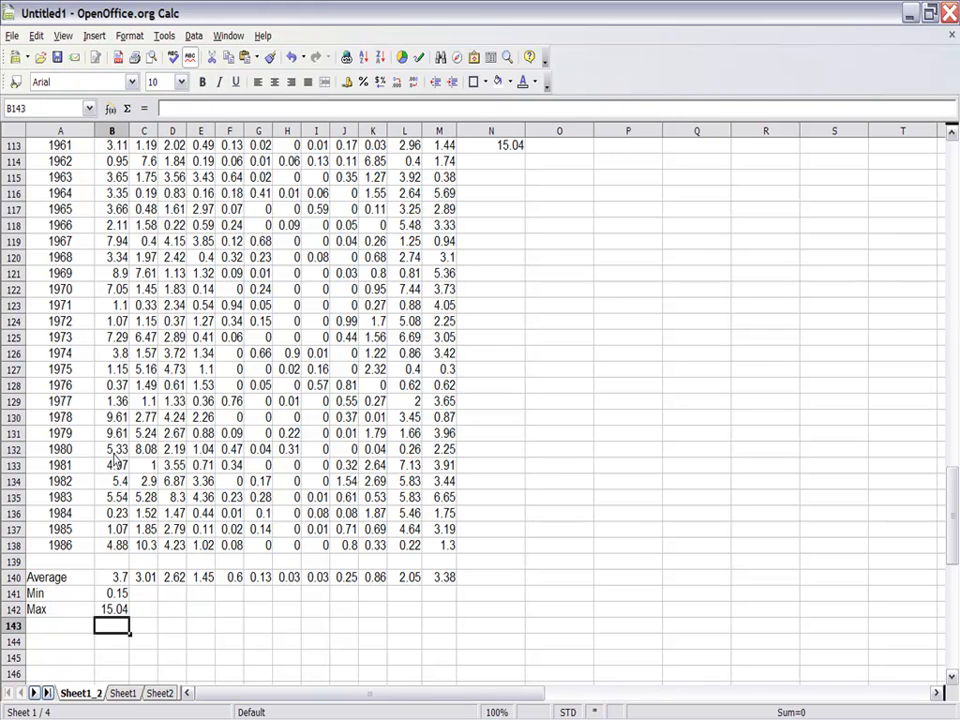
Step: Compare the MAX formulas in cells B142 and N113, and clear the duplicate formula from N113
click(119, 612)
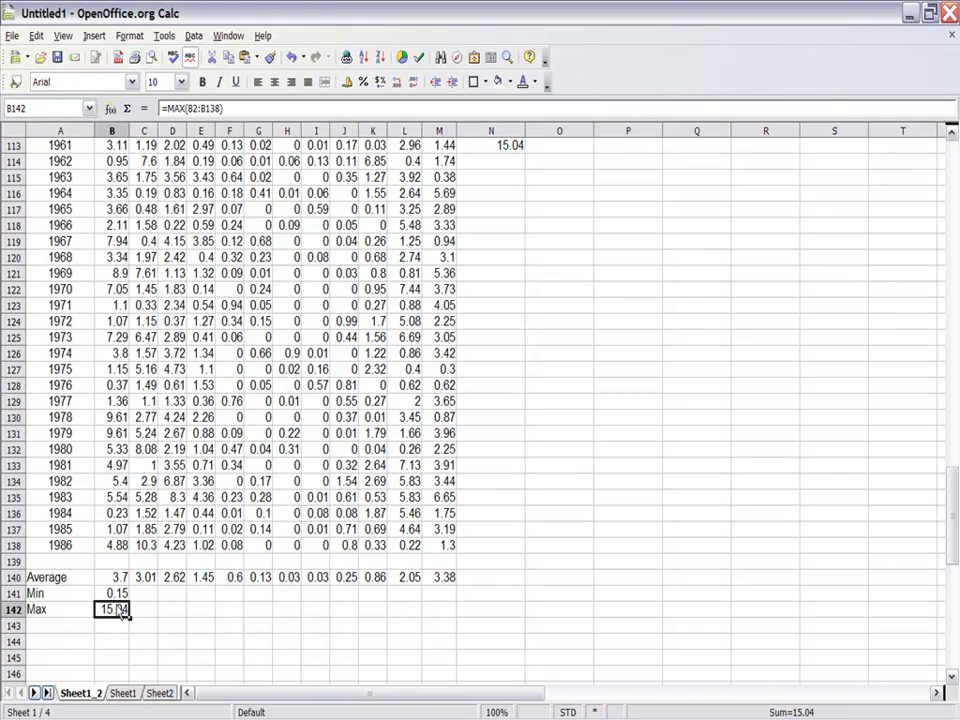
click(505, 147)
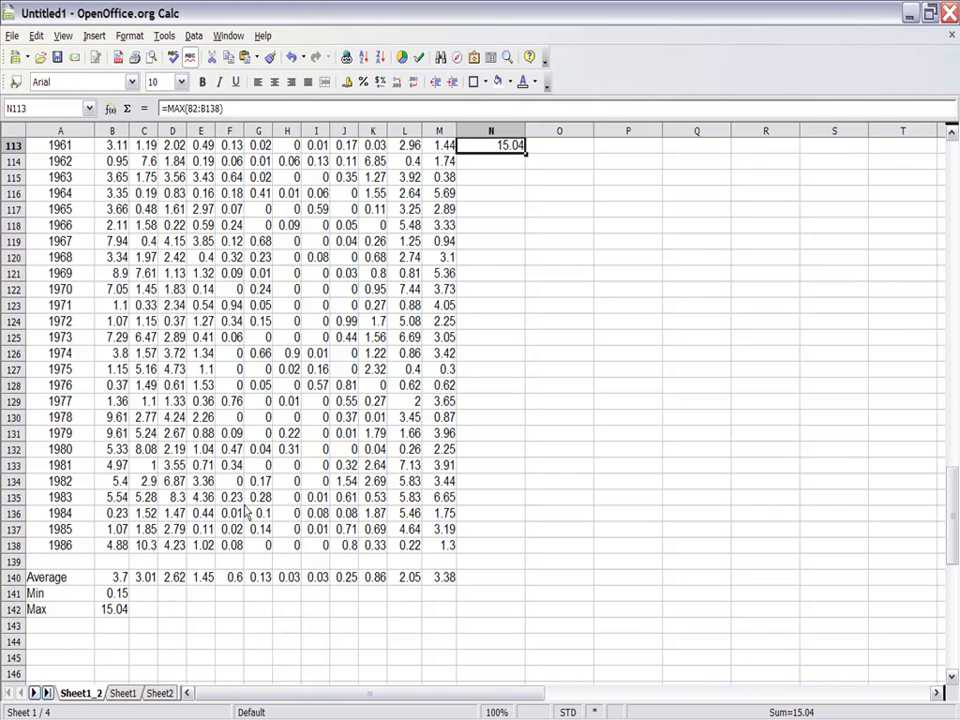
double_click(507, 150)
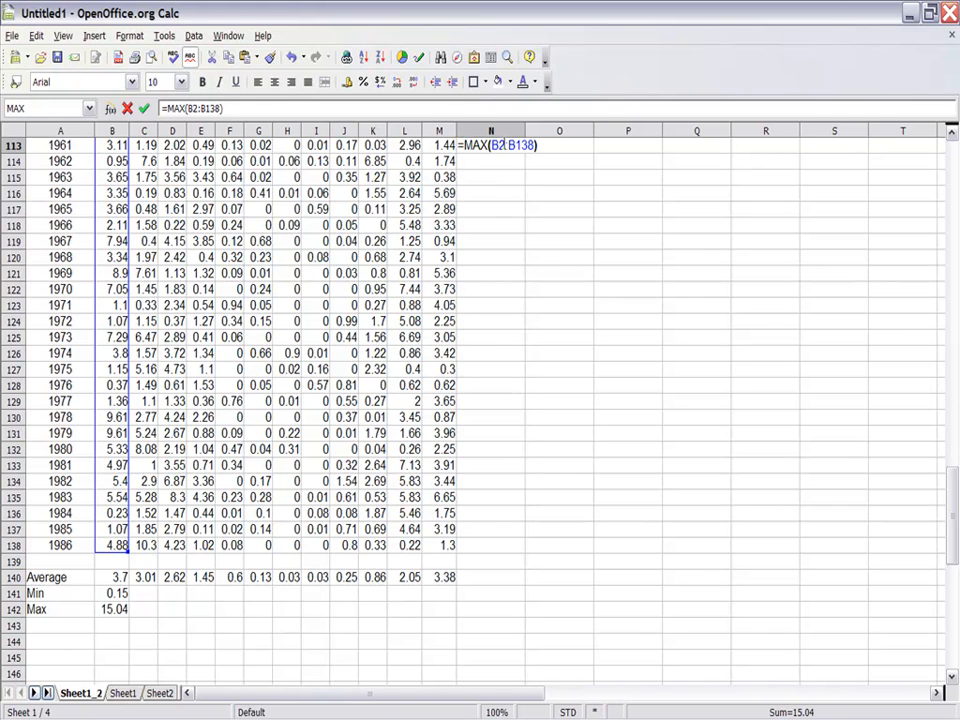
click(117, 611)
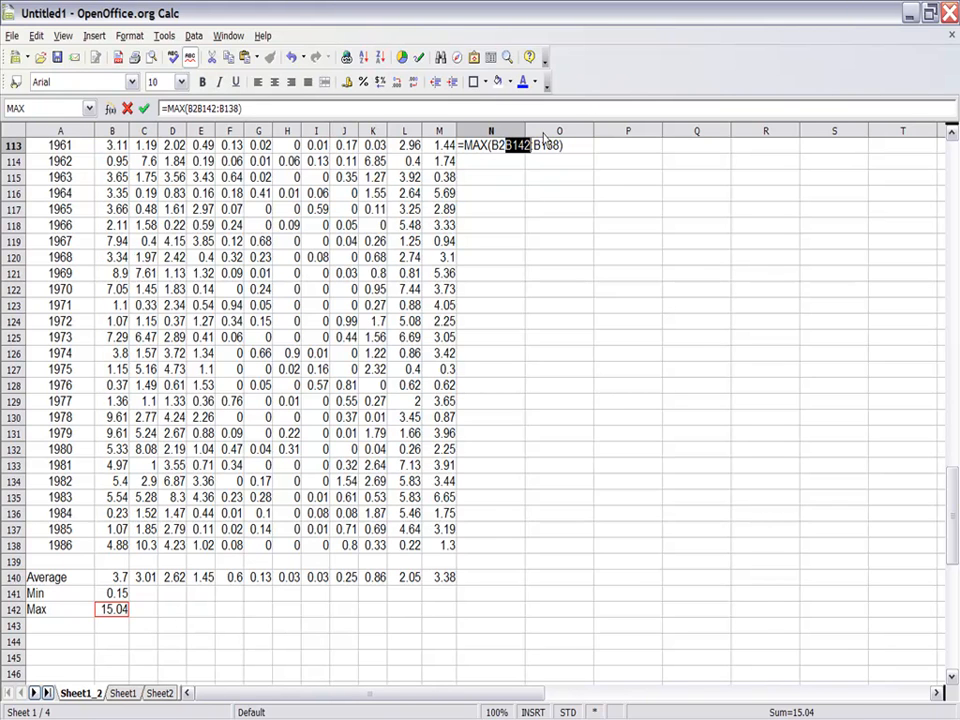
key(BackSpace)
key(BackSpace)
key(BackSpace)
key(BackSpace)
key(BackSpace)
key(BackSpace)
key(BackSpace)
key(BackSpace)
key(BackSpace)
key(BackSpace)
key(BackSpace)
key(BackSpace)
key(BackSpace)
key(BackSpace)
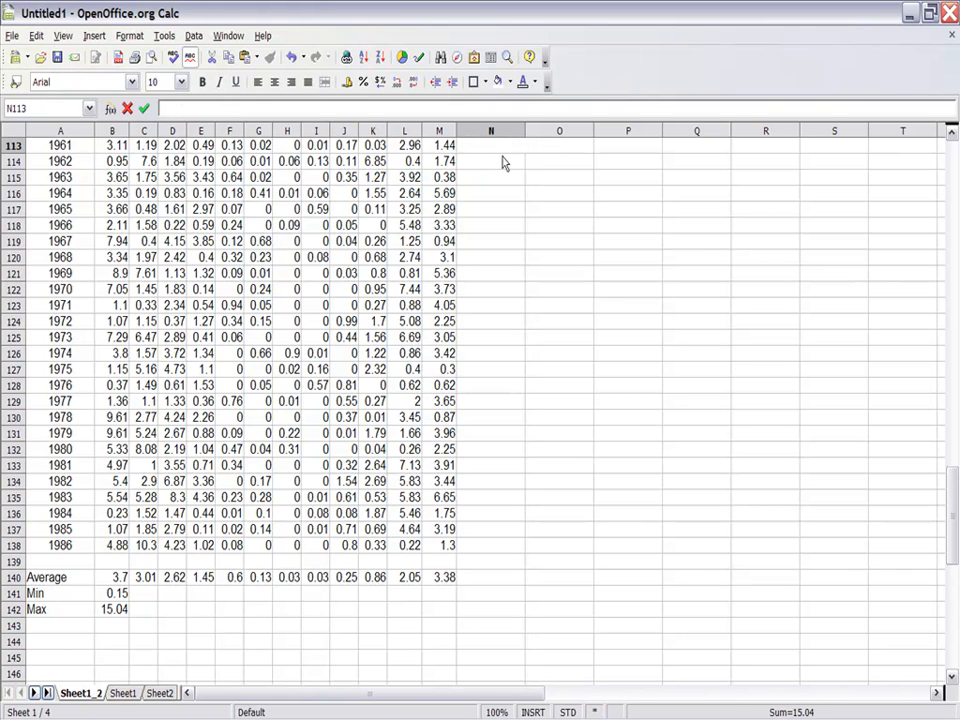
key(Return)
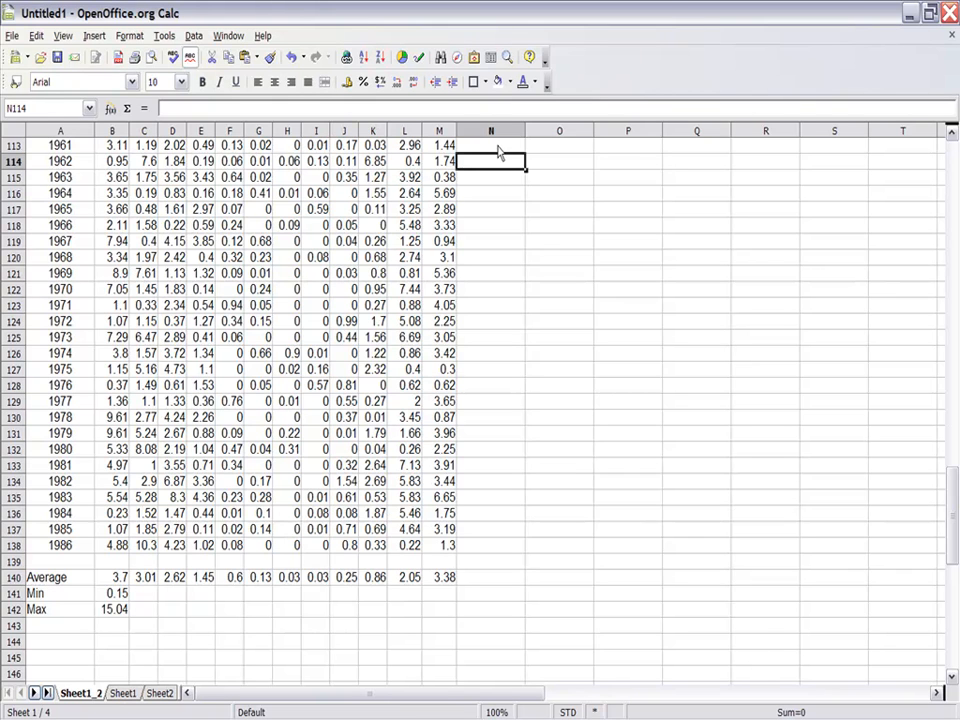
Step: Fill the Min and Max formulas from B141 and B142 across the monthly columns through column M
click(122, 594)
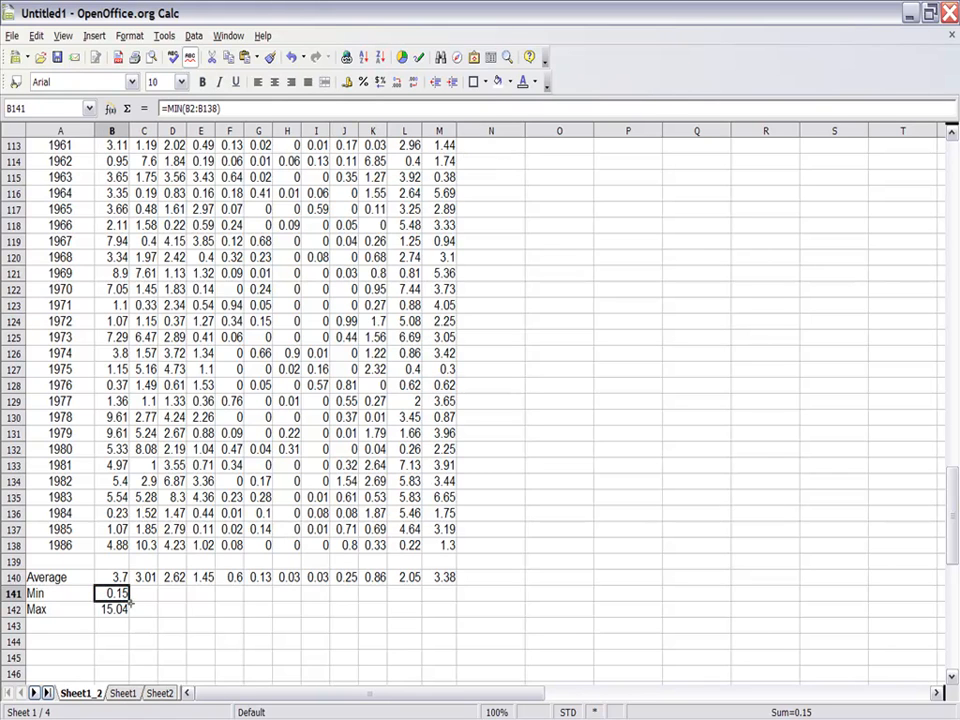
drag(130, 600, 490, 598)
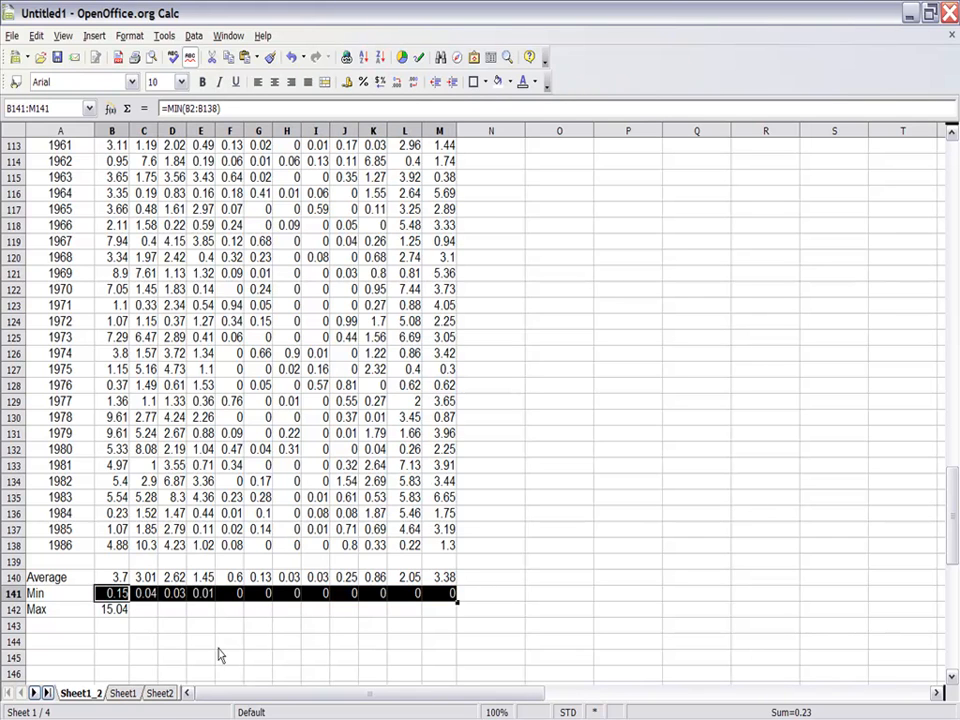
click(113, 616)
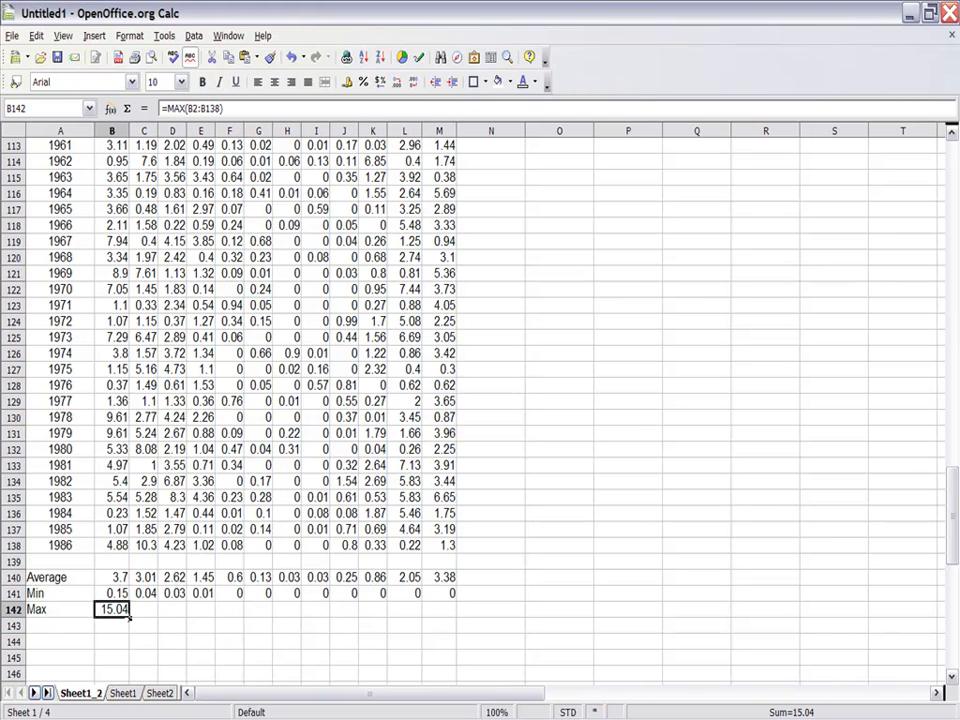
drag(129, 618, 477, 629)
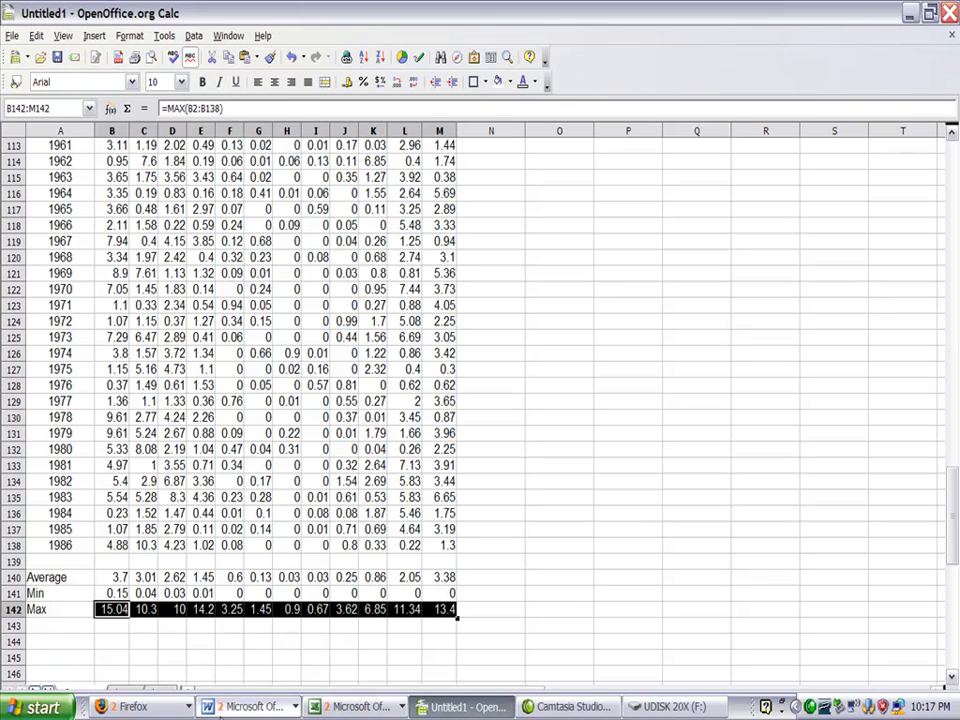
Step: Switch to the Word document excel_assign3 and review the assignment instructions against the Min and Max rows in the Calc sheet
click(222, 708)
click(255, 657)
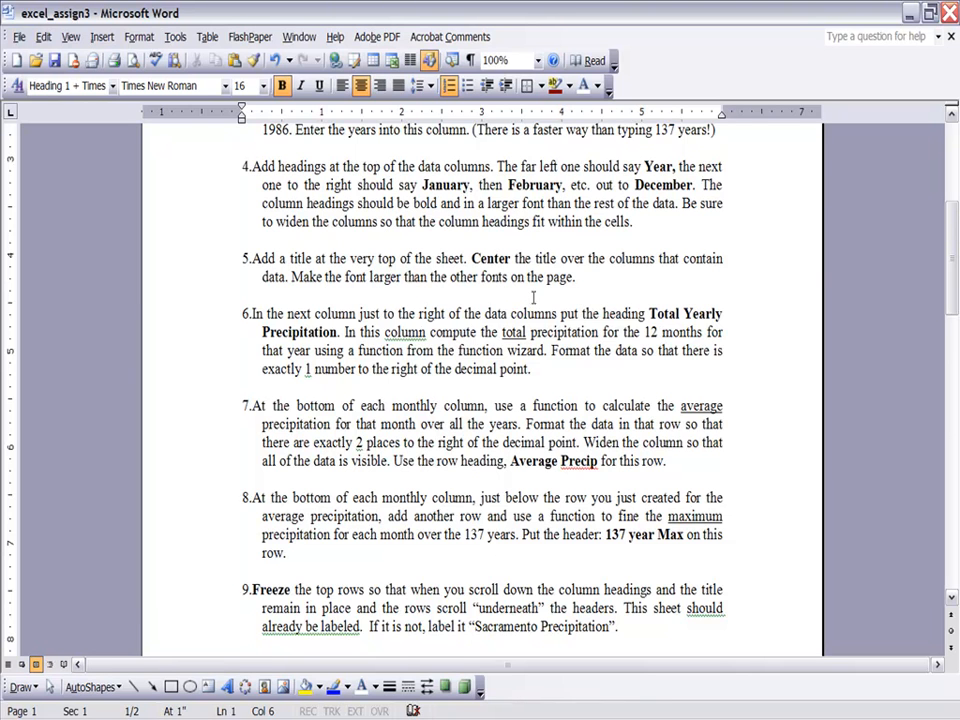
scroll(530, 318, down, 8)
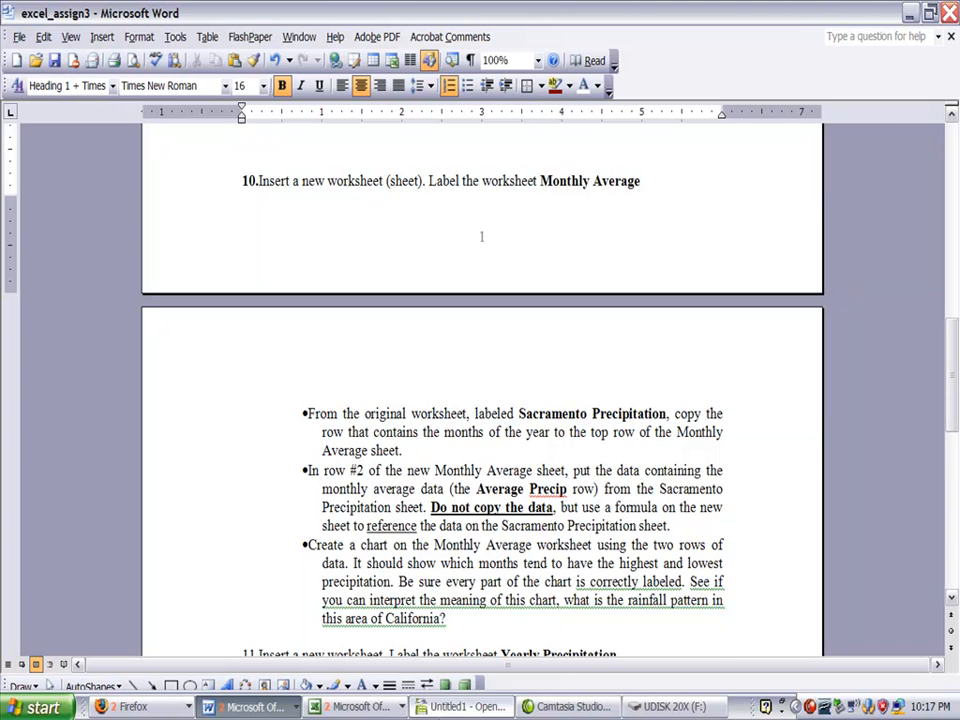
click(483, 708)
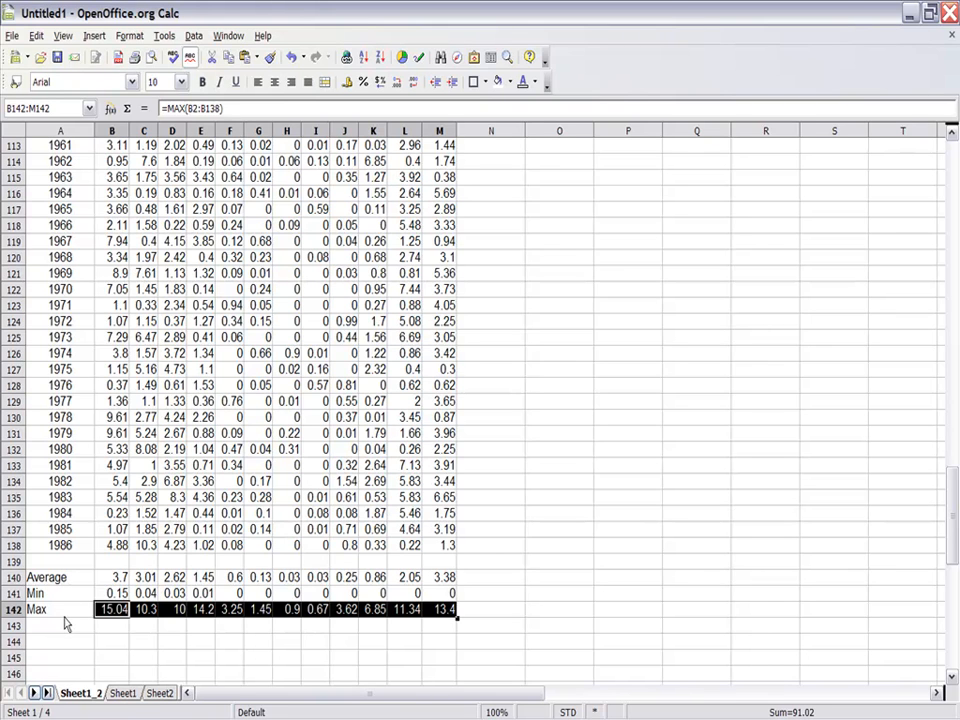
drag(62, 598, 437, 617)
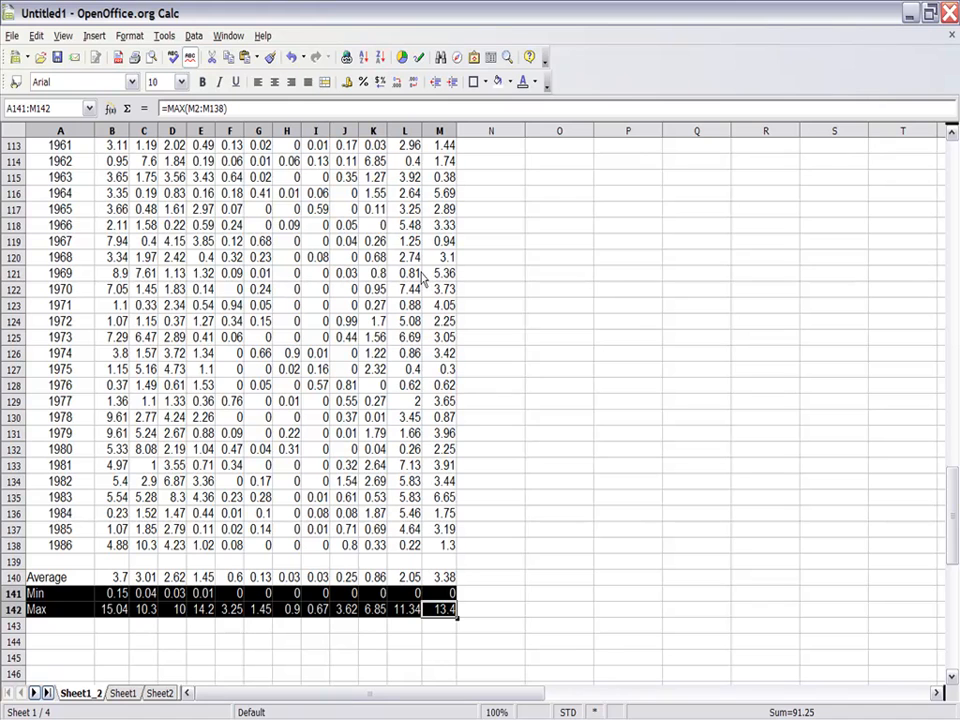
mouse_move(450, 715)
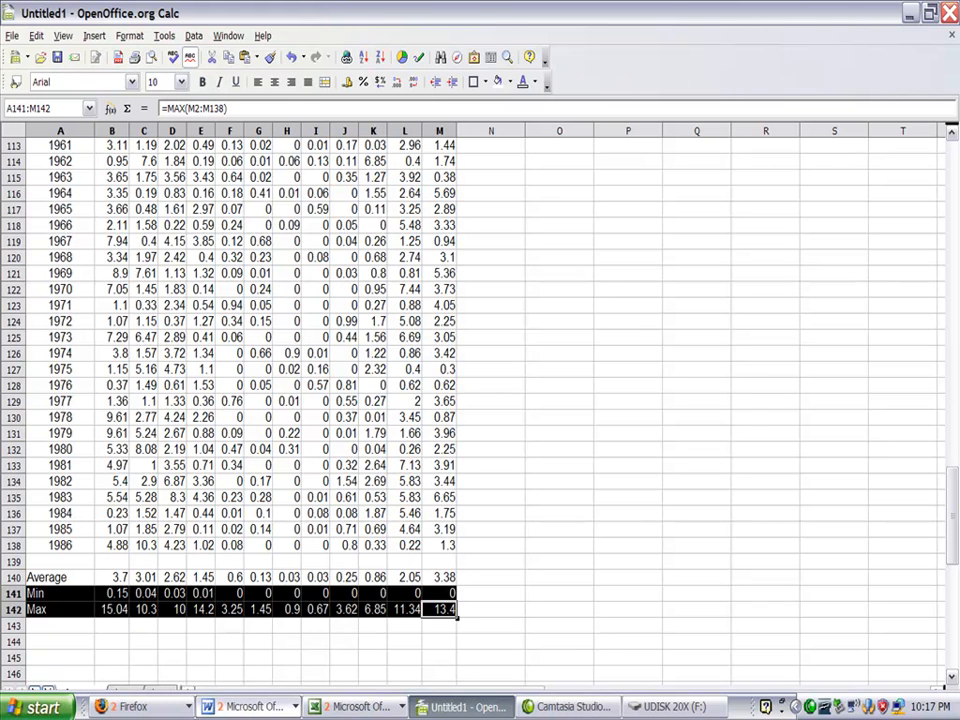
click(250, 706)
click(253, 666)
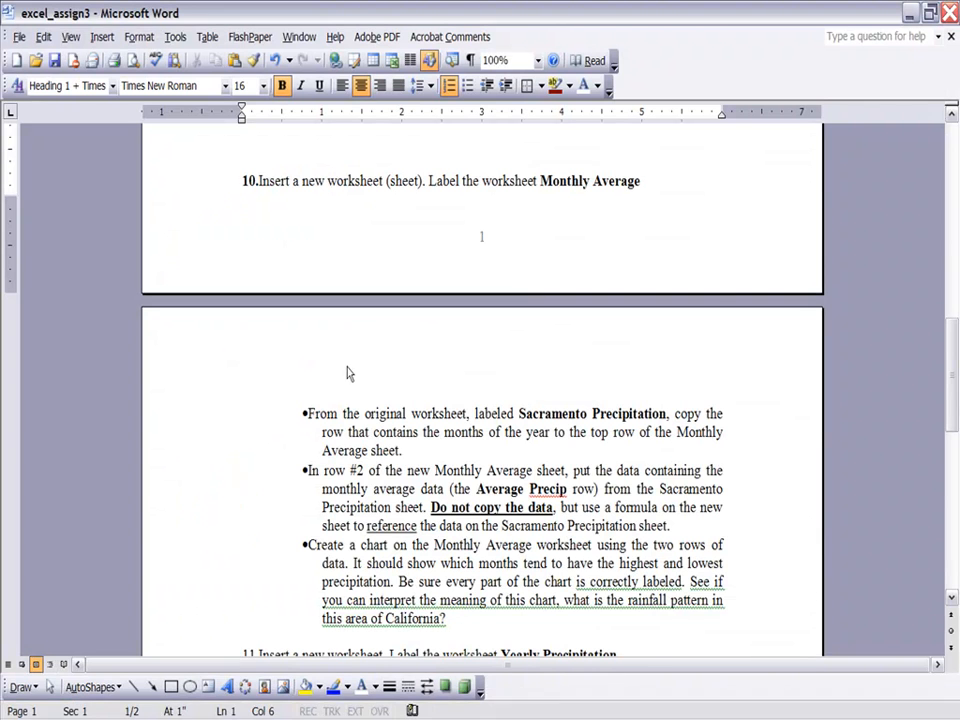
scroll(433, 268, up, 8)
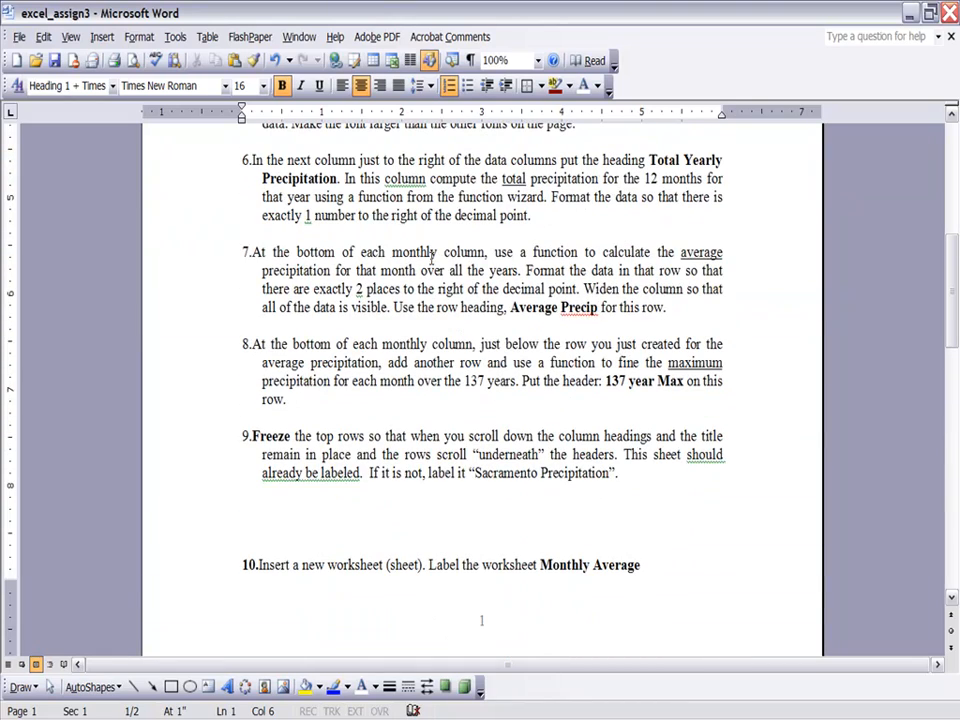
scroll(433, 260, up, 5)
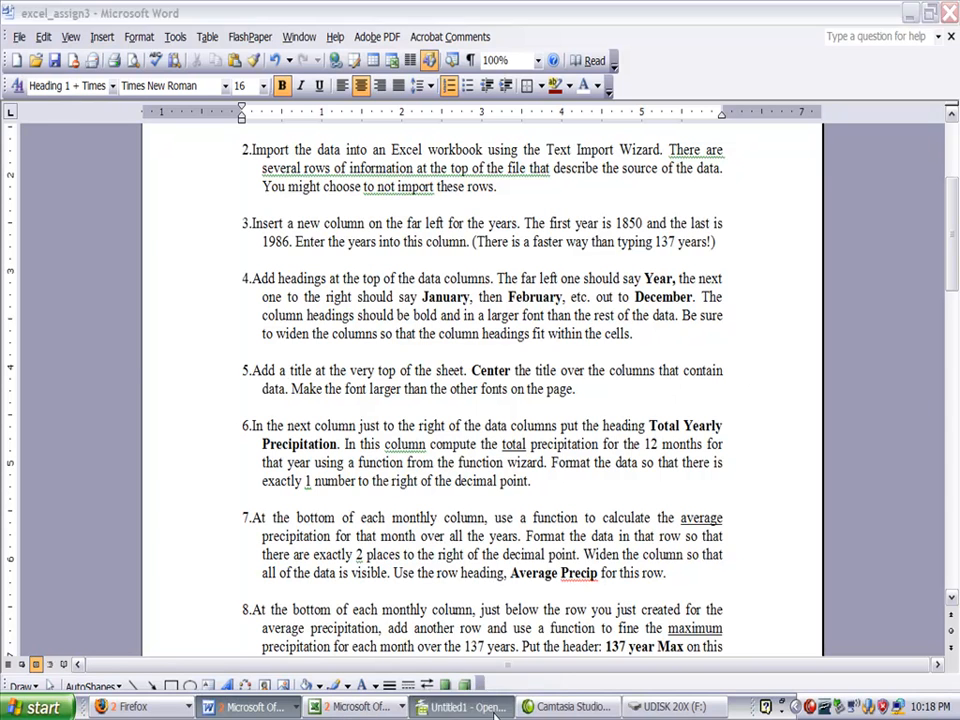
Step: Return to the Calc spreadsheet and enter the heading Yearly total in cell N1, beside Dec
click(462, 706)
click(488, 148)
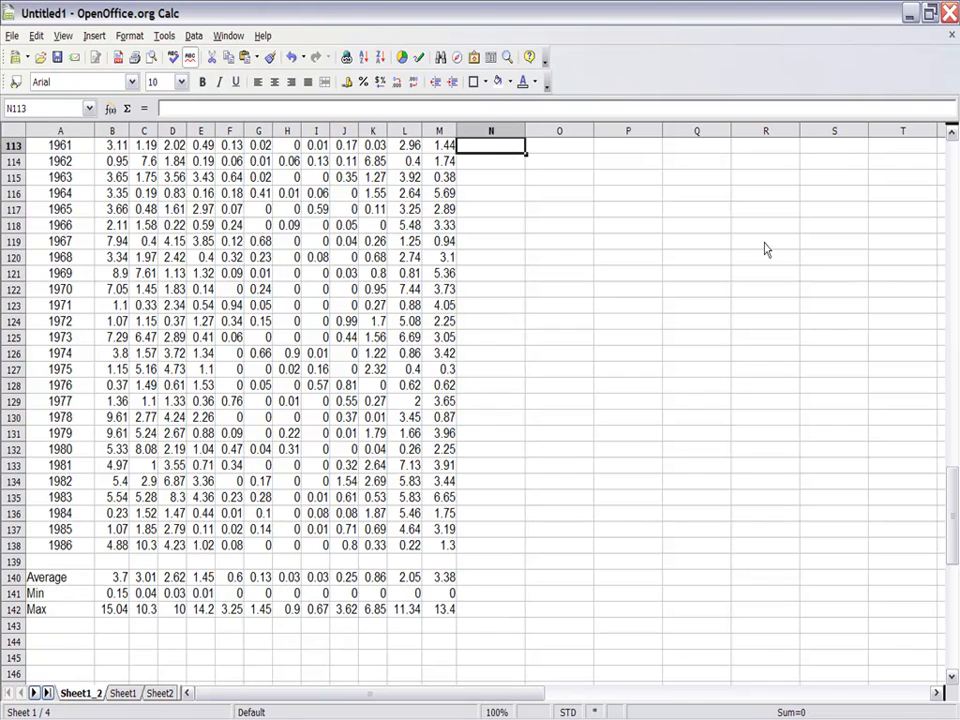
click(954, 148)
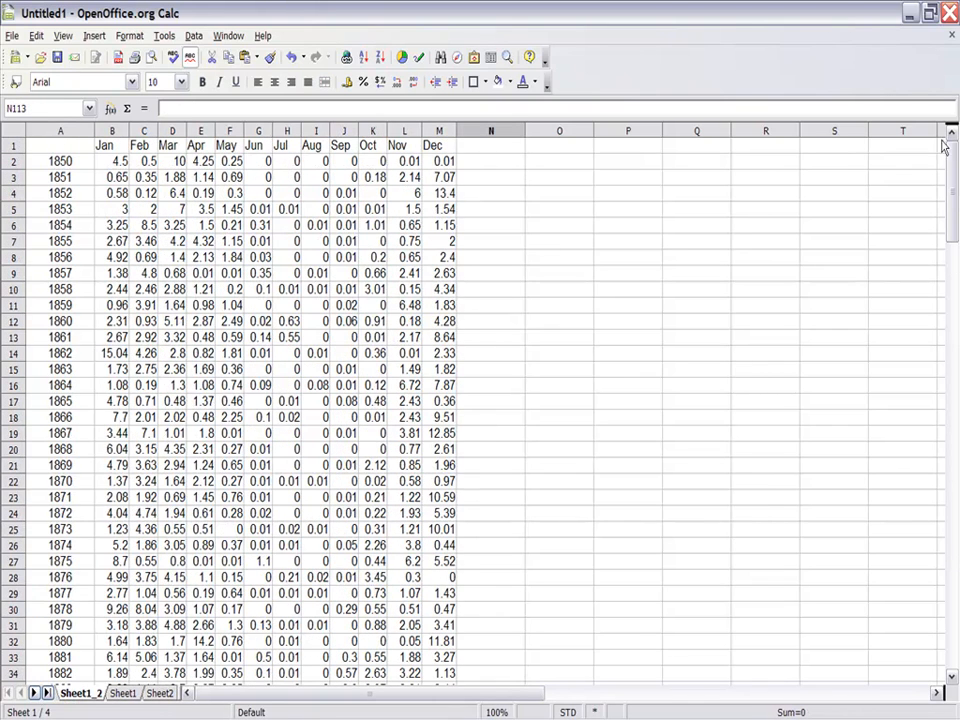
click(490, 148)
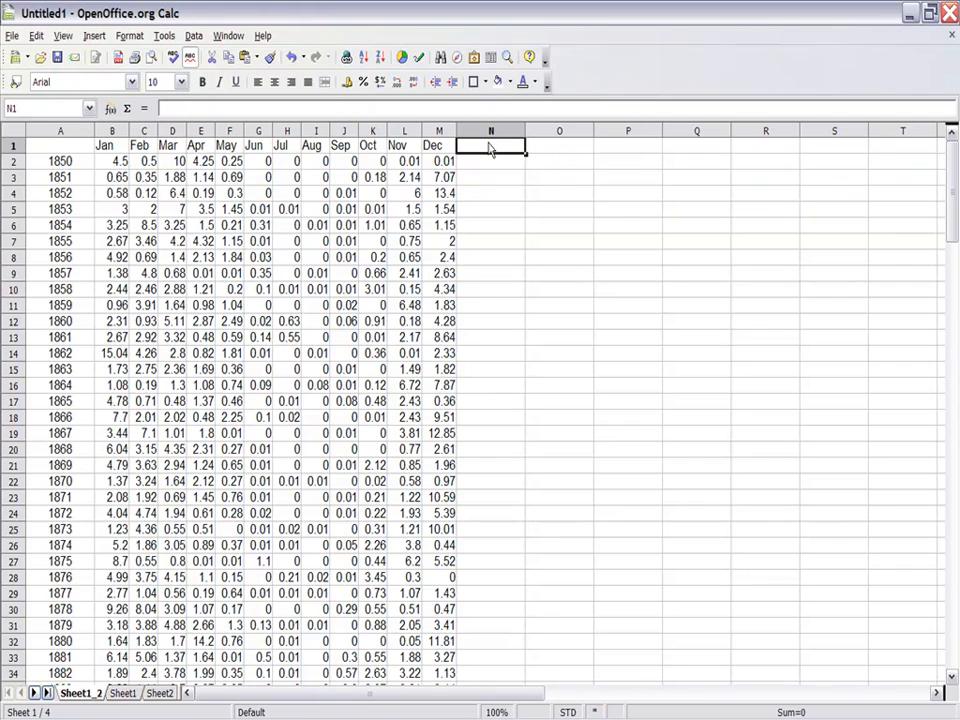
text(Yearly total)
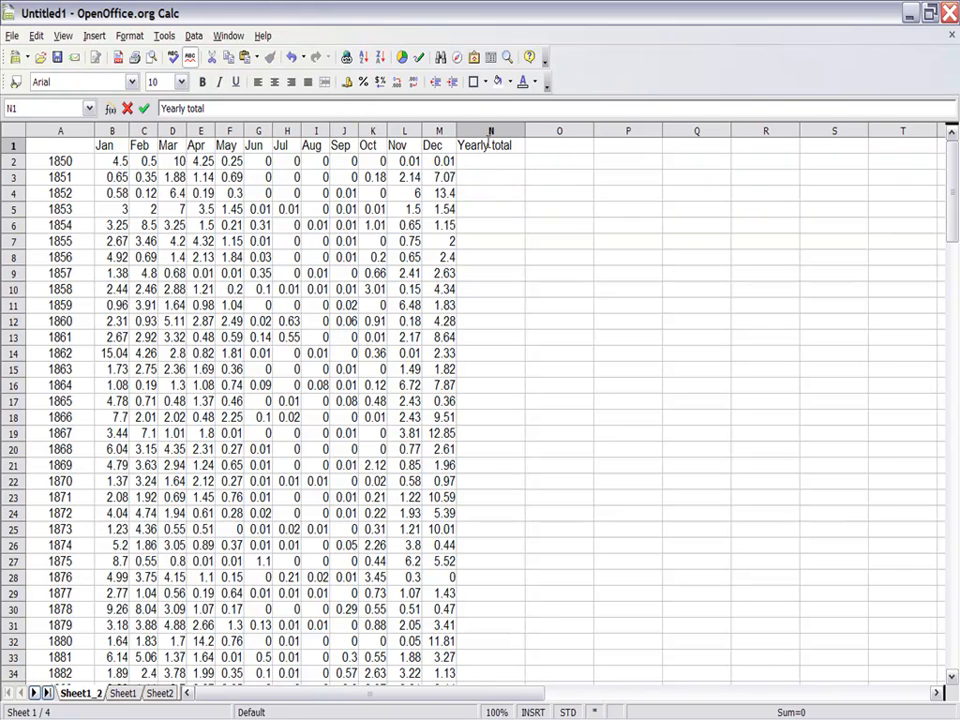
Step: Enter the formula =SUM(B2:M2) in cell N2 to total the 1850 precipitation, excluding the year column
click(490, 164)
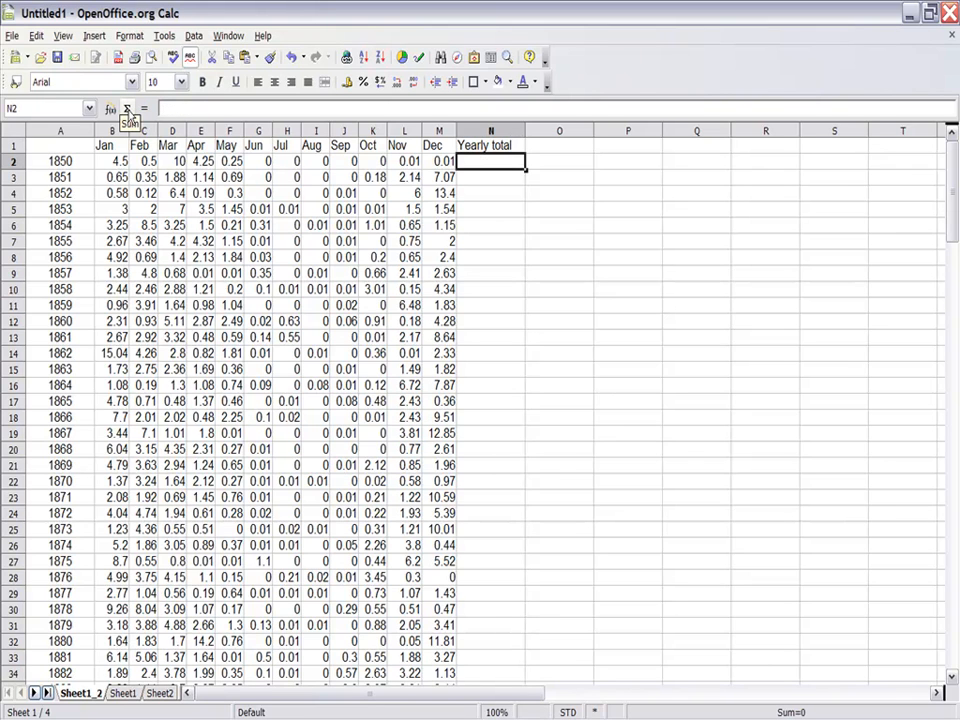
click(127, 109)
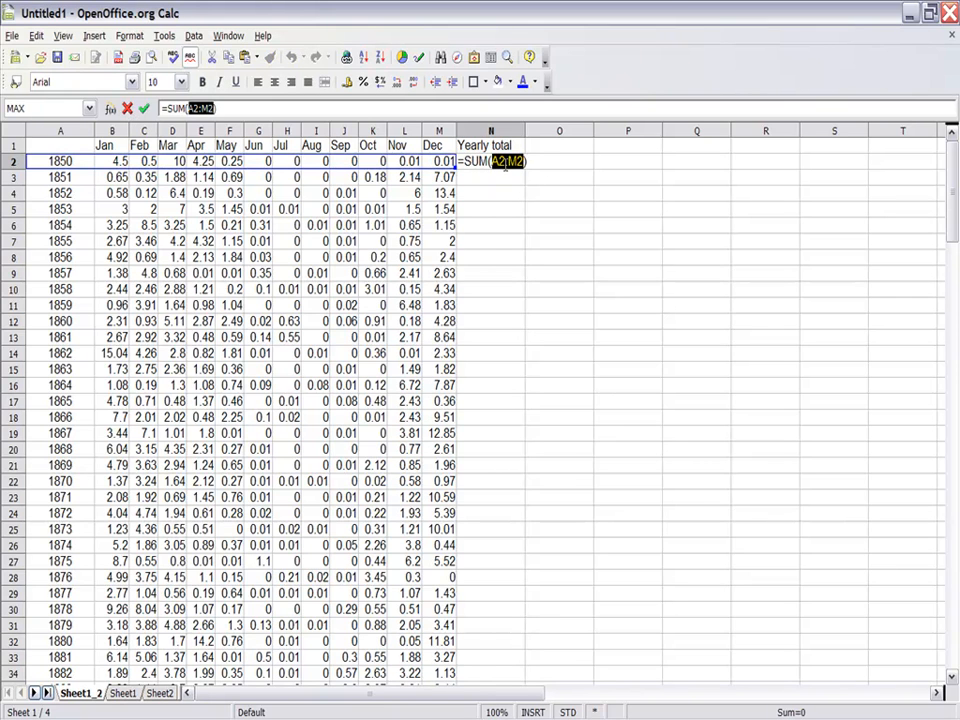
click(497, 162)
key(BackSpace)
text(b)
key(Return)
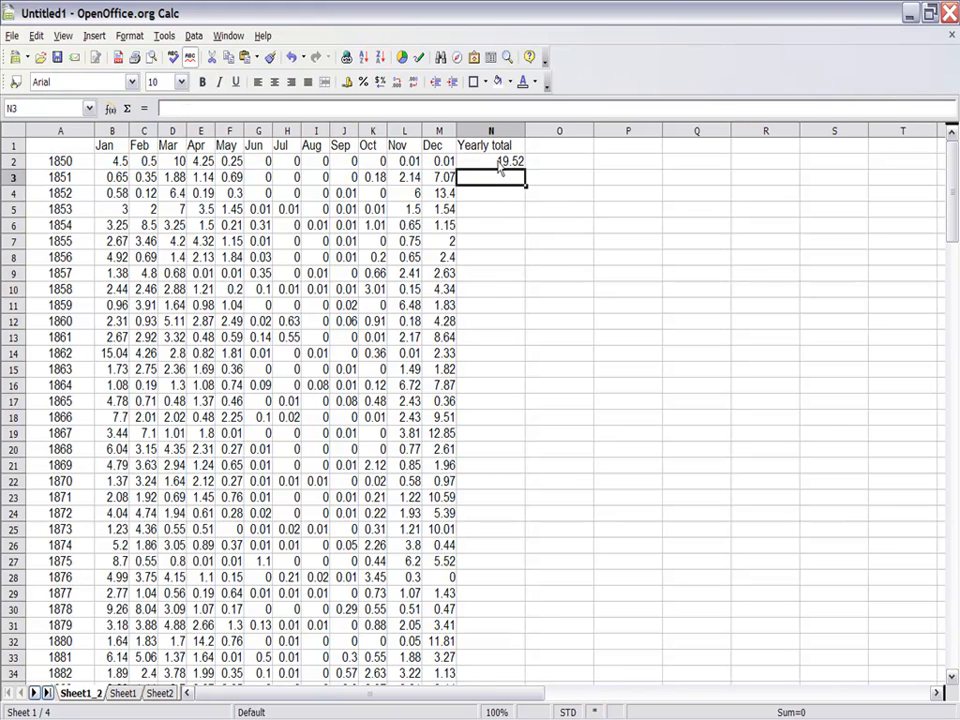
Step: Fill the yearly total formula from N2 down to N138, the row for 1986
click(497, 163)
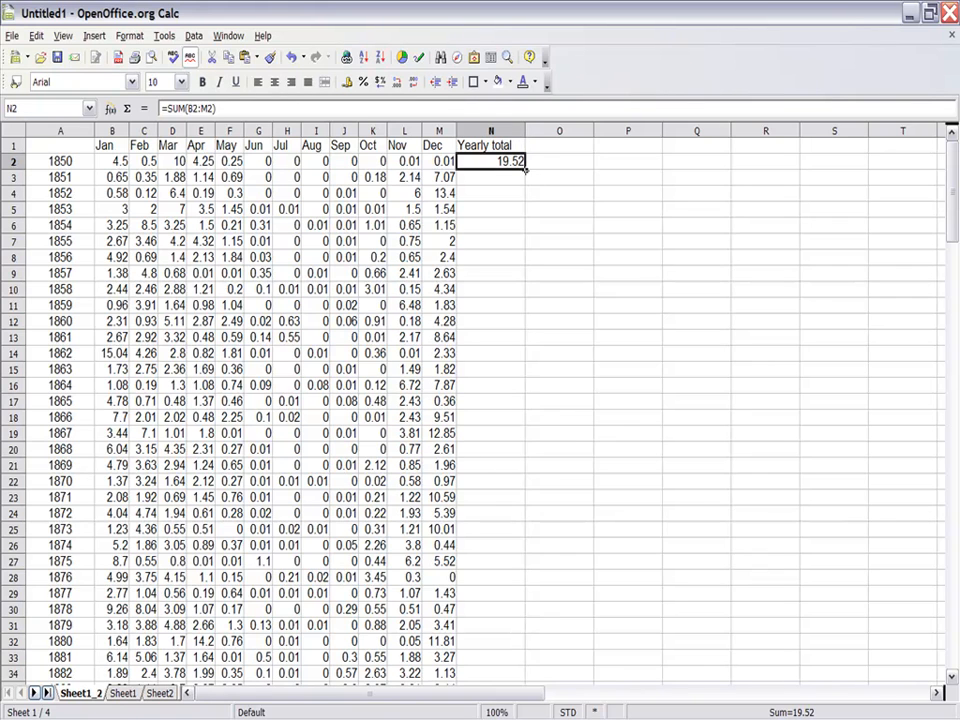
drag(525, 170, 525, 688)
drag(525, 688, 523, 536)
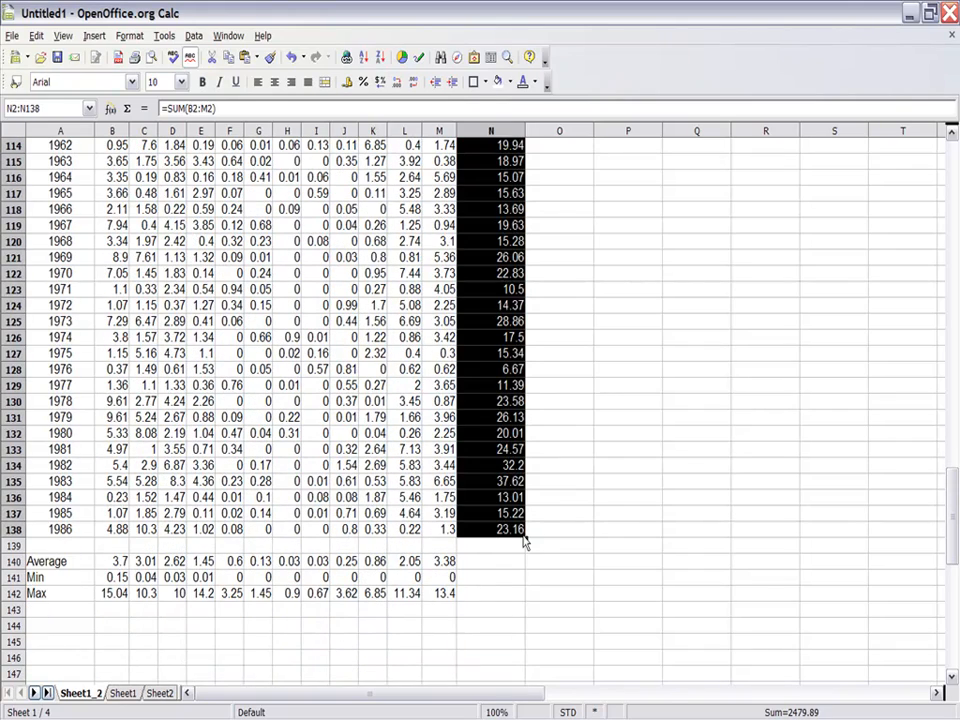
click(488, 568)
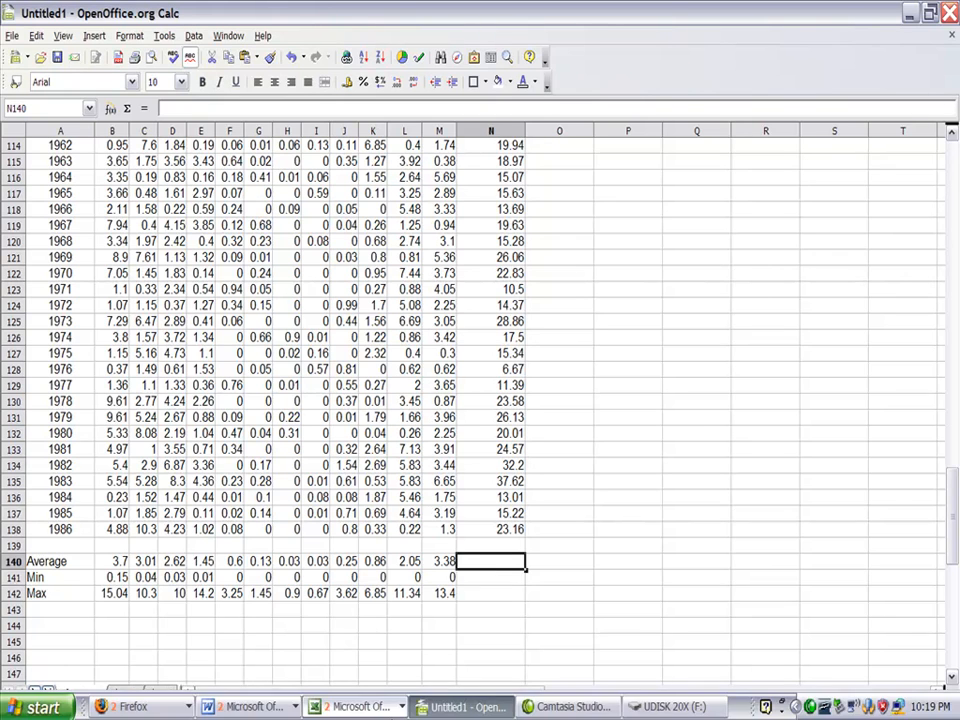
Step: Switch to the Word document excel_assign3 and read the remaining instructions, including the one on freezing the top rows
click(250, 707)
click(276, 658)
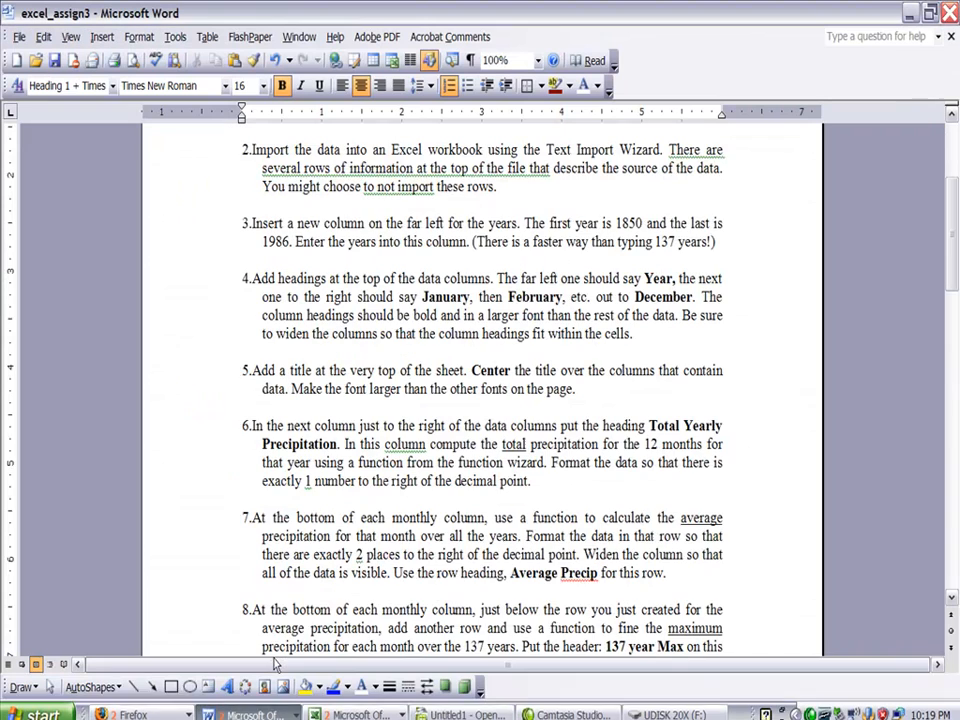
scroll(268, 612, down, 3)
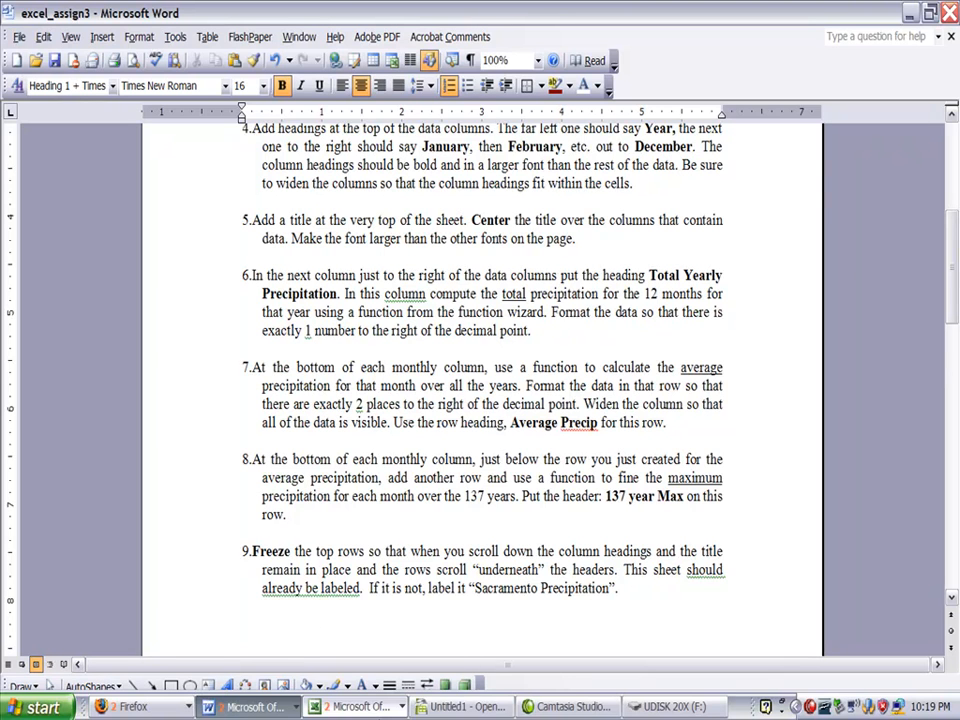
Step: Return to the Calc spreadsheet and freeze the heading row above row 2, checking it while moving through the data
click(462, 706)
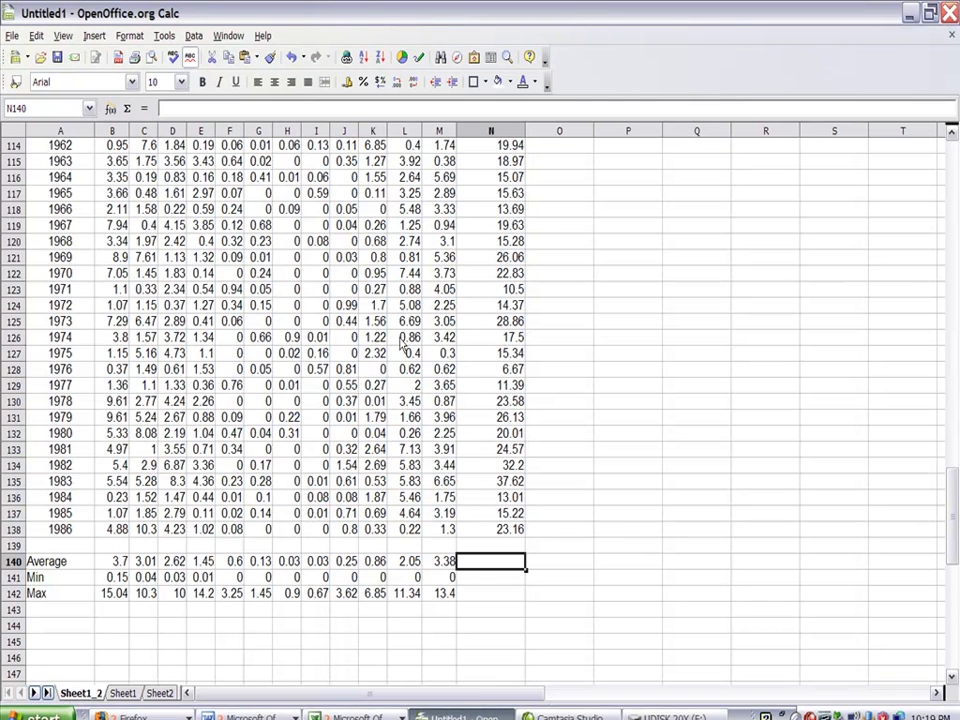
click(953, 160)
click(953, 160)
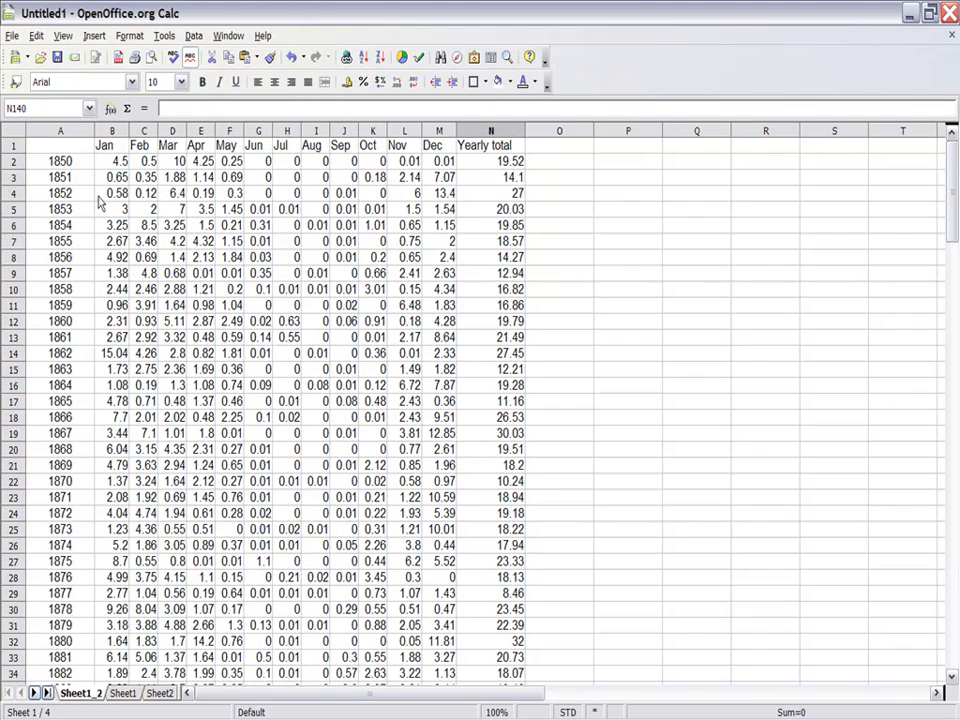
click(12, 161)
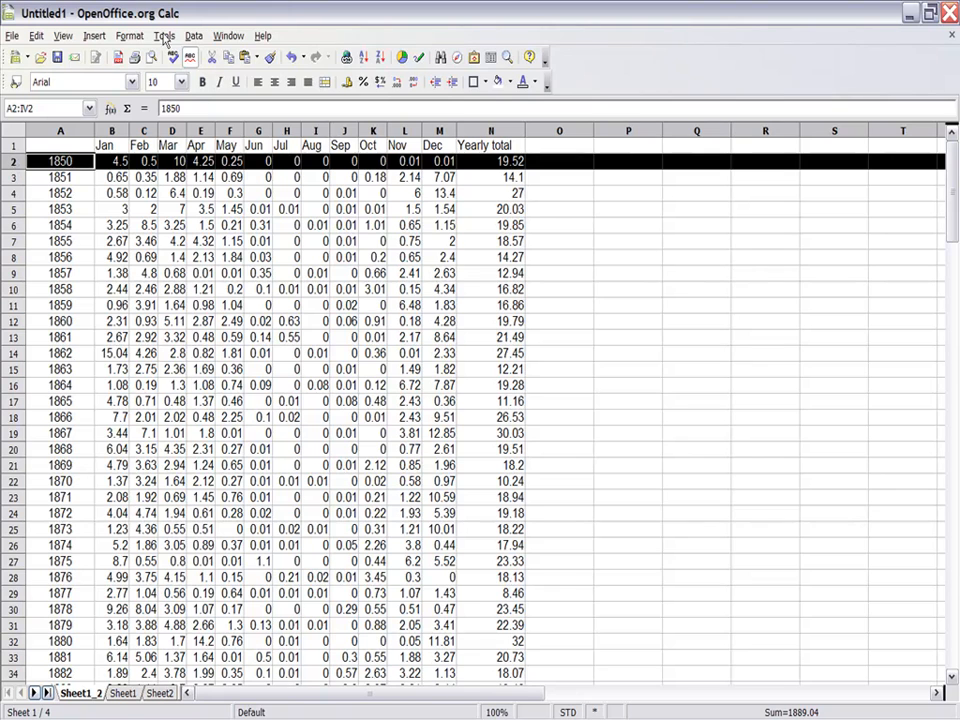
click(227, 36)
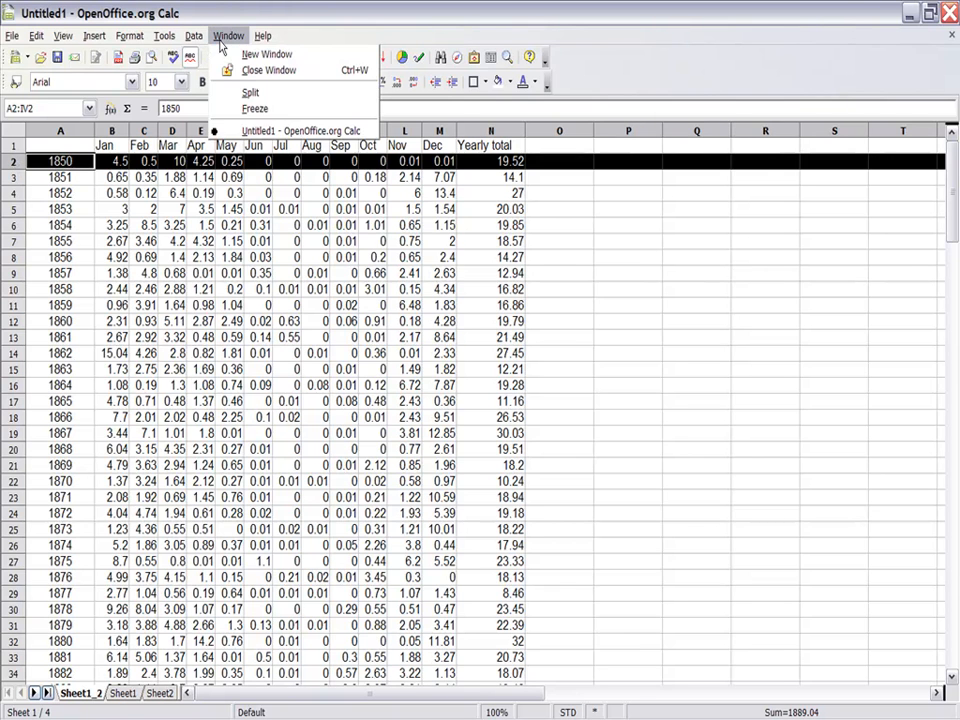
click(246, 107)
scroll(248, 250, down, 6)
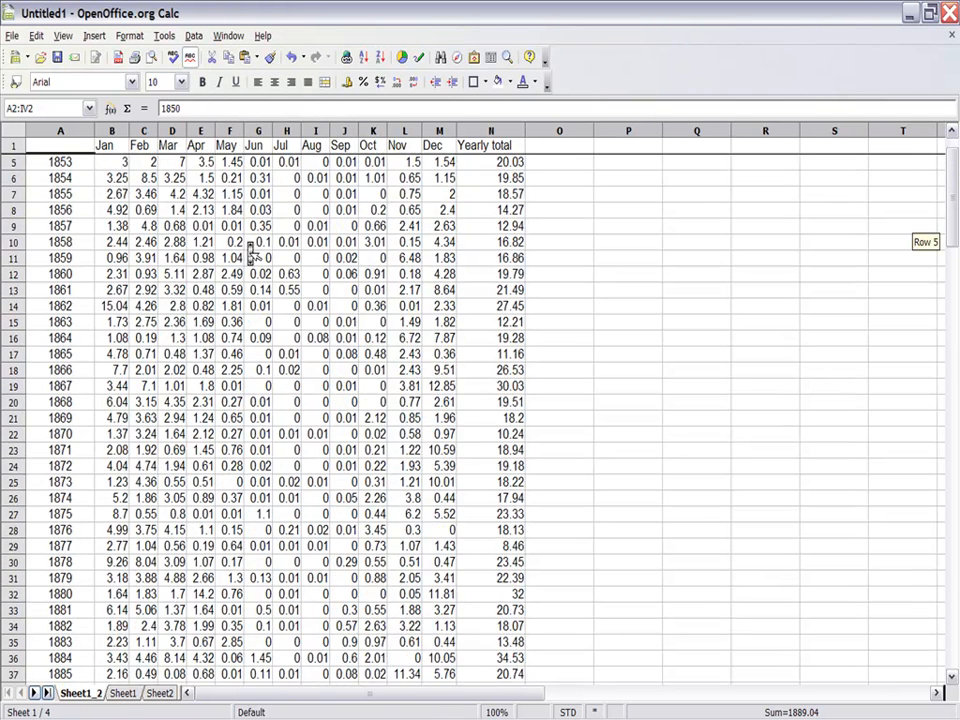
Step: Check the Freeze setting above row 2 and examine the heading row against the data from 1850 down to 1986
scroll(248, 250, up, 6)
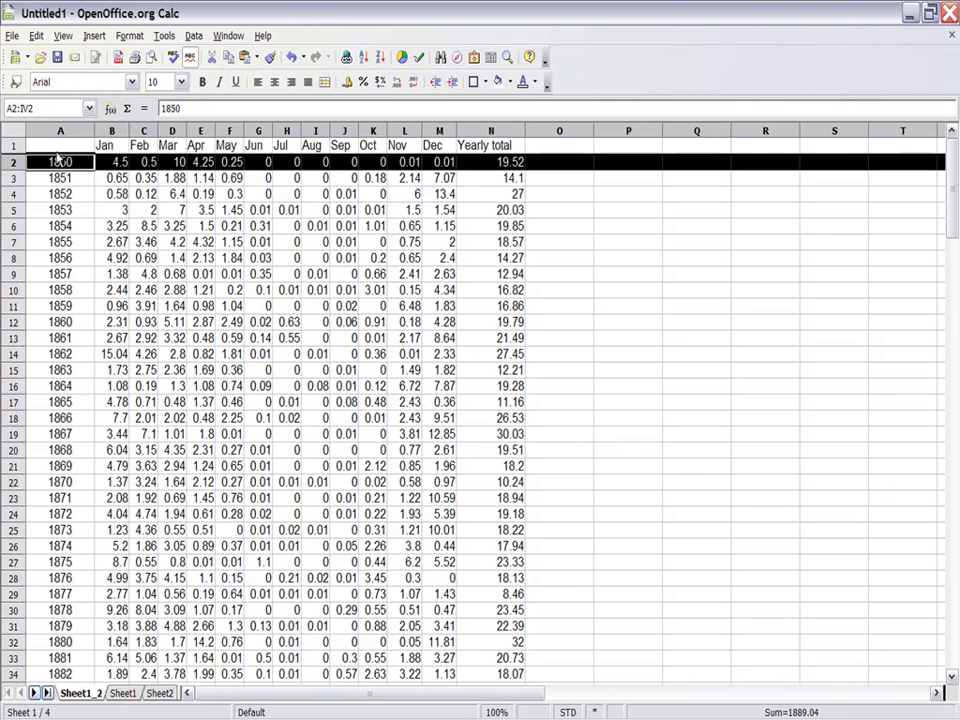
click(111, 131)
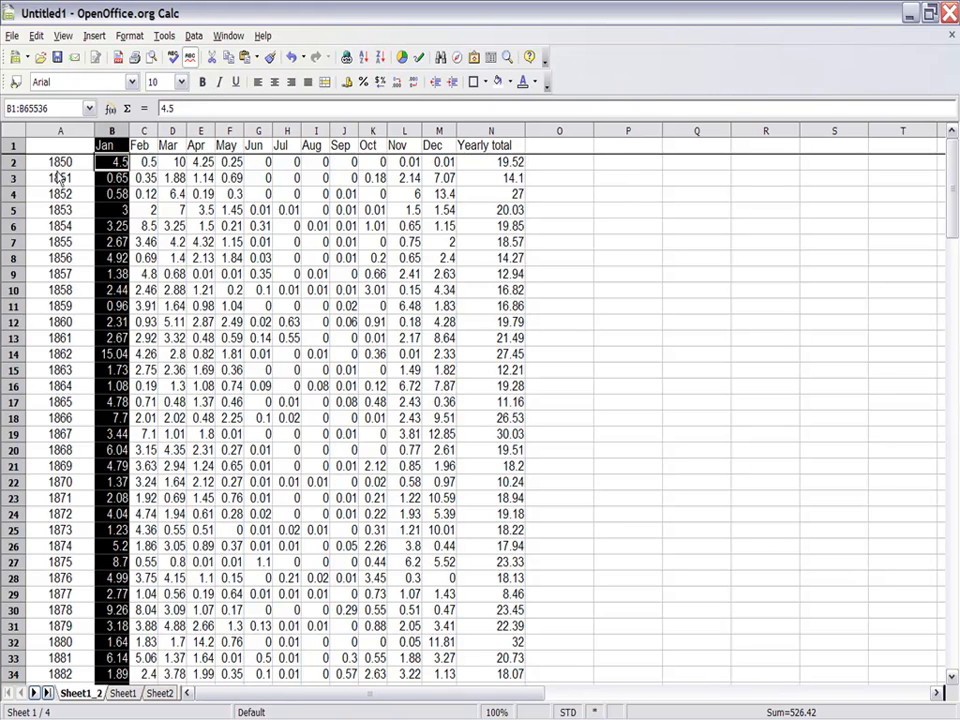
click(13, 161)
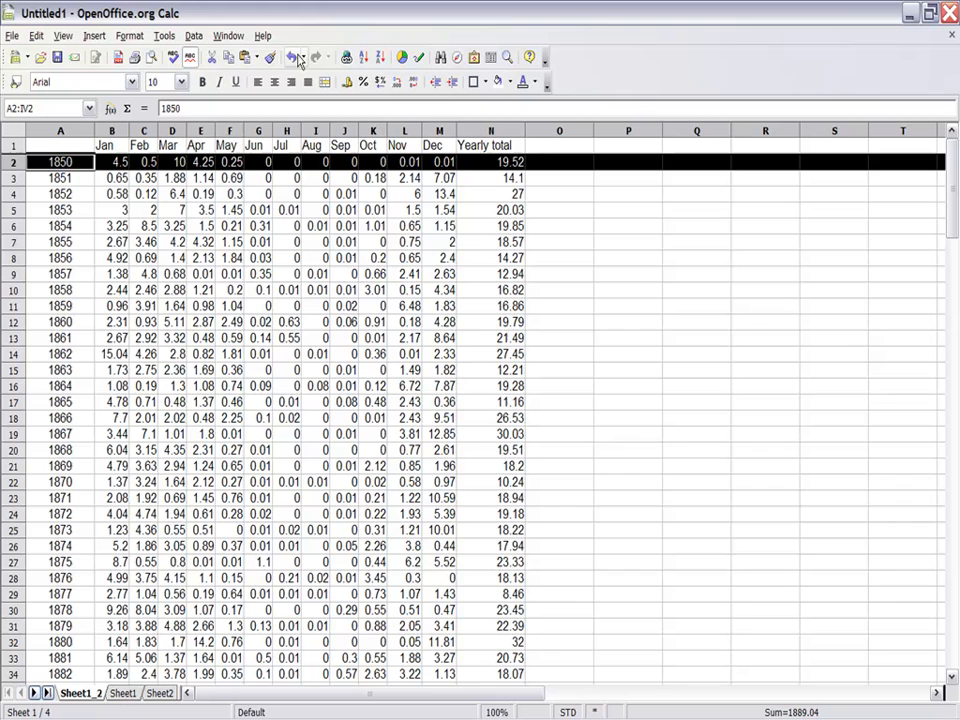
click(229, 37)
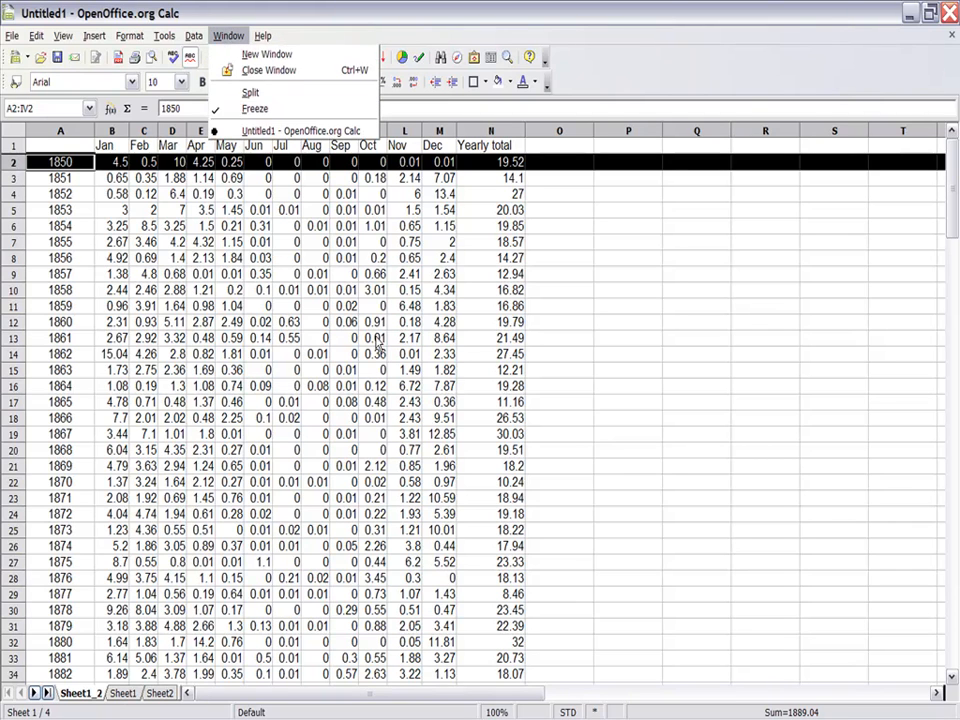
click(372, 246)
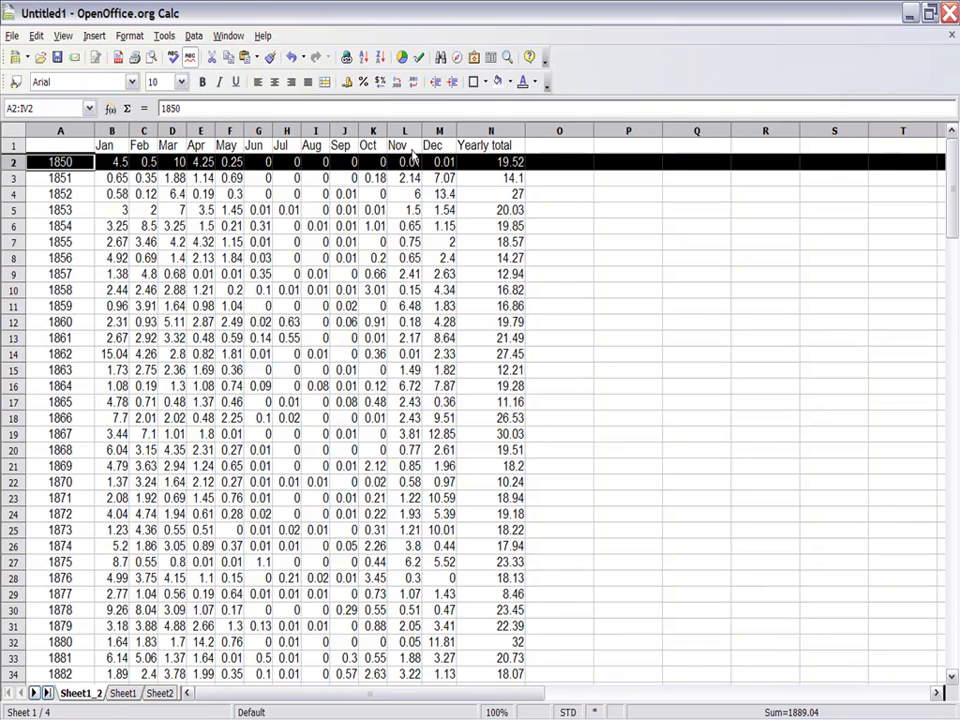
click(599, 276)
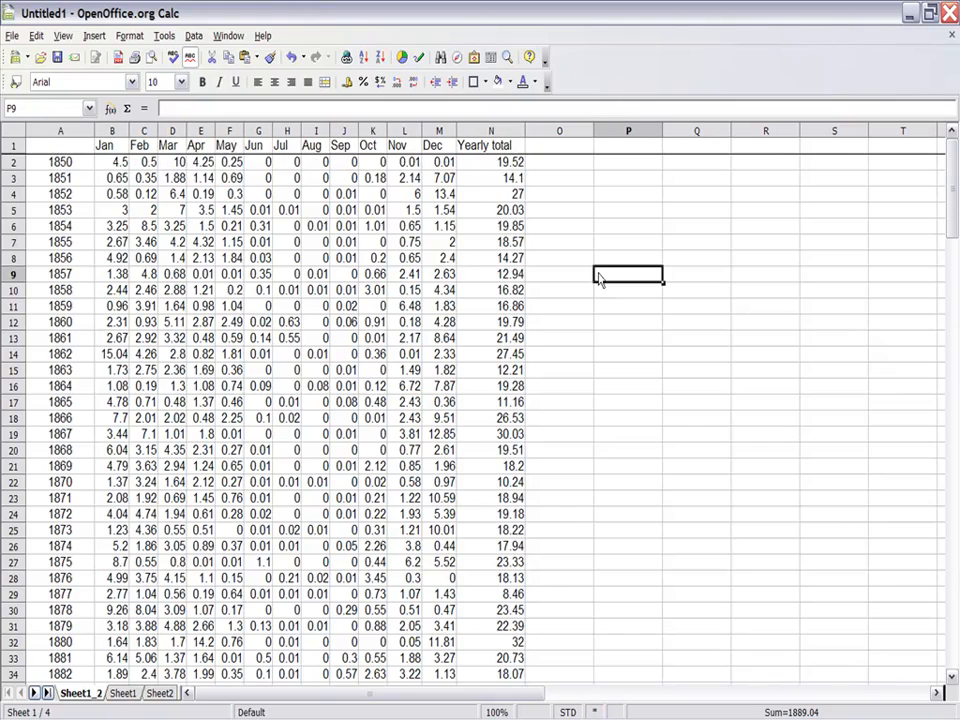
scroll(599, 276, down, 20)
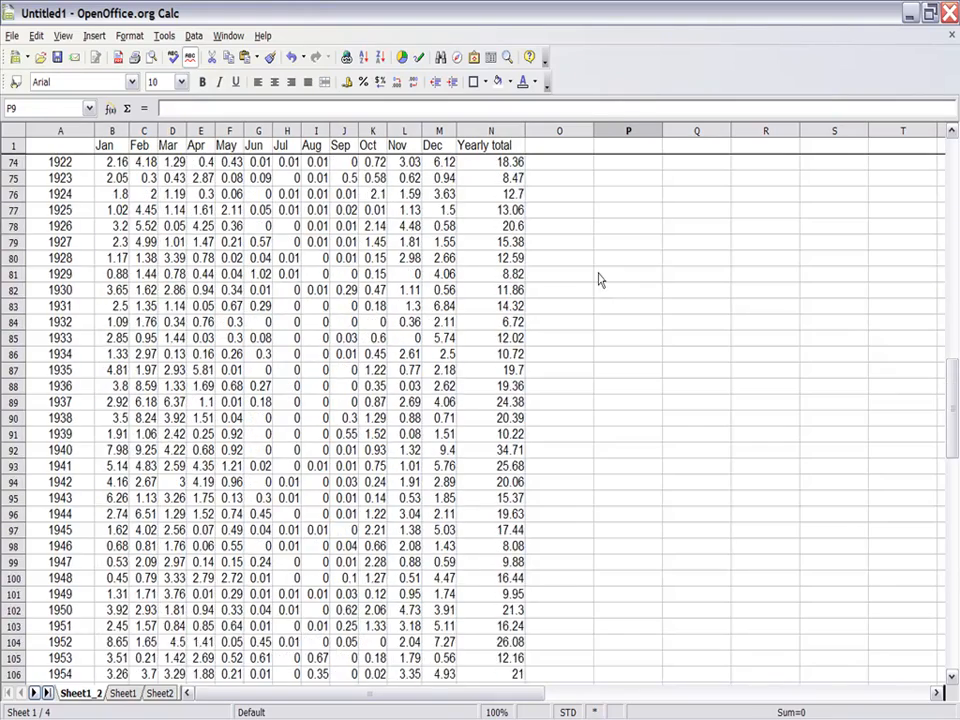
scroll(602, 279, down, 11)
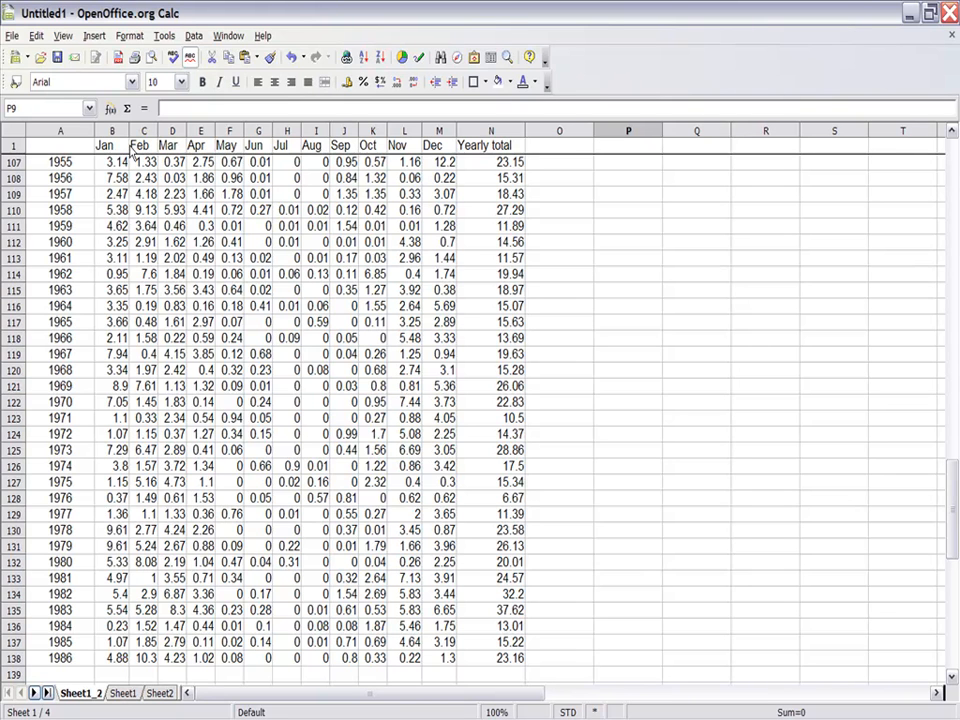
click(954, 150)
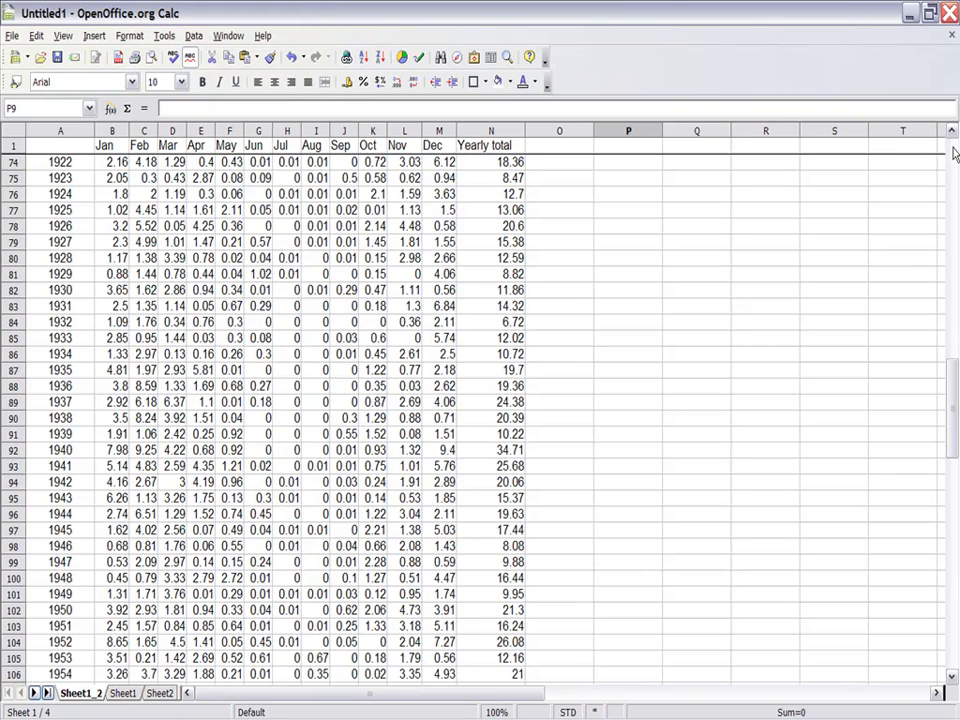
click(954, 153)
click(954, 153)
click(954, 153)
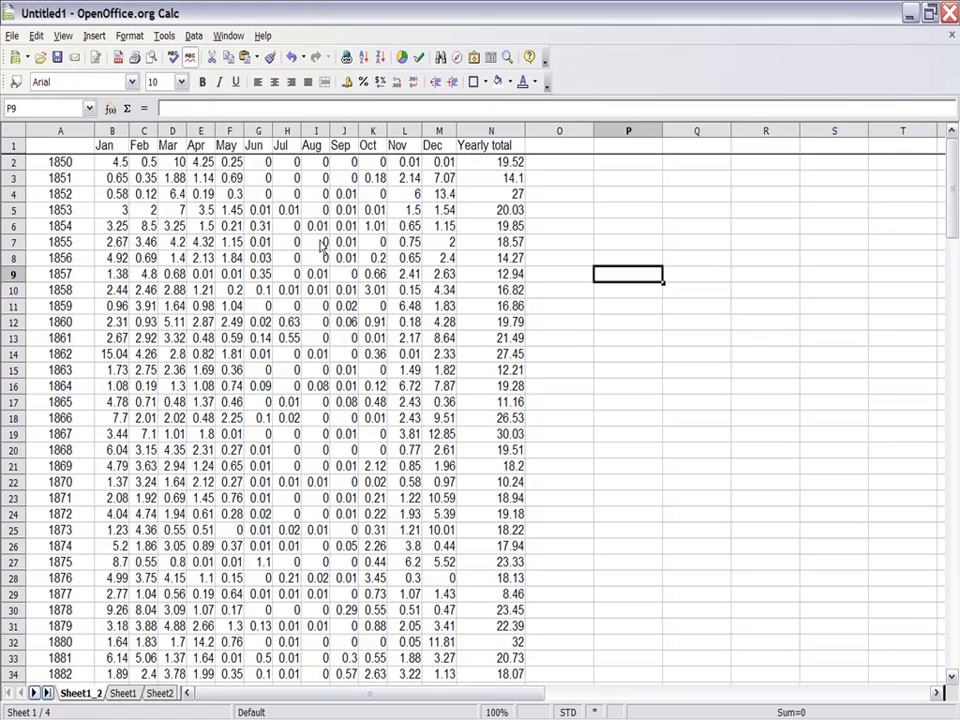
Step: Rename the precipitation data sheet Sheet1_2 as "sacramento precip"
click(478, 503)
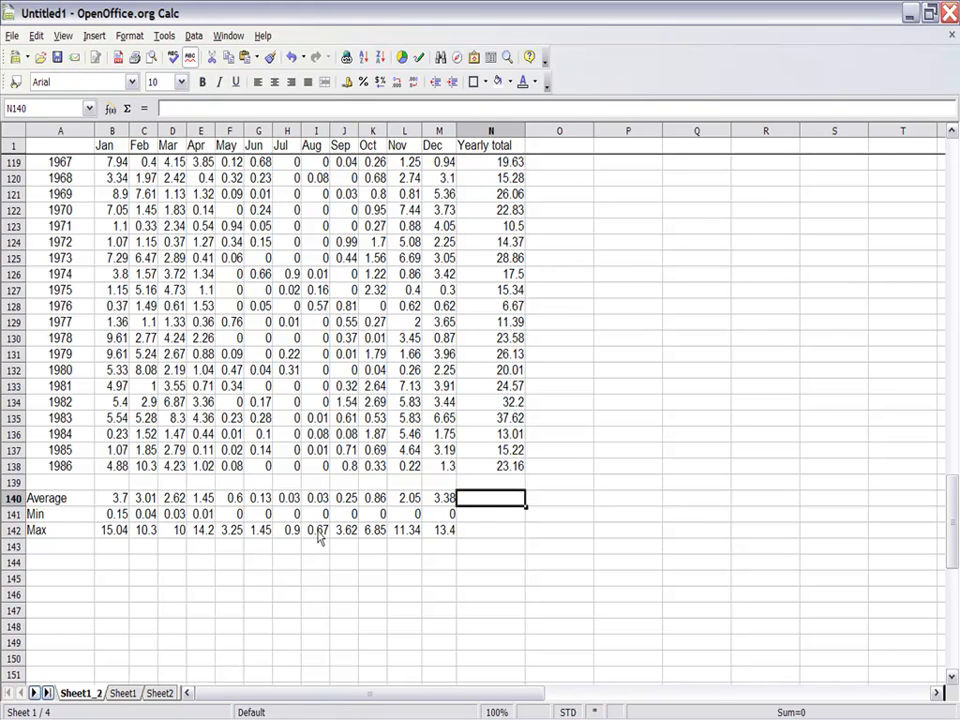
right_click(86, 699)
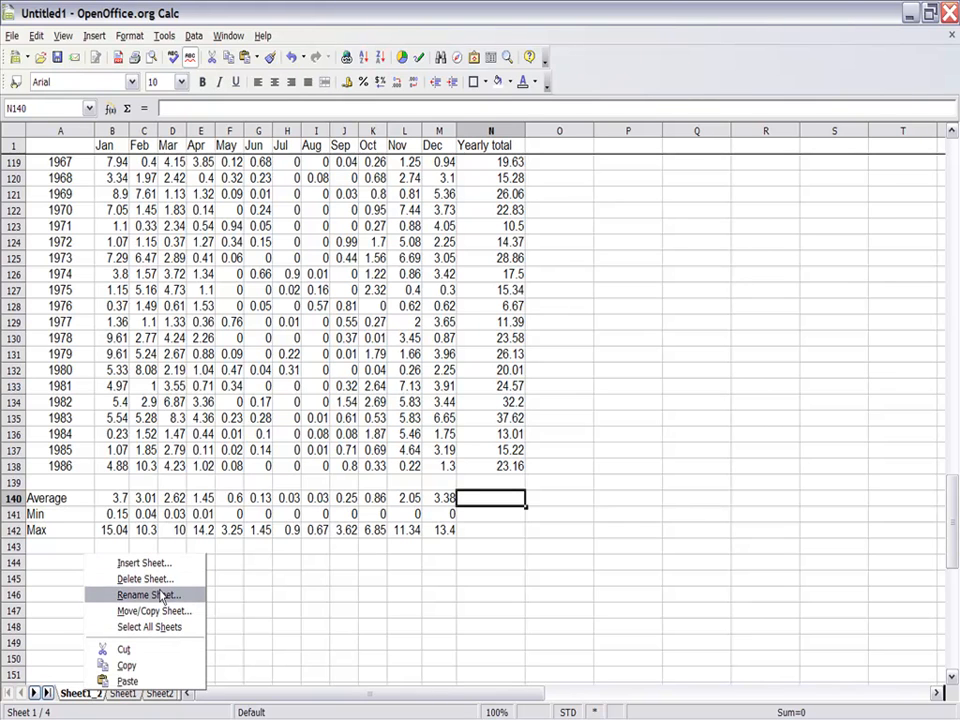
click(148, 595)
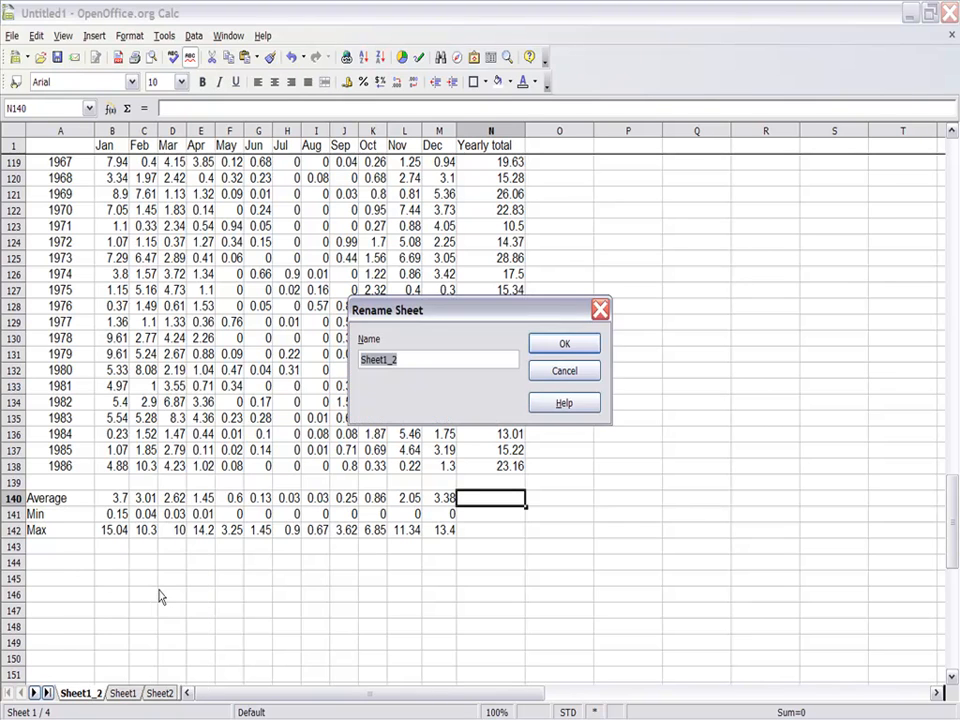
text(sacramento precip)
click(540, 345)
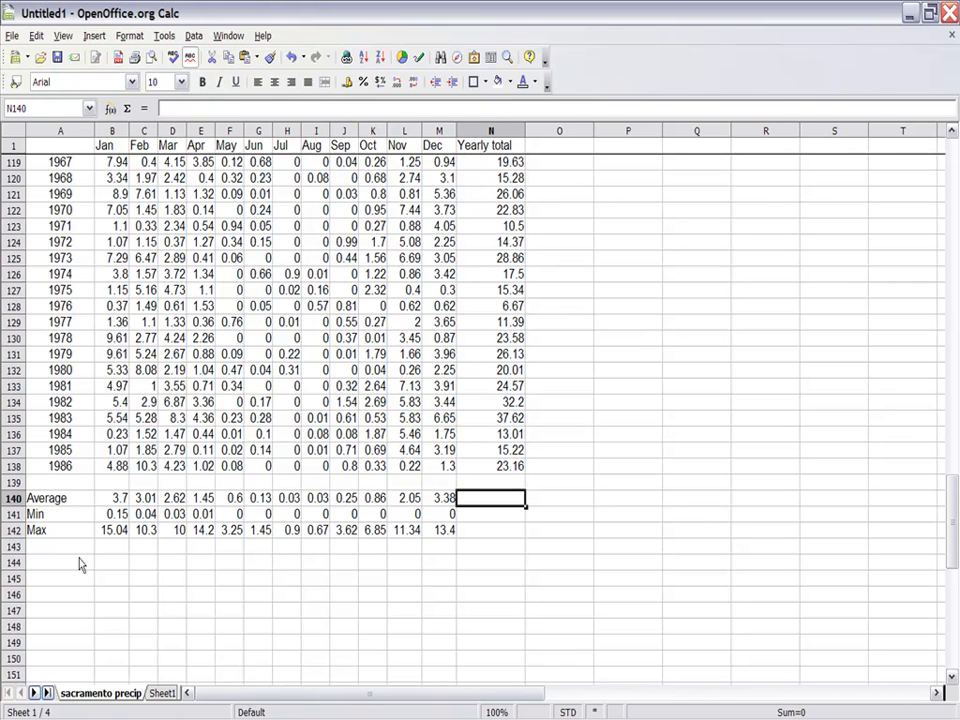
Step: Switch to the Word document excel_assign3 and read step 10 on creating the Monthly Average worksheet and filling its first two rows
click(233, 707)
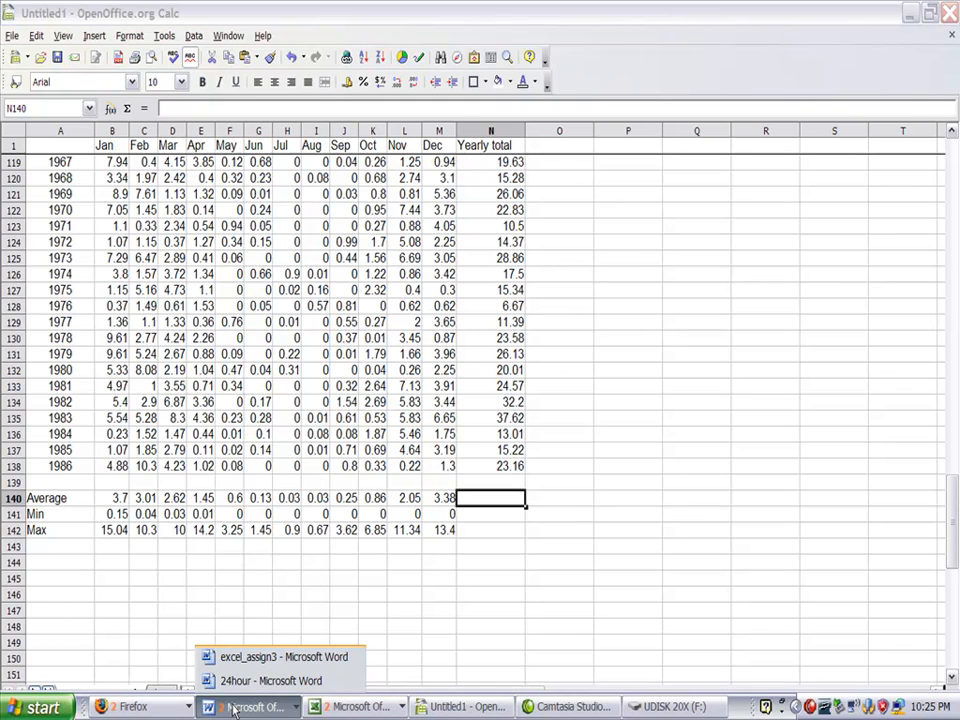
click(212, 657)
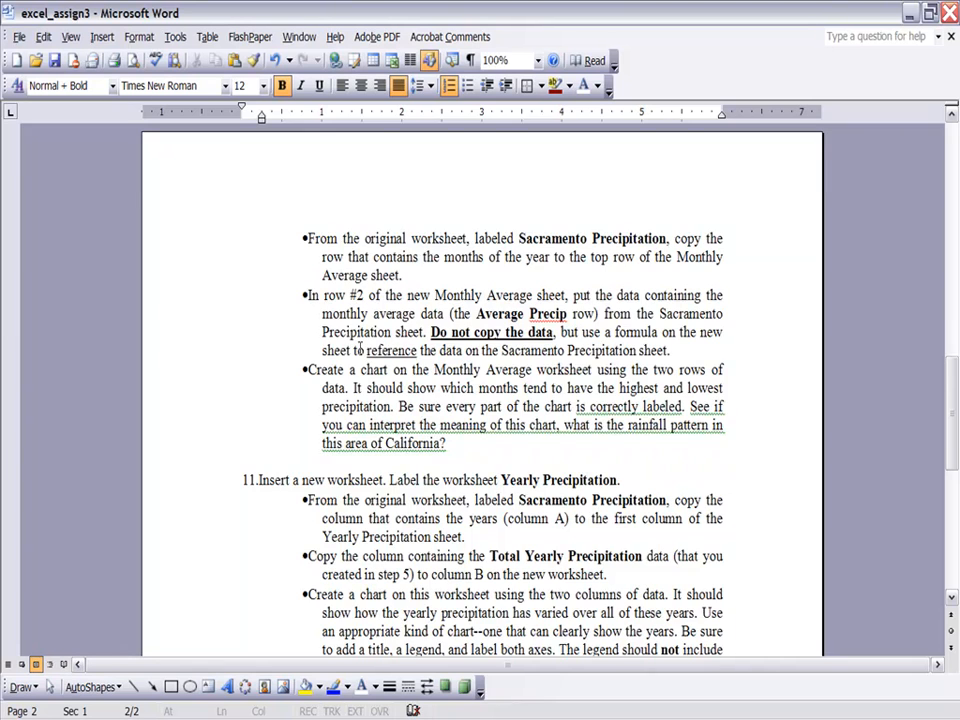
scroll(360, 352, up, 4)
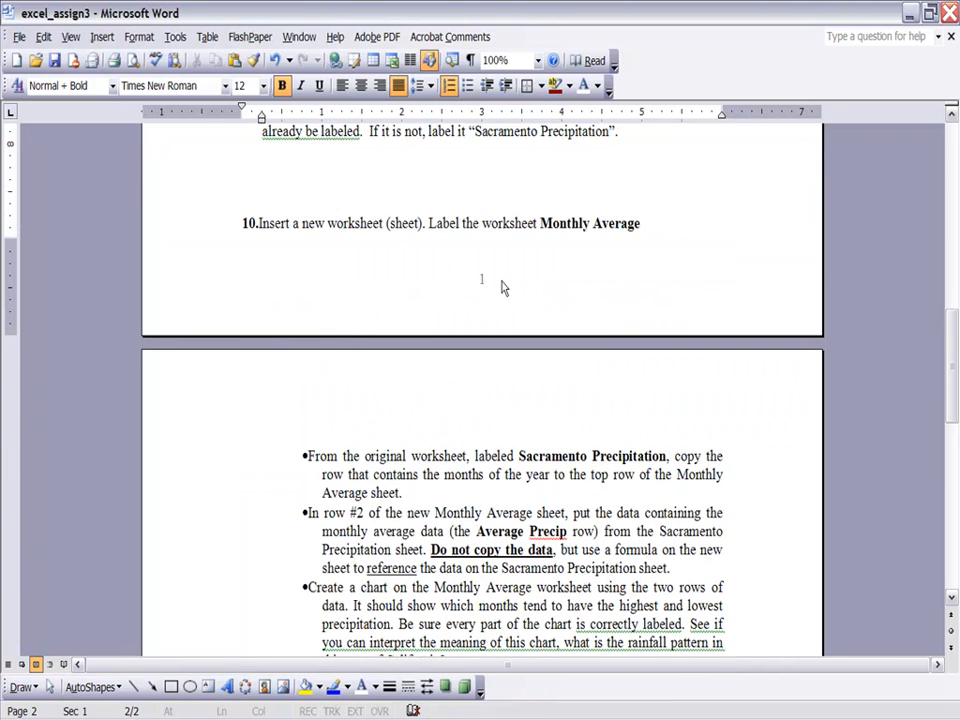
scroll(504, 288, down, 2)
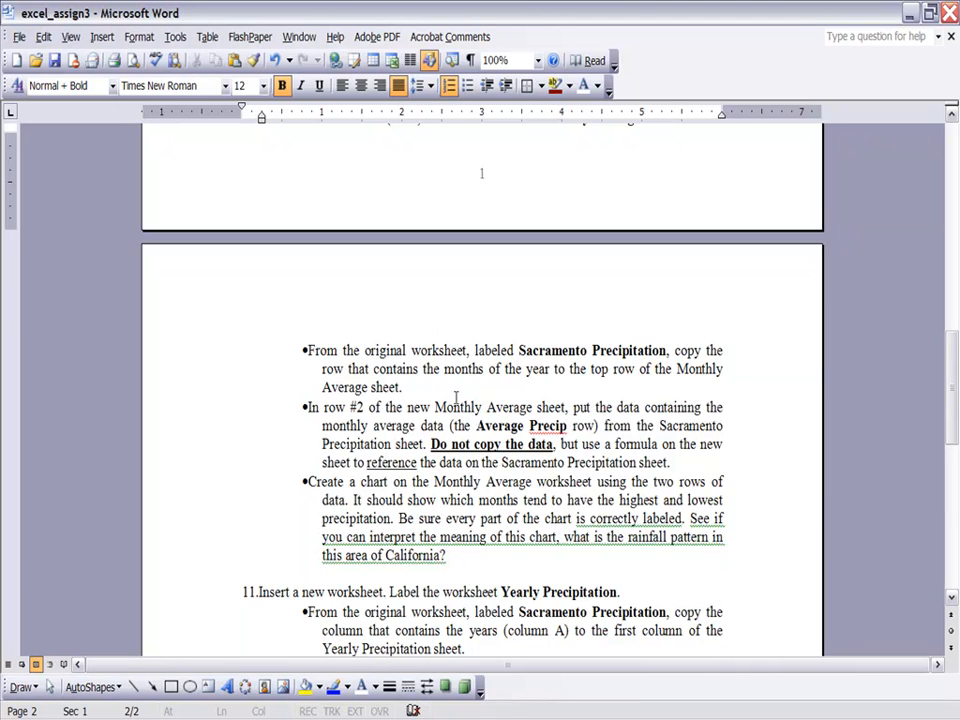
mouse_move(214, 710)
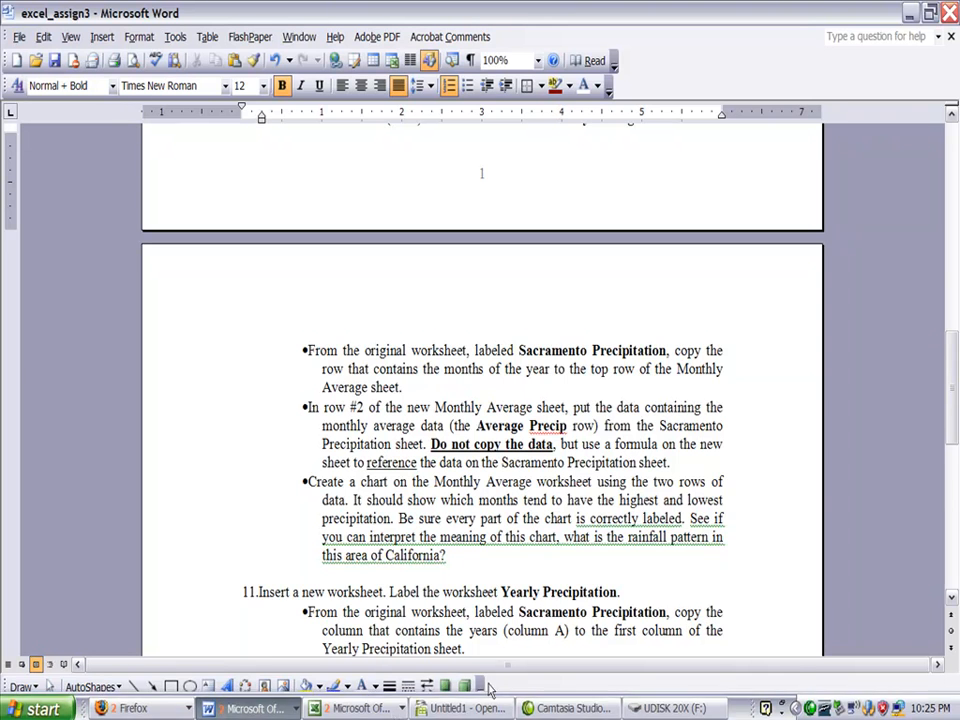
Step: Return to the Calc spreadsheet and rename the empty Sheet1 as "monthly average"
click(460, 706)
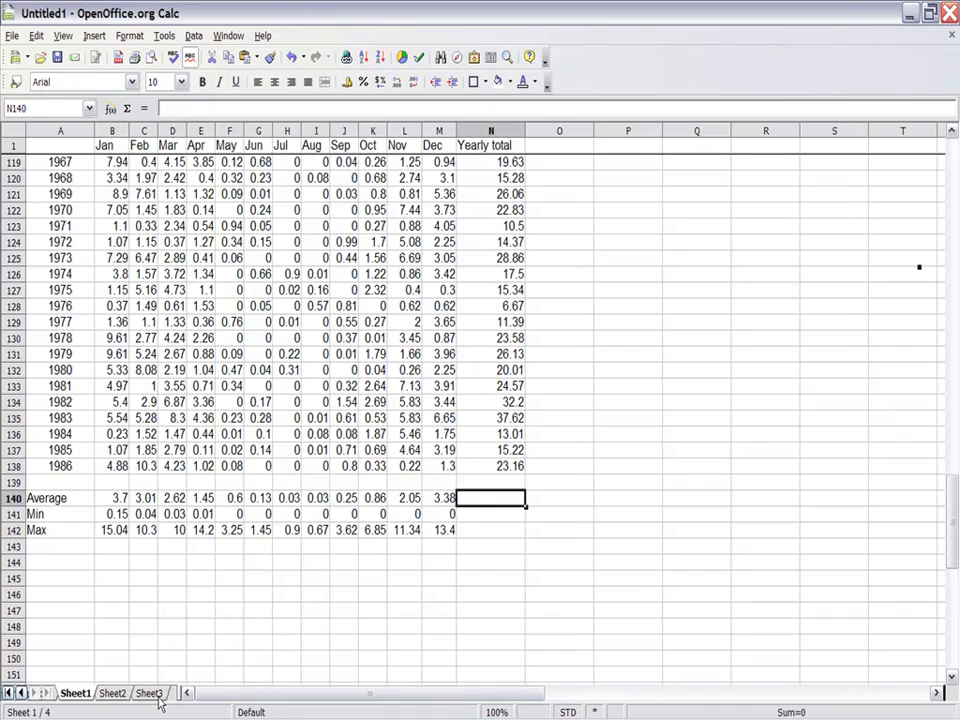
click(161, 694)
right_click(88, 700)
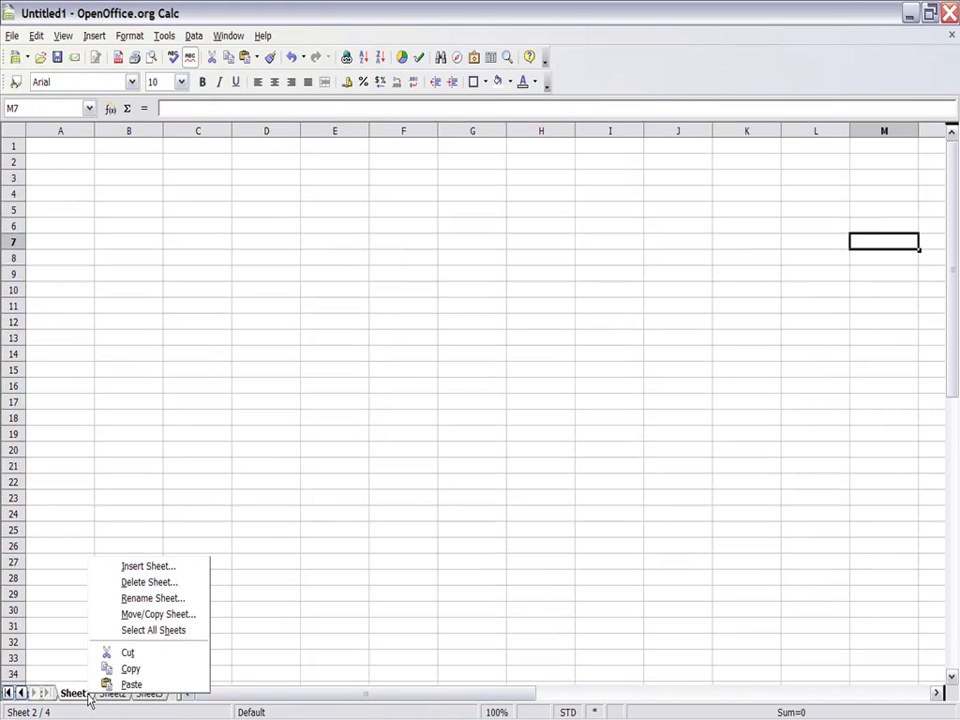
click(155, 598)
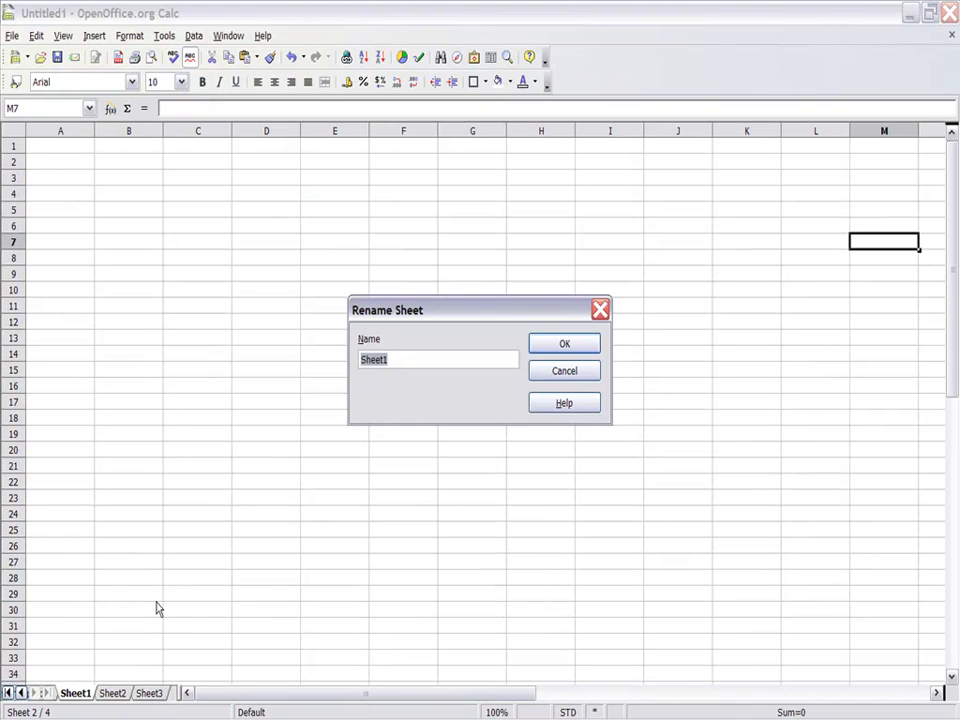
text(mont)
key(BackSpace)
key(BackSpace)
key(BackSpace)
key(BackSpace)
key(BackSpace)
click(579, 349)
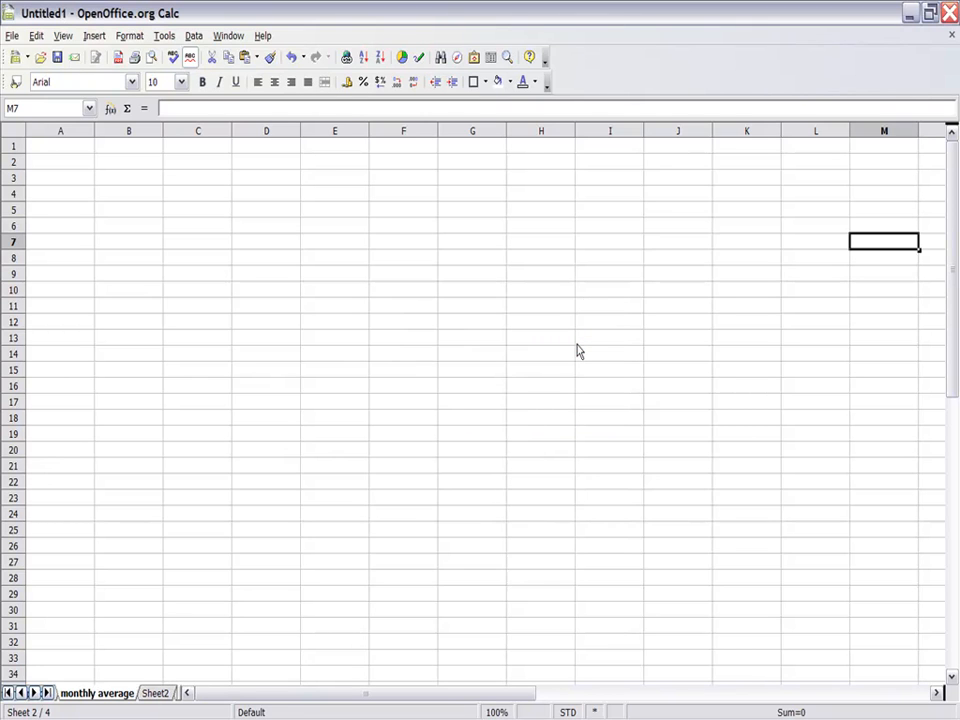
Step: Copy the month headings Jan to Dec from B1:M1 of the sacramento precip sheet into row 1 of the monthly average sheet, starting at A1
click(13, 146)
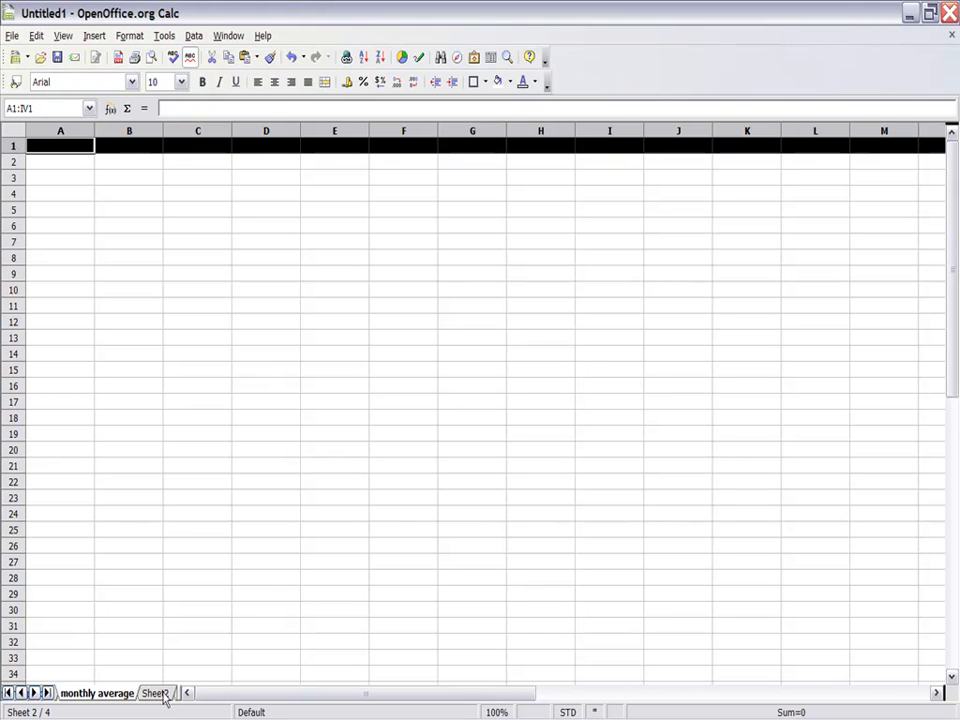
click(21, 692)
click(100, 693)
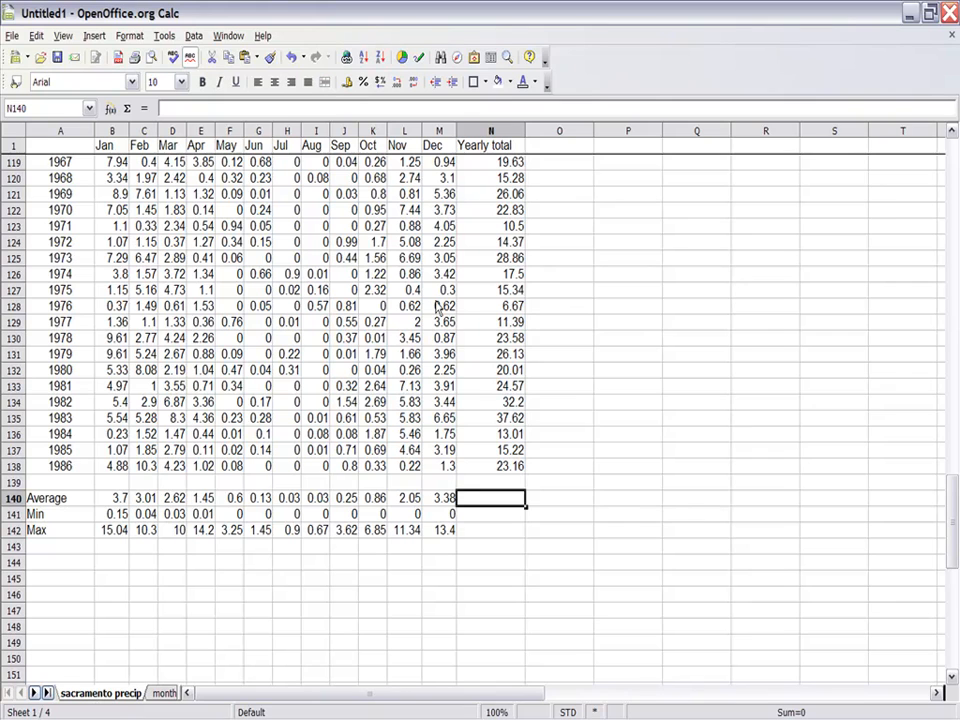
drag(445, 146, 100, 155)
key(ctrl+c)
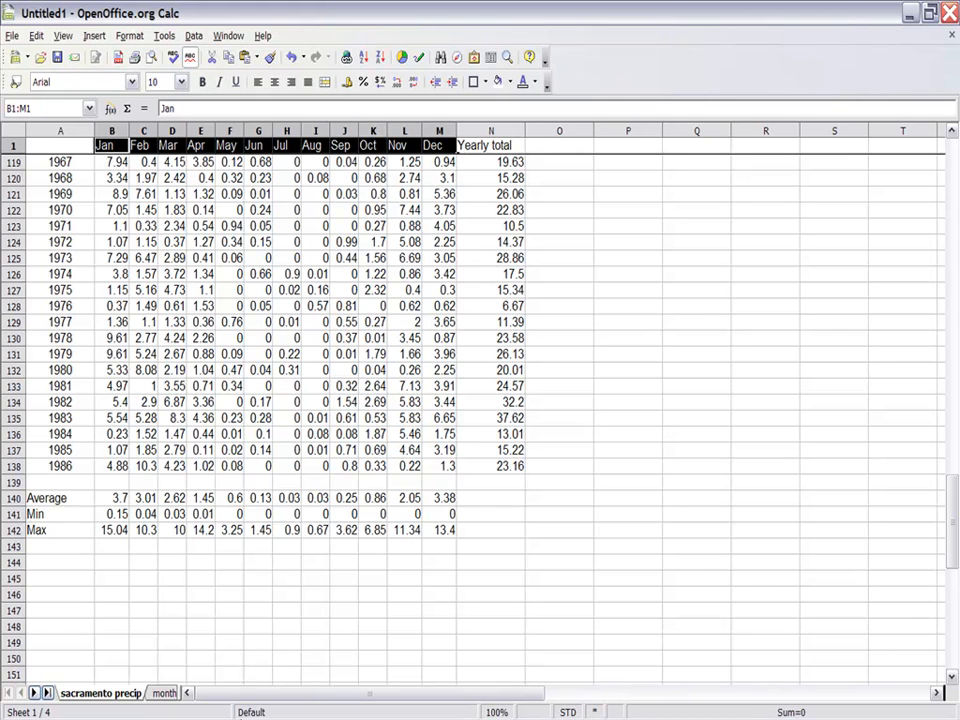
mouse_move(390, 712)
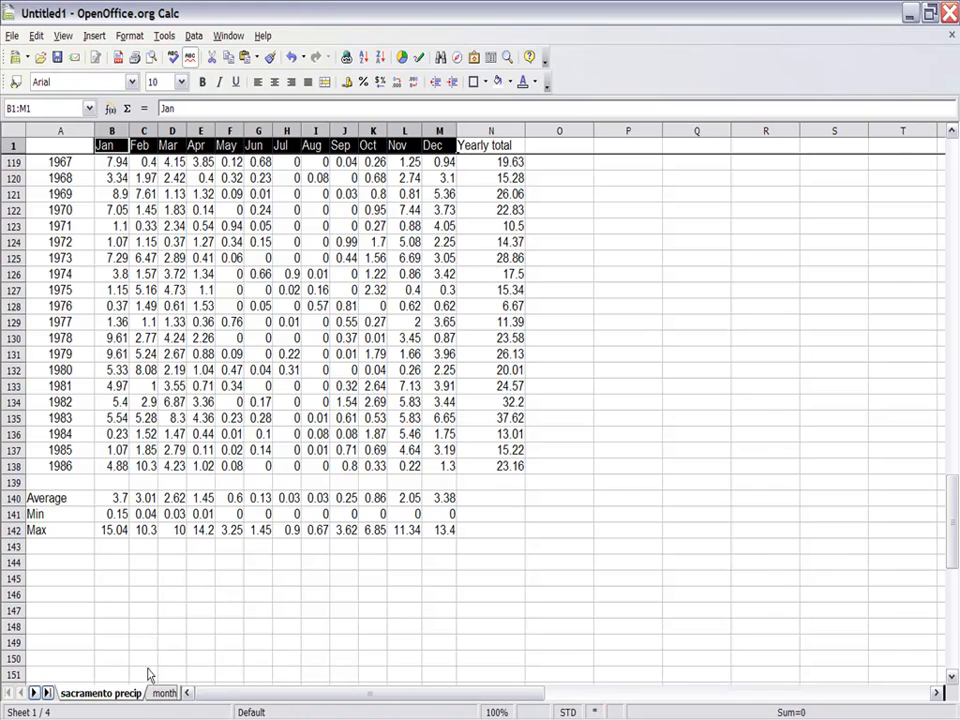
click(162, 693)
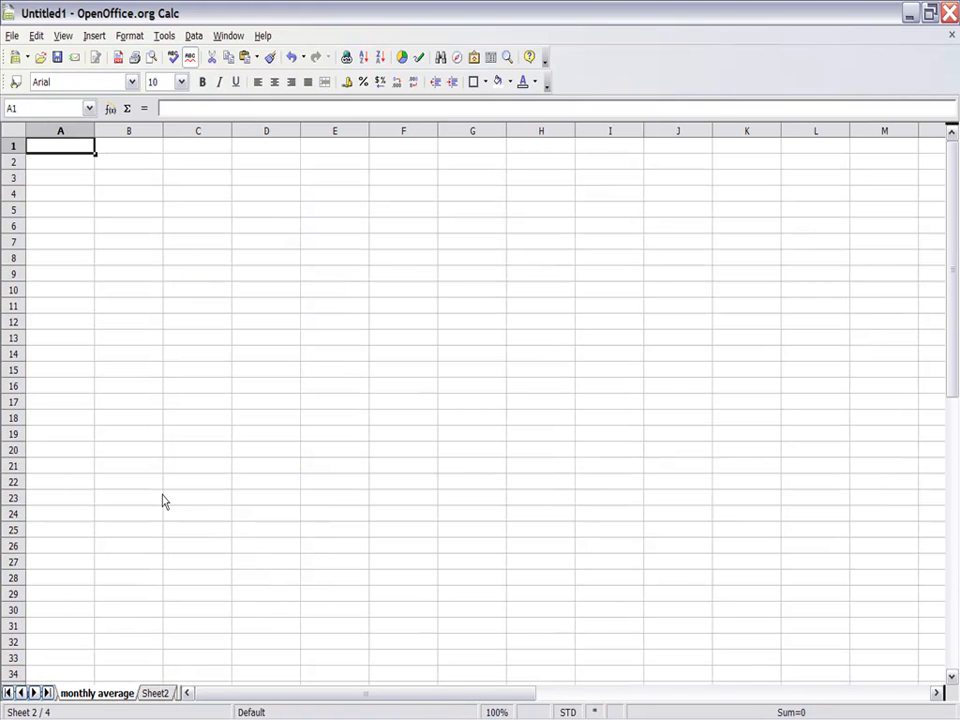
key(ctrl+v)
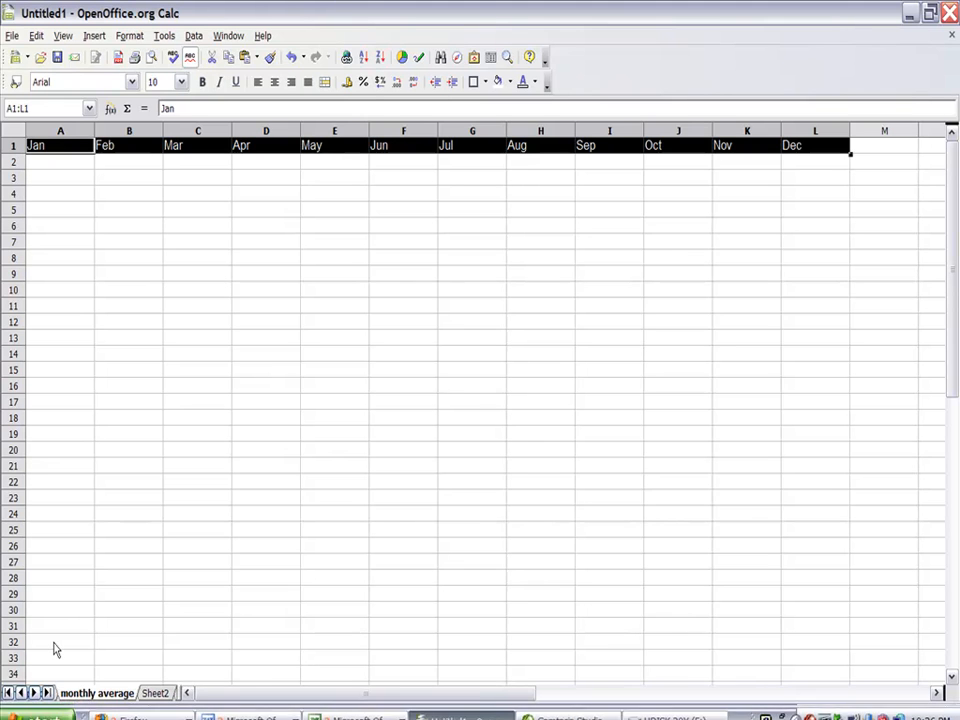
Step: Go back to the sacramento precip sheet, and reread the Word instruction on referencing the average data in row 2 by formula
click(20, 692)
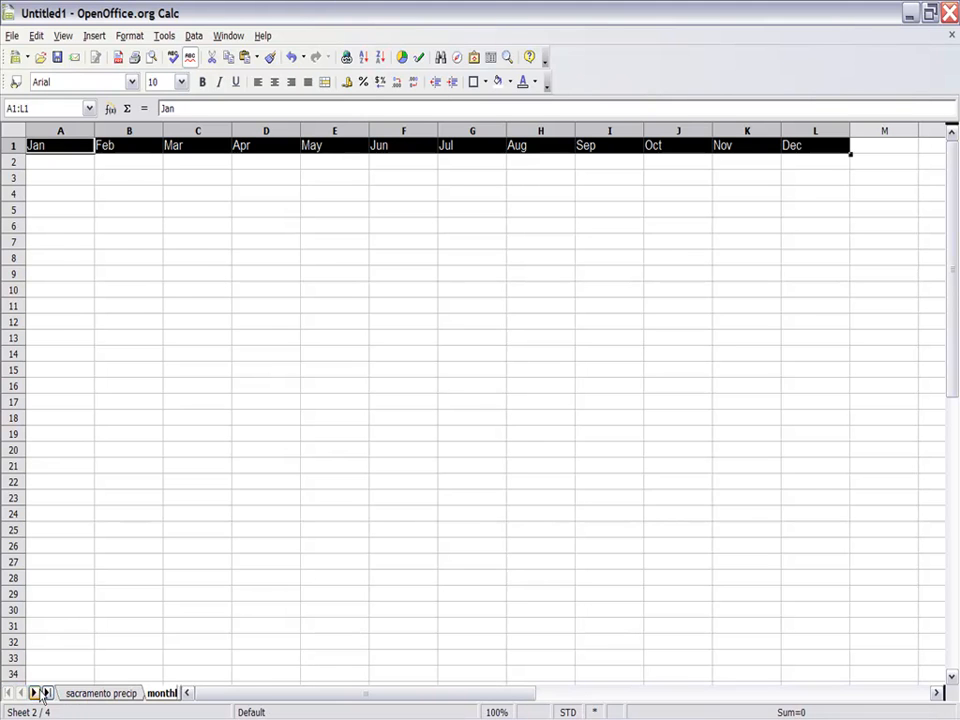
click(98, 693)
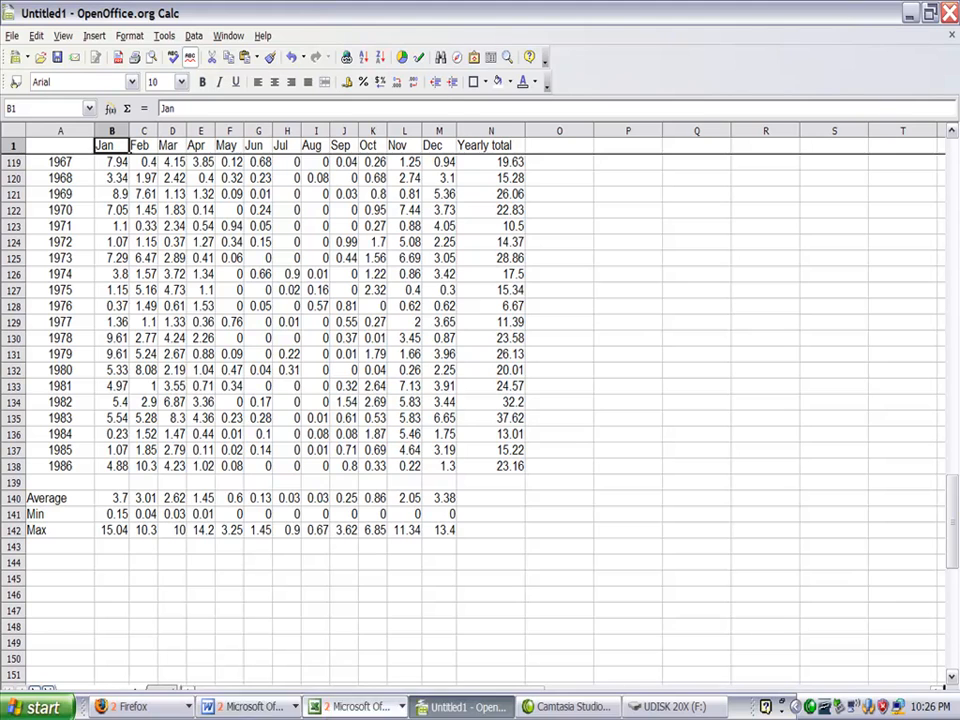
click(230, 708)
click(255, 658)
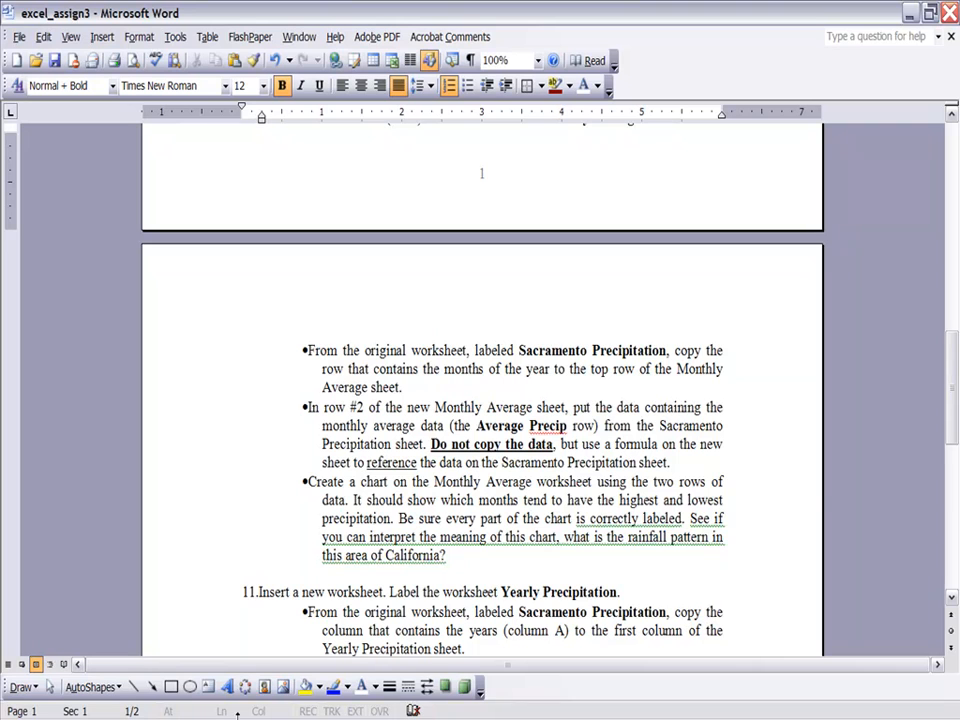
mouse_move(270, 717)
Step: Return to Calc and paste the averages B140:M140 of sacramento precip as links into row 2 of monthly average, starting at A2
click(465, 706)
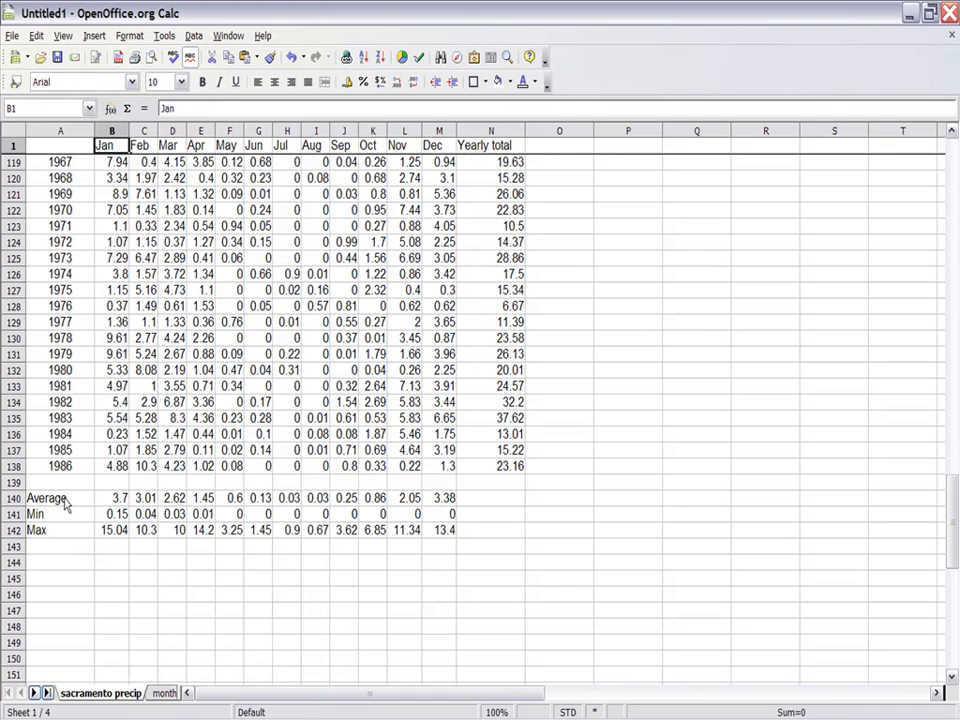
drag(110, 498, 450, 505)
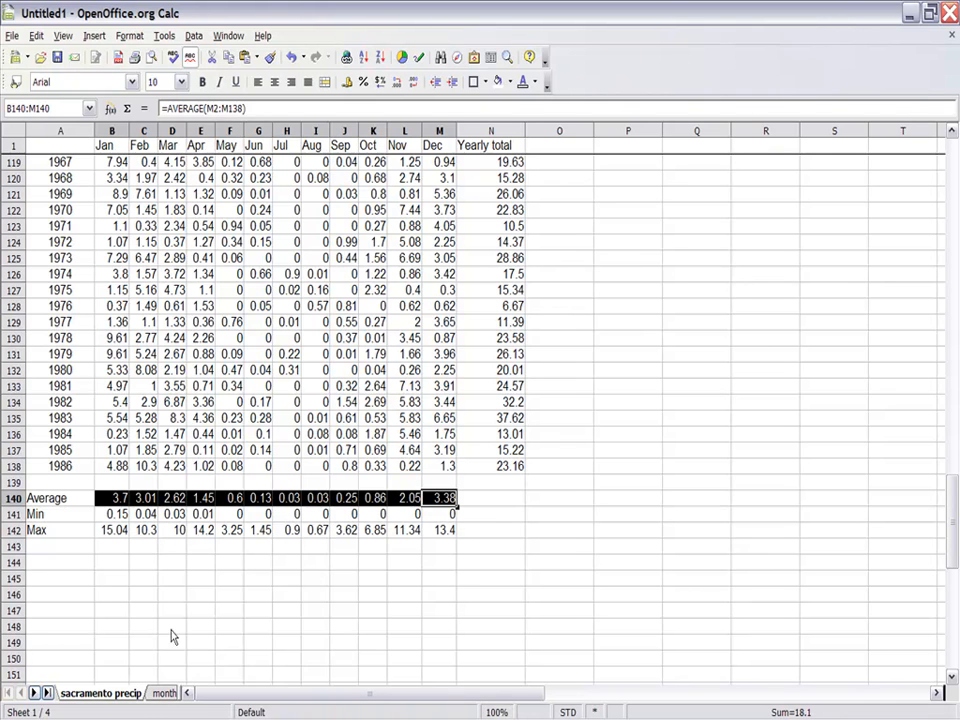
click(163, 694)
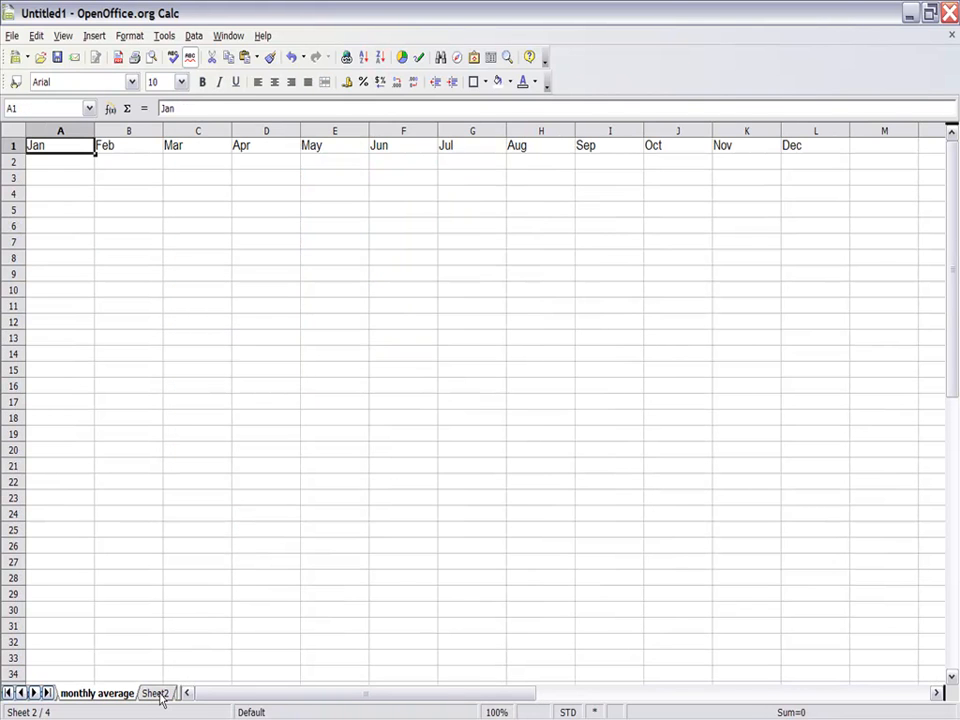
click(71, 164)
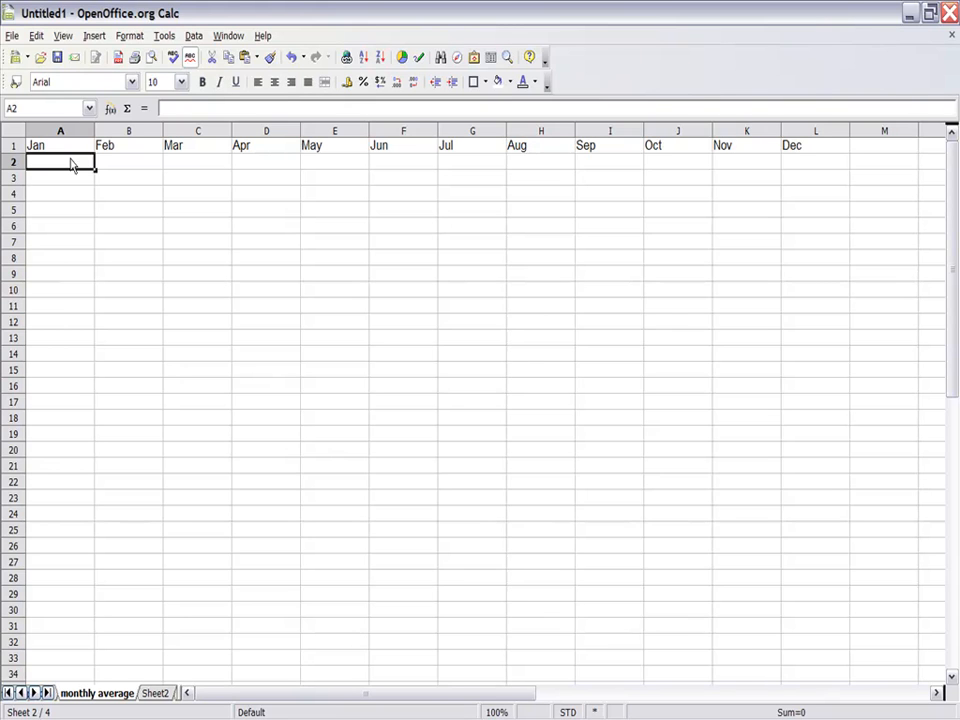
click(36, 36)
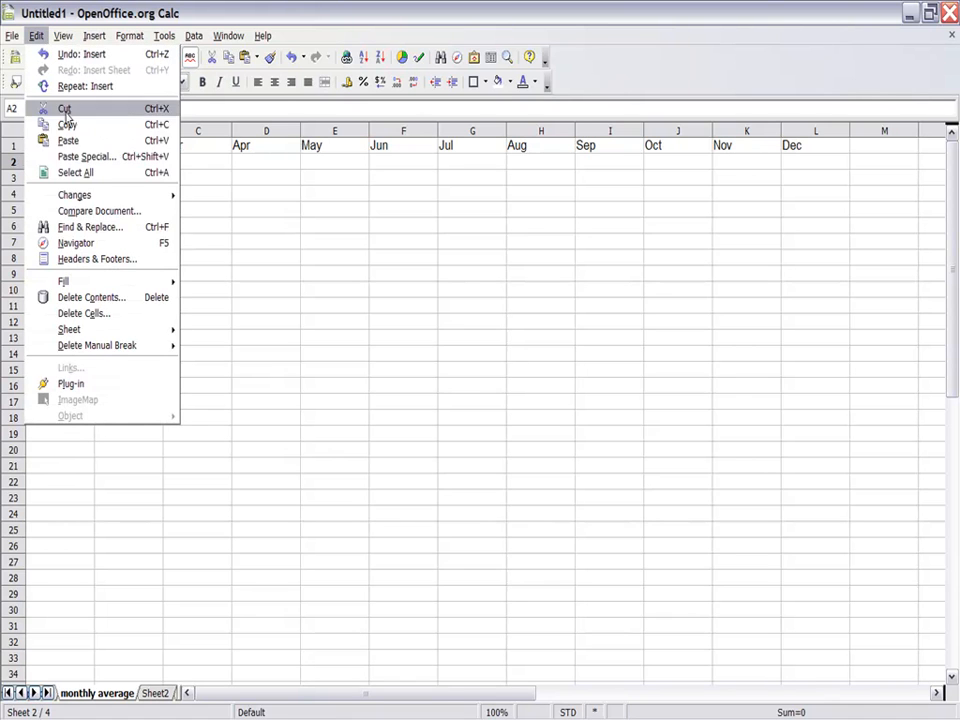
click(82, 160)
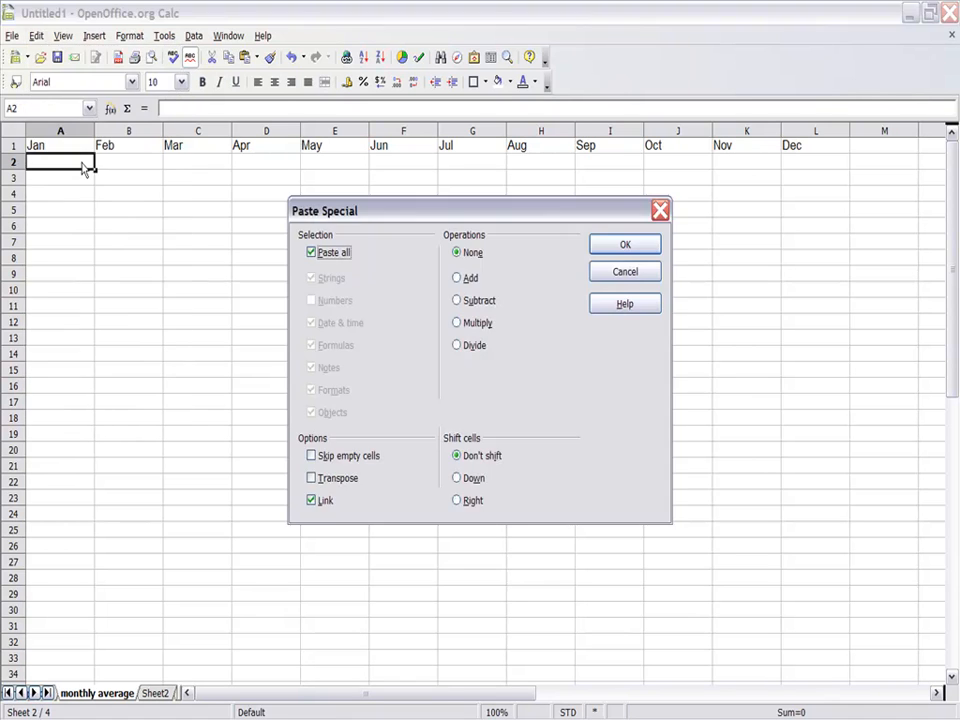
click(312, 501)
click(312, 501)
click(638, 245)
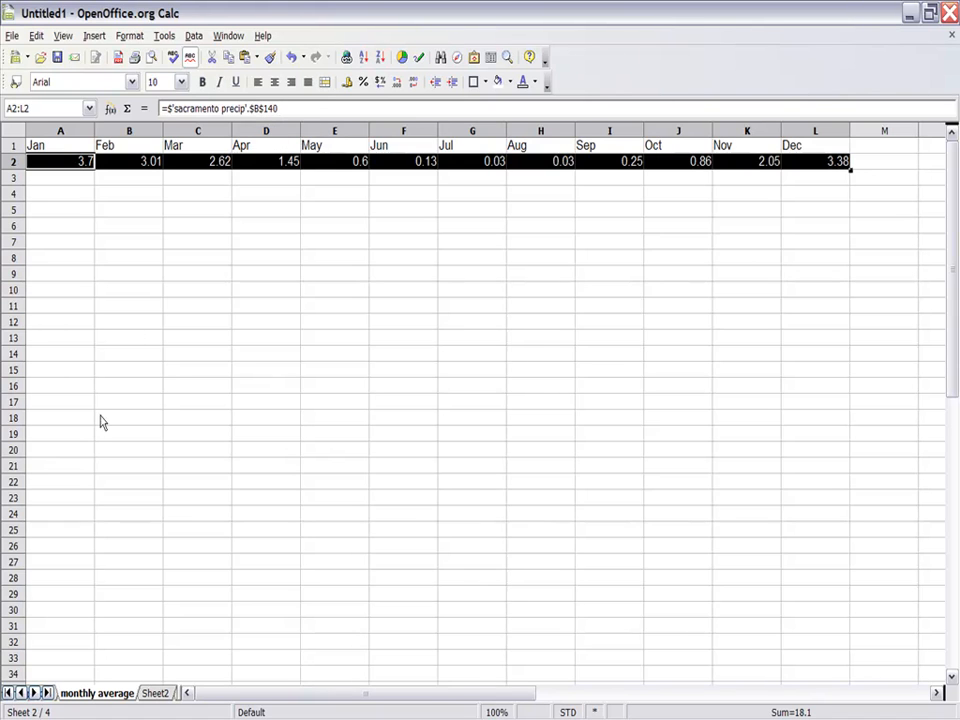
Step: On the sacramento precip sheet, set the 1986 January value in B138 to 5 as a test, and restore it to 4.88
click(22, 693)
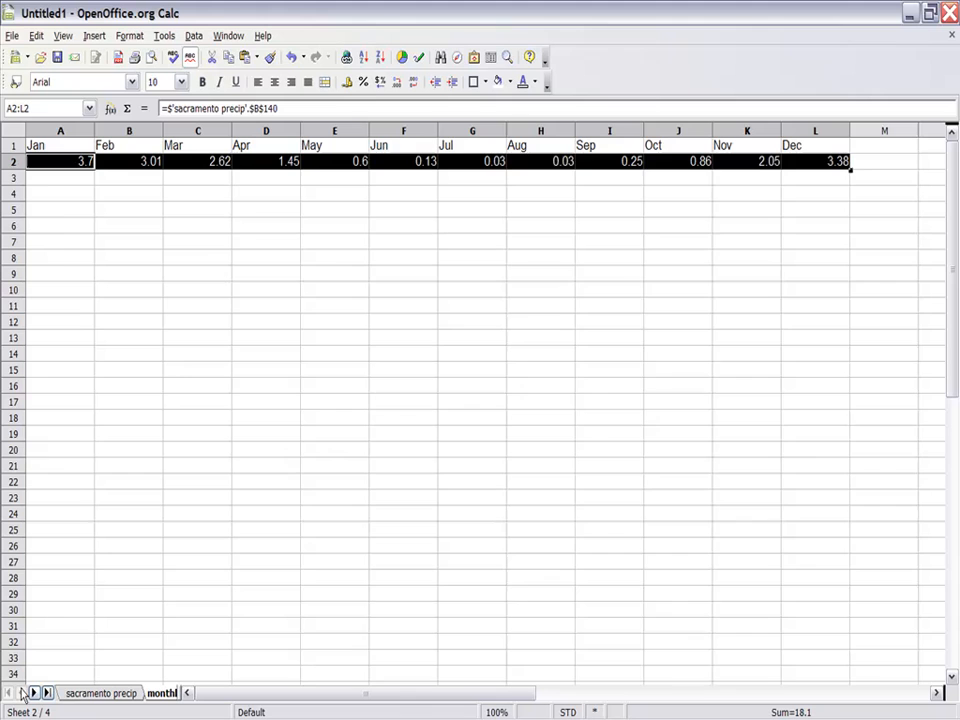
click(82, 694)
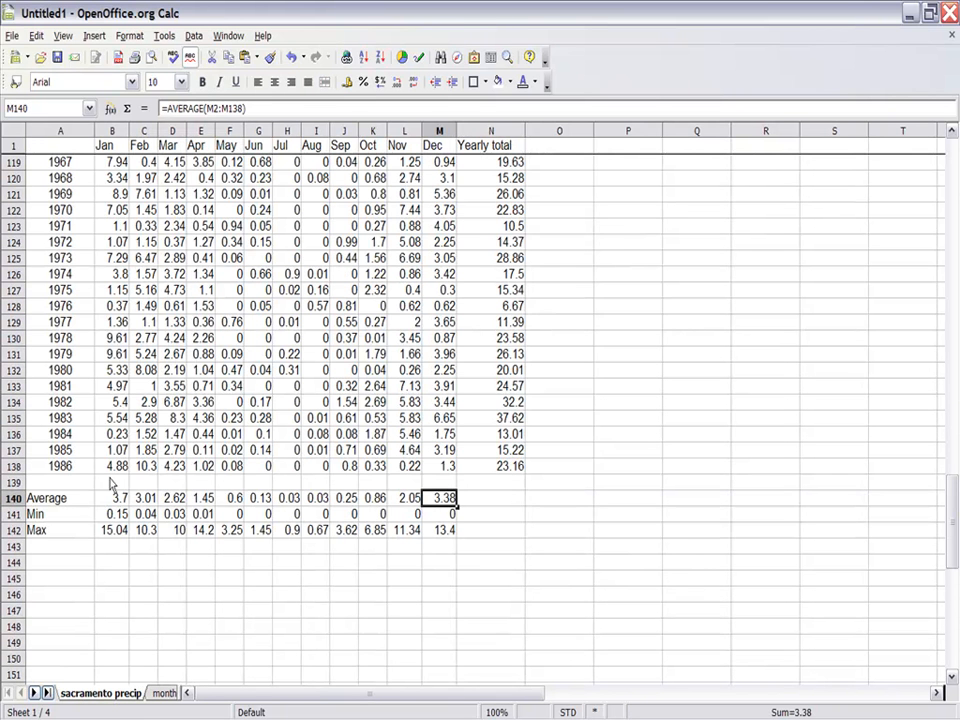
click(113, 500)
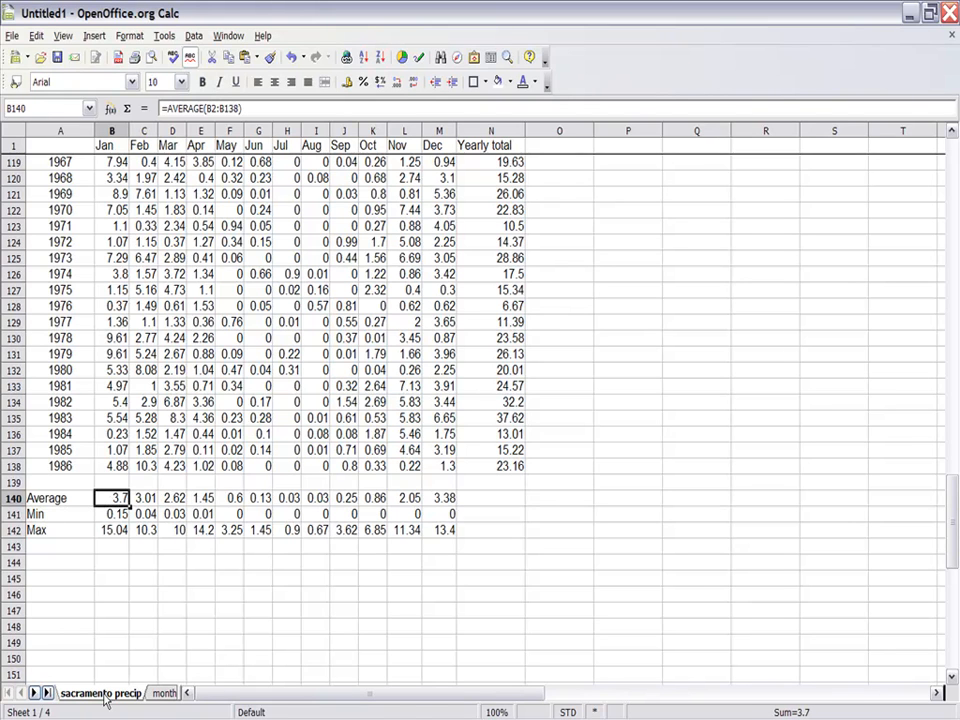
click(117, 467)
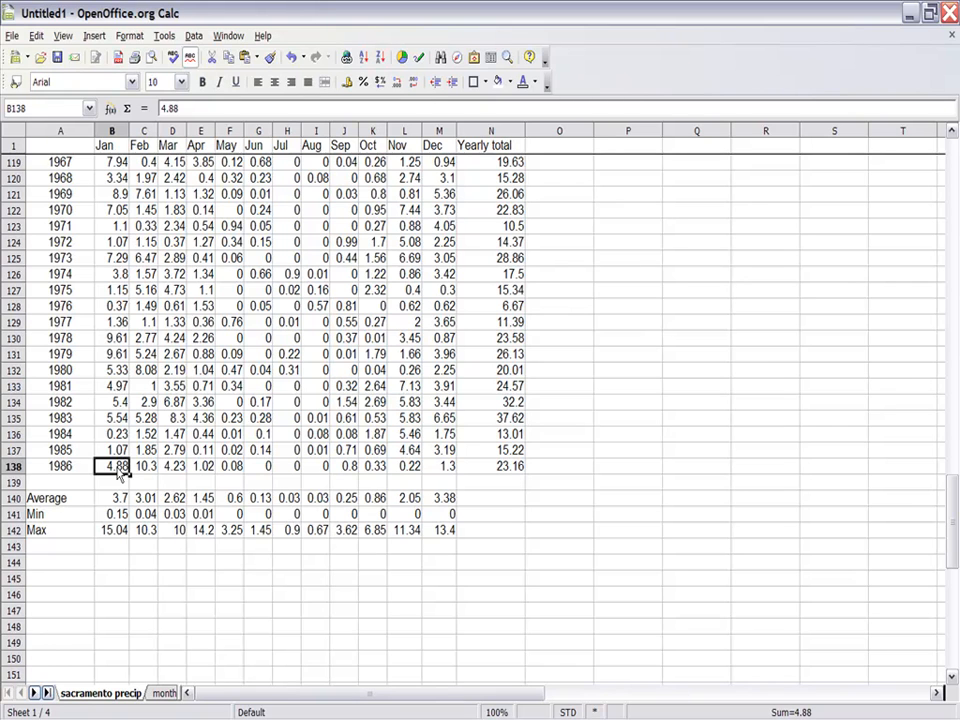
text(5)
key(Return)
click(117, 500)
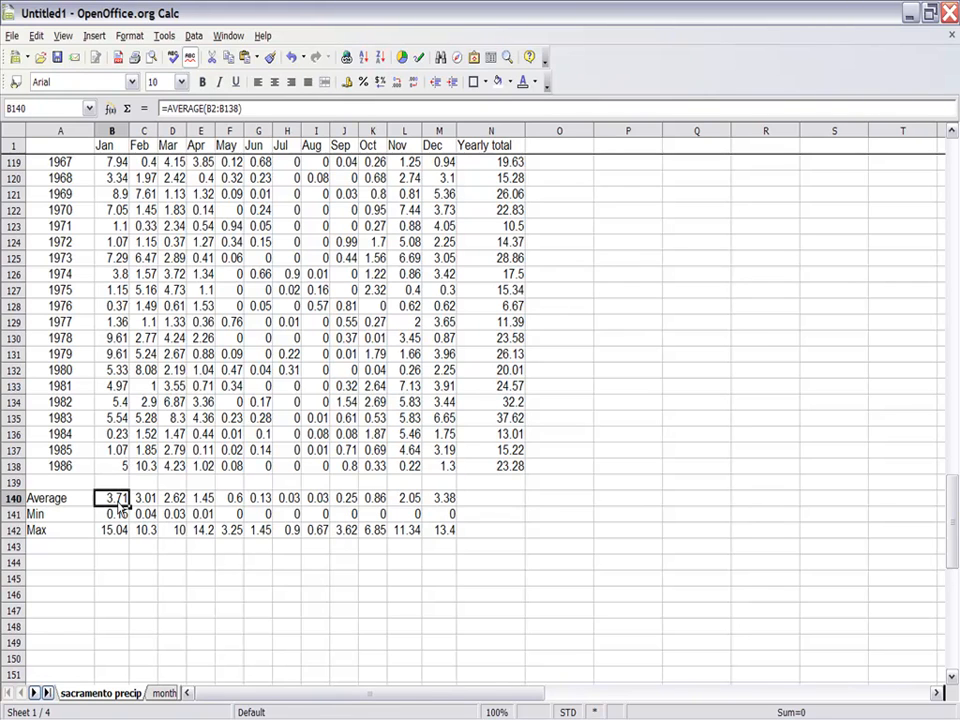
click(125, 473)
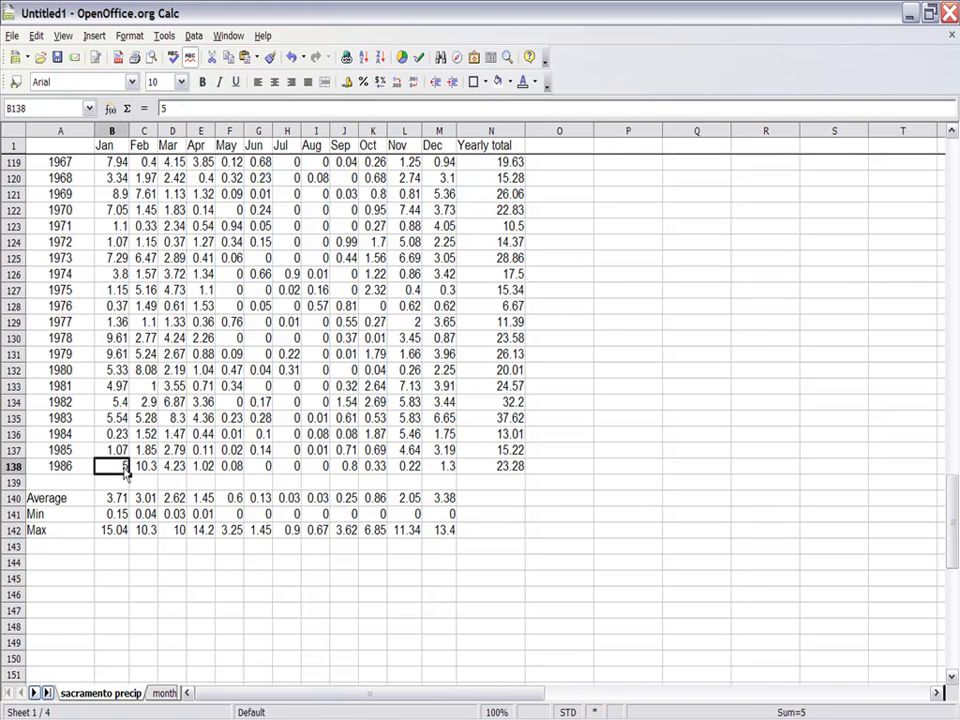
text(4.88)
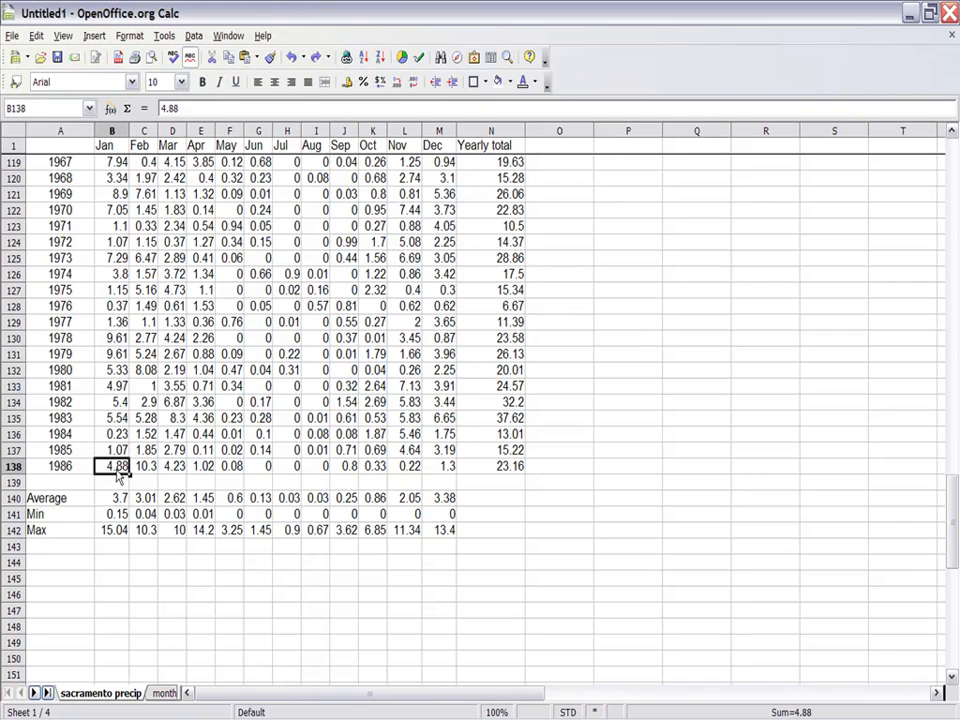
Step: Set B138 to 2.5 as a test and check the linked January average in A2 of the monthly average sheet
text(2.5)
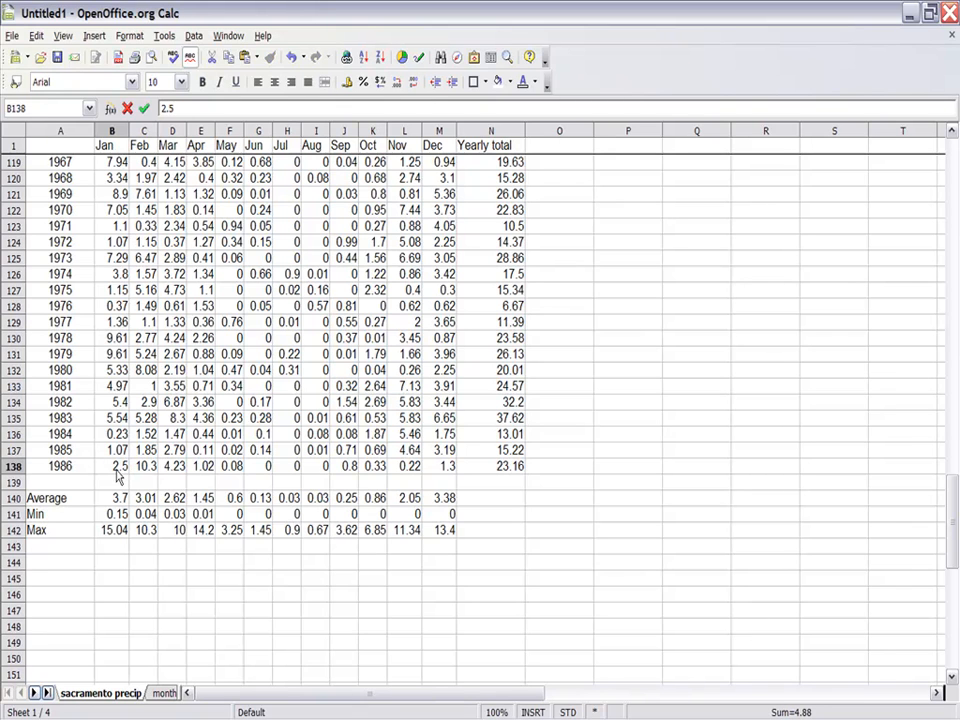
key(Return)
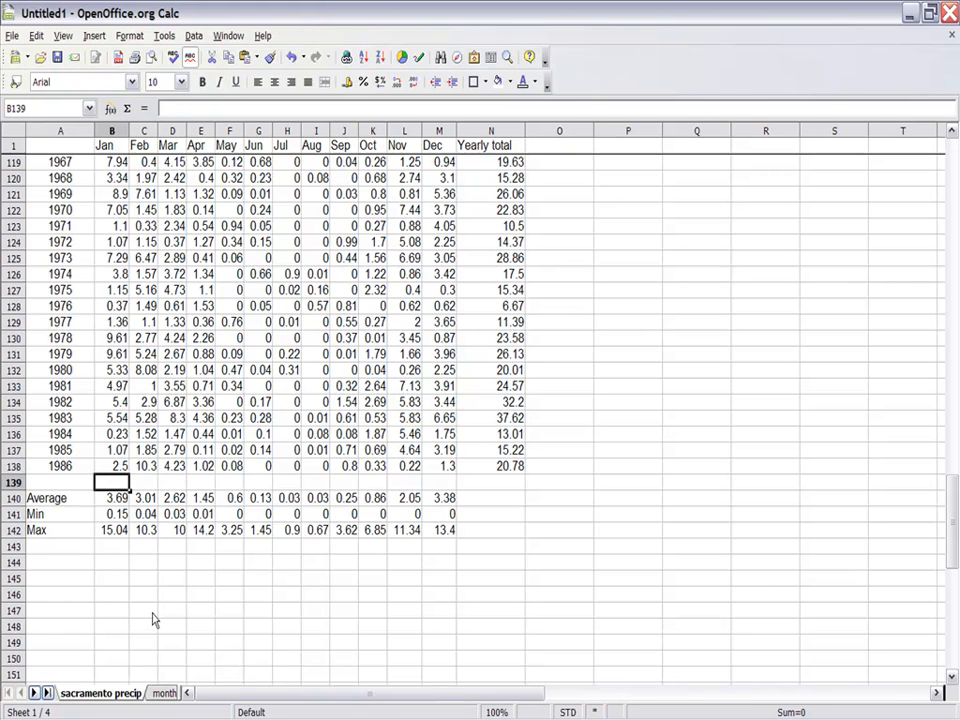
click(162, 693)
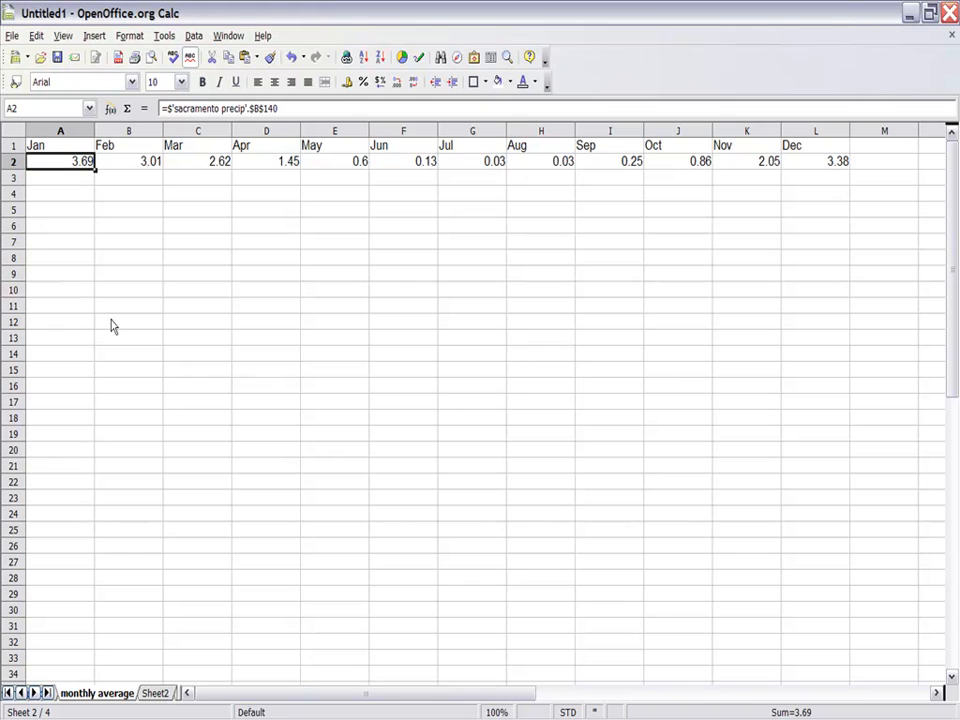
click(130, 171)
click(71, 165)
Step: Go back to the sacramento precip sheet and undo the test change to the 1986 January value in B138
click(20, 693)
click(71, 692)
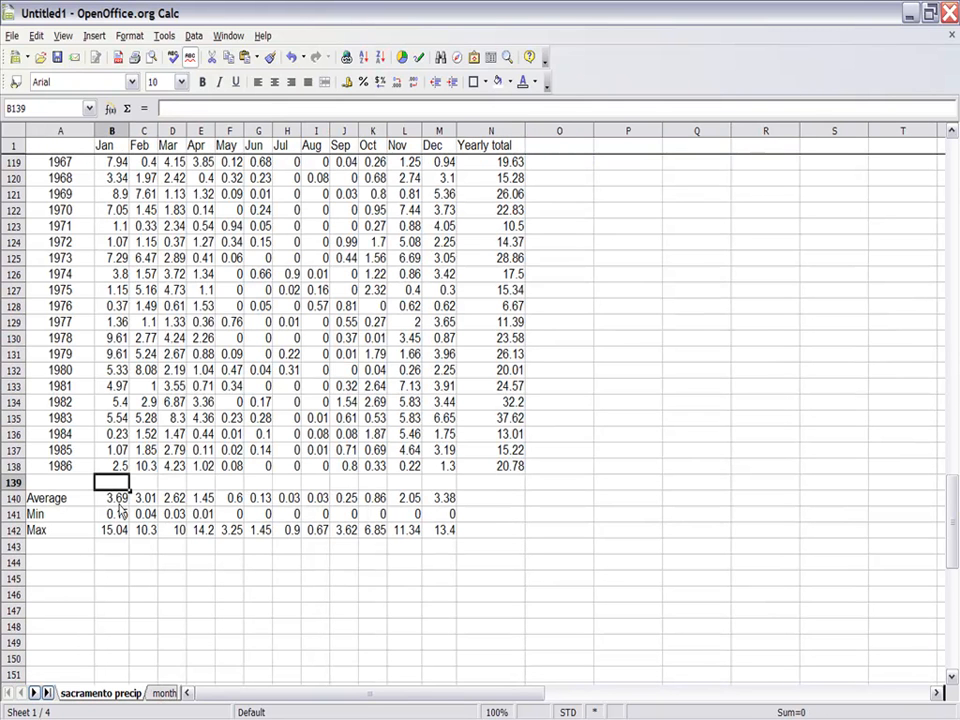
key(ctrl+z)
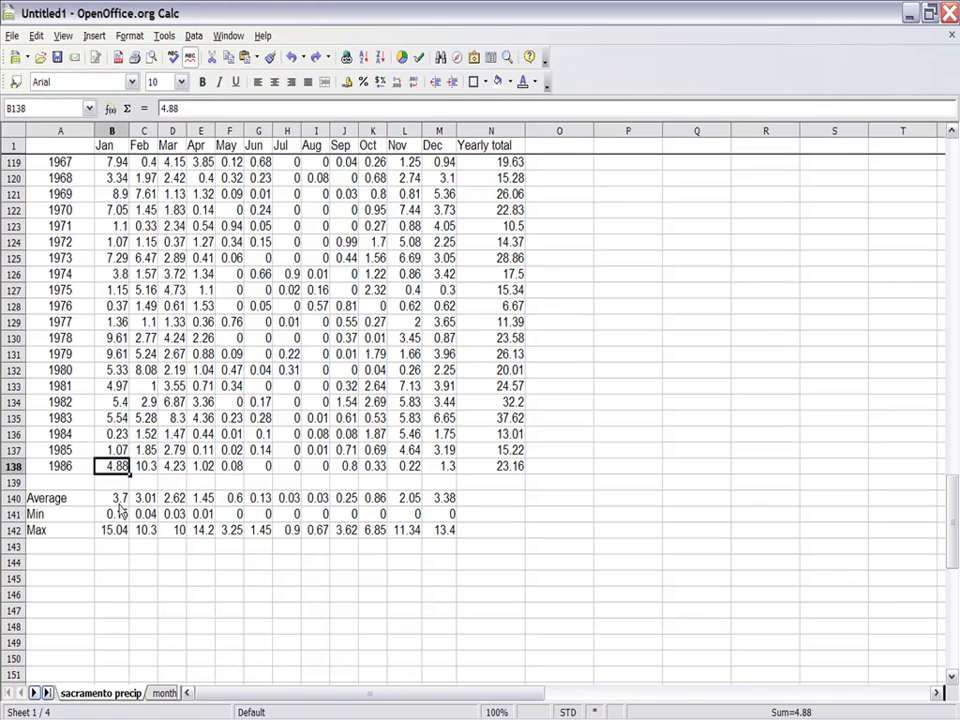
Step: Start a chart from A1:L2 of the monthly average sheet, using the first row as label and placing it on the same sheet
click(160, 693)
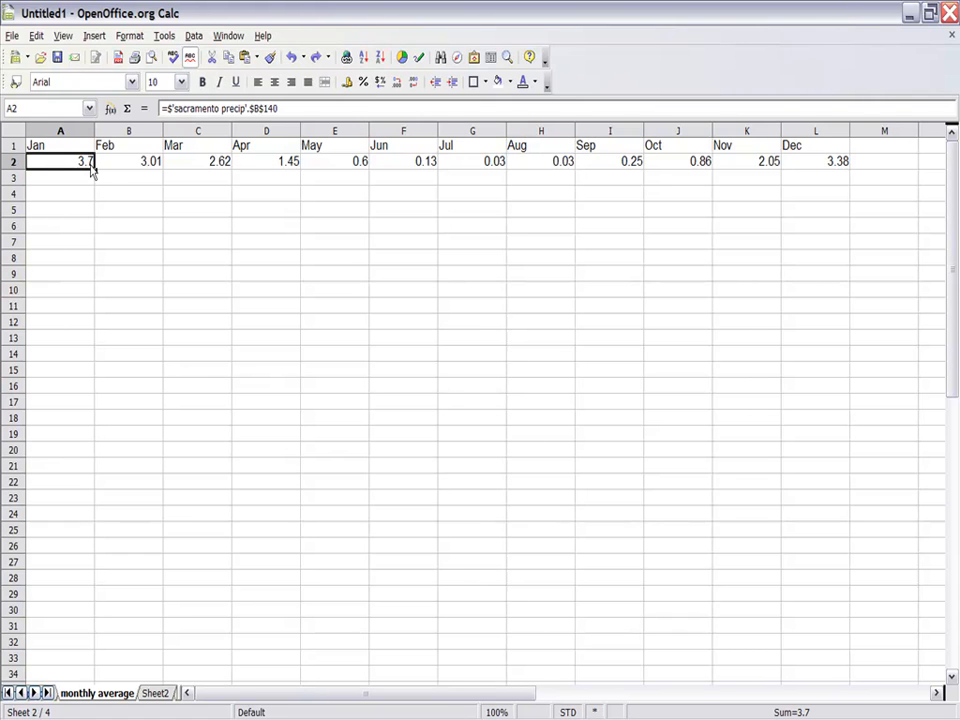
drag(79, 146, 818, 167)
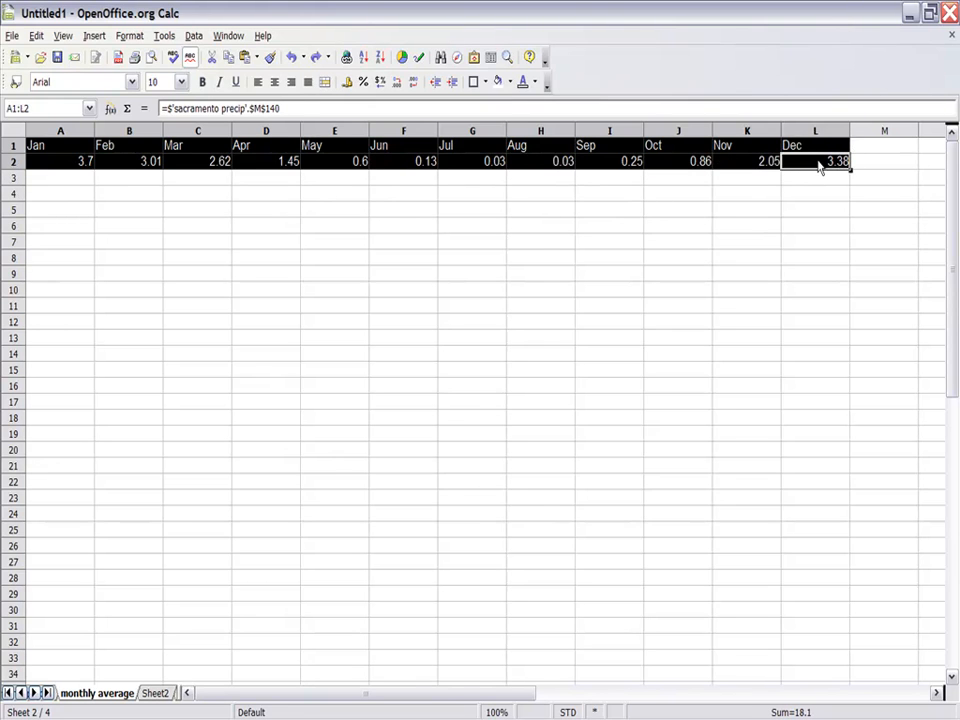
click(401, 58)
click(401, 59)
click(95, 37)
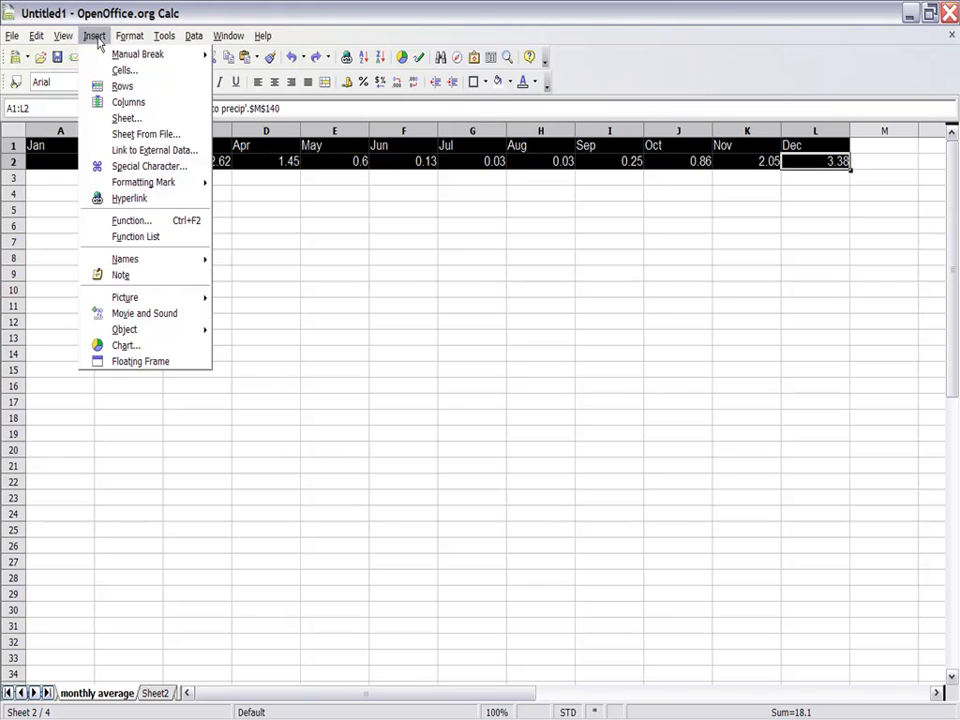
click(119, 346)
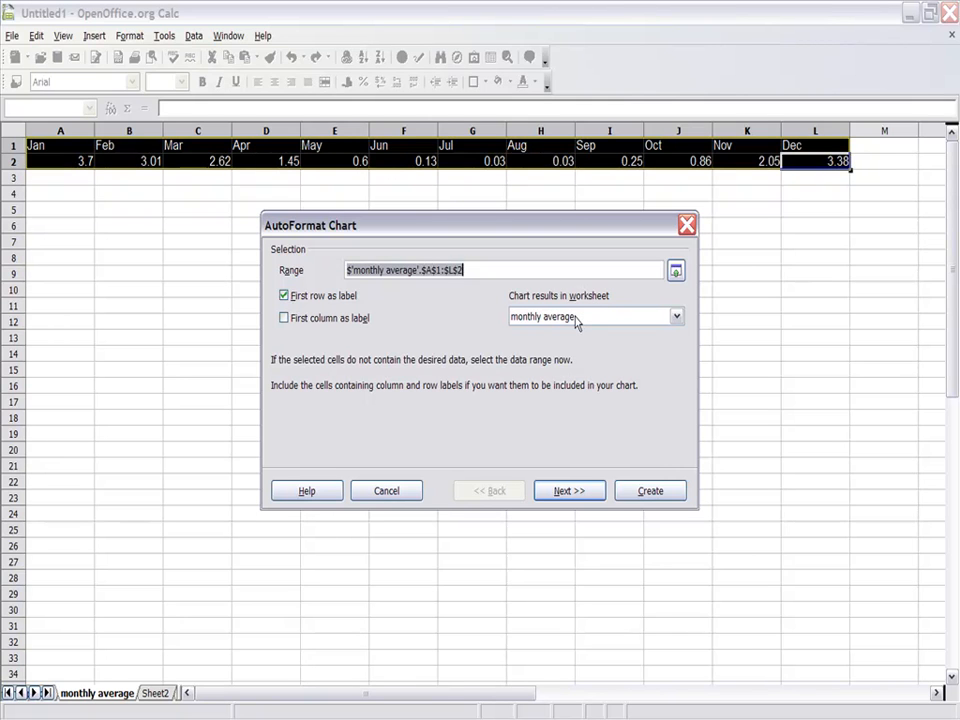
click(567, 498)
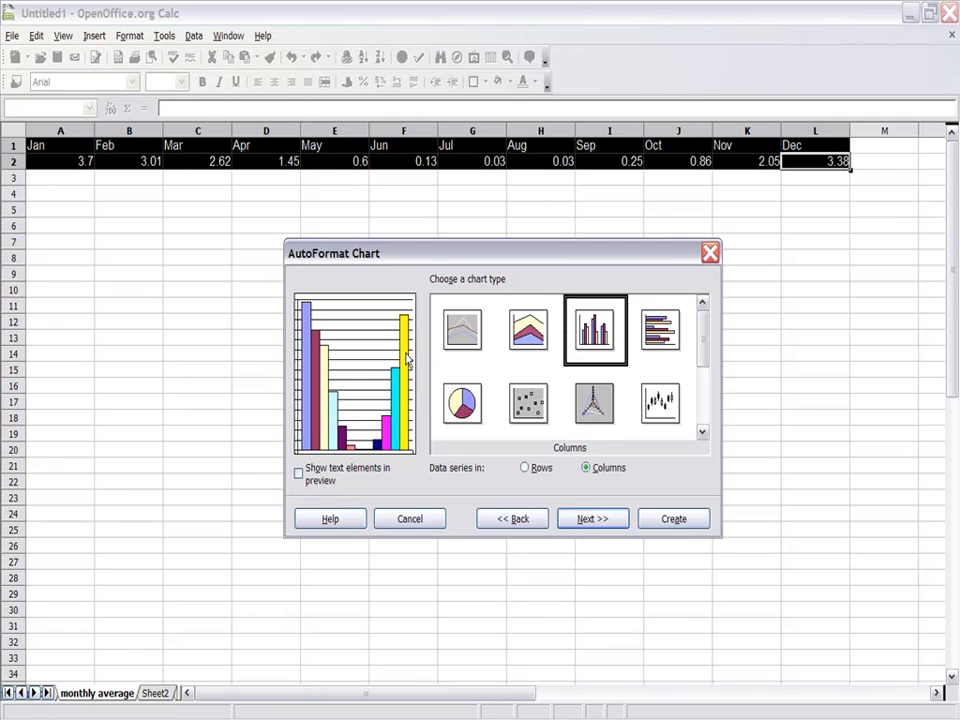
Step: Compare previews of the pie, line, XY, net, stock and bar chart types, and choose the Columns type
click(463, 420)
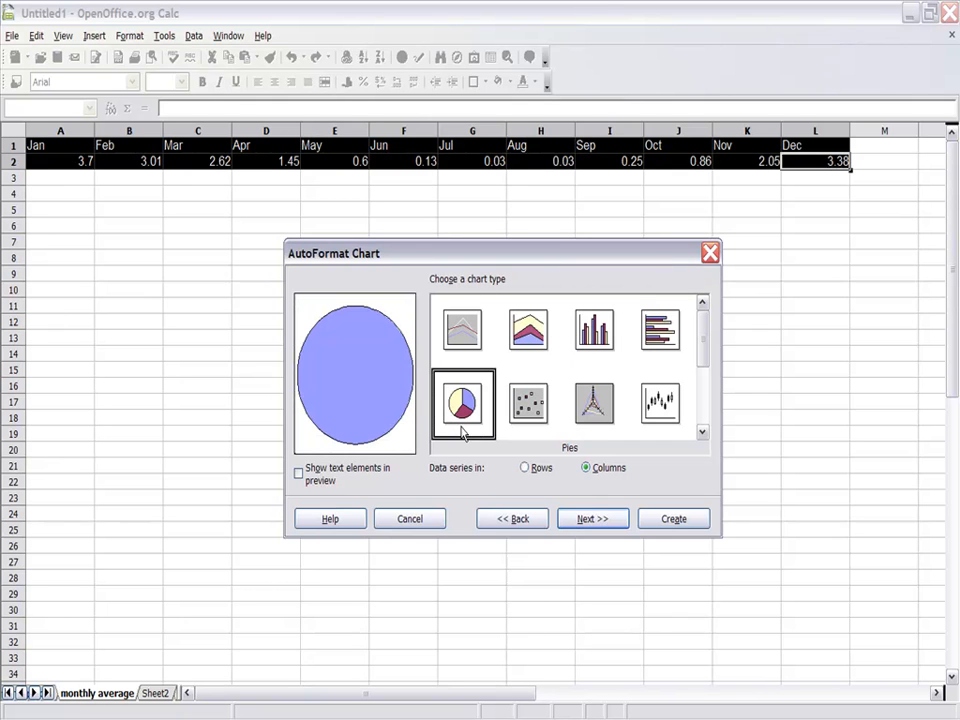
click(451, 322)
click(527, 414)
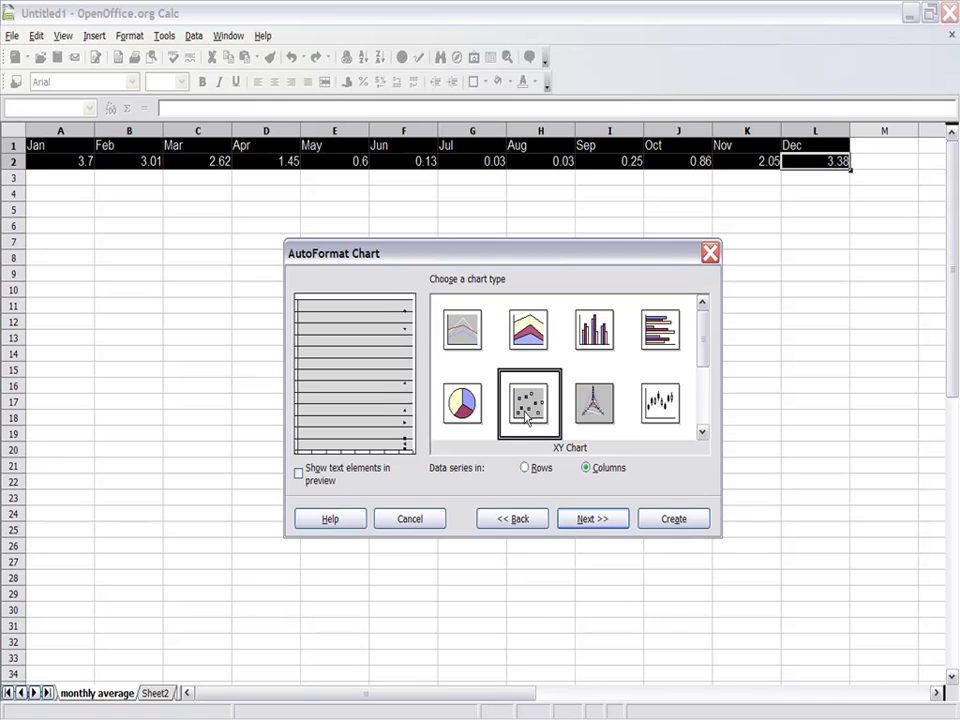
click(593, 410)
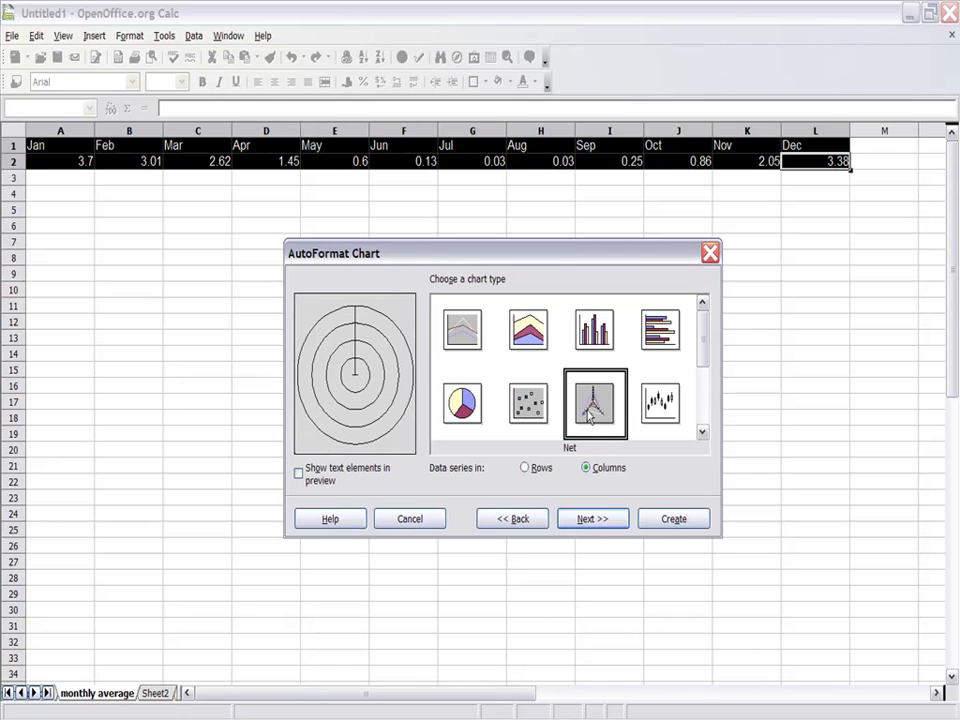
click(655, 405)
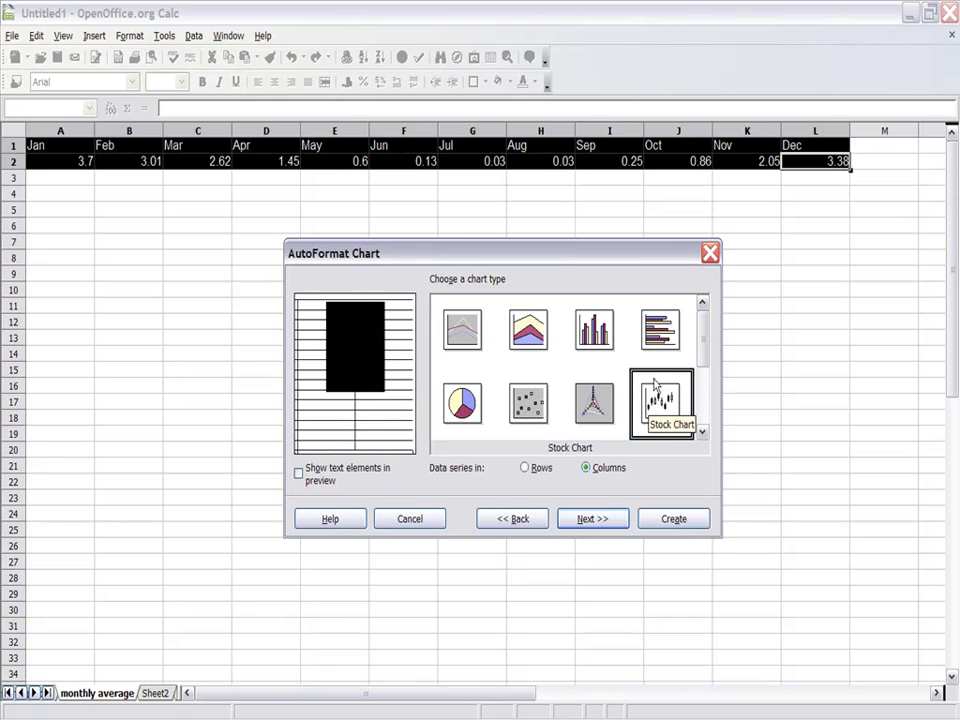
click(672, 342)
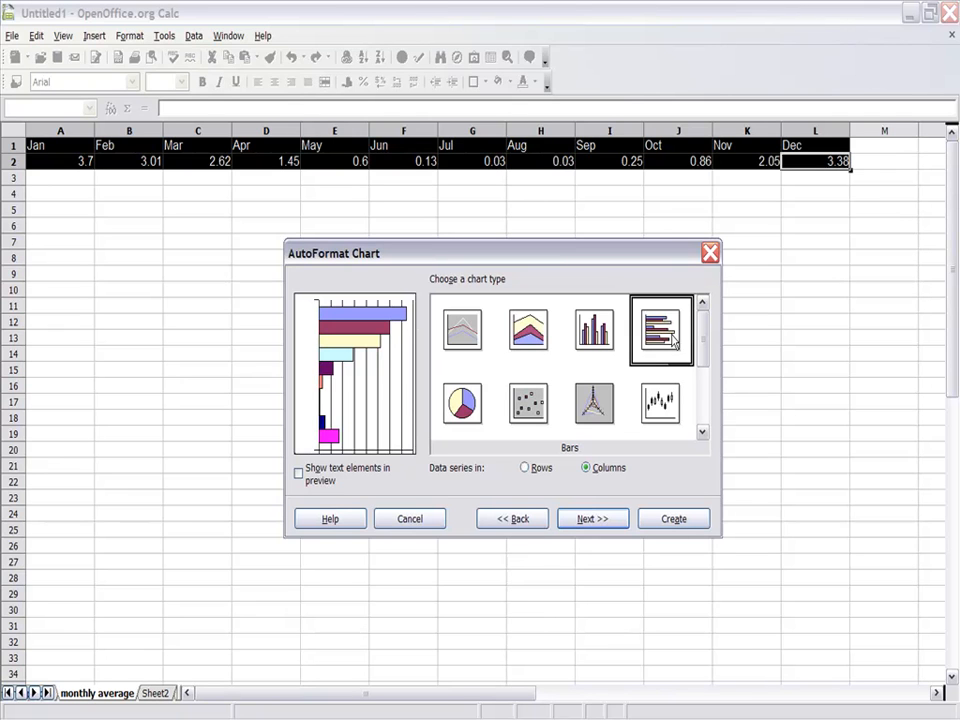
click(600, 333)
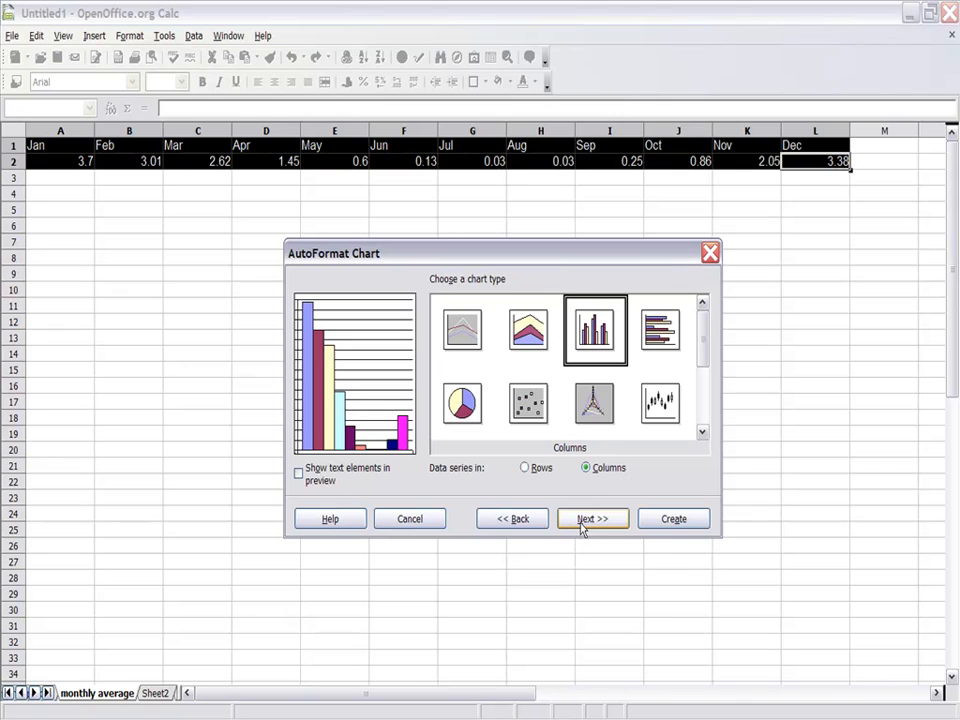
click(664, 338)
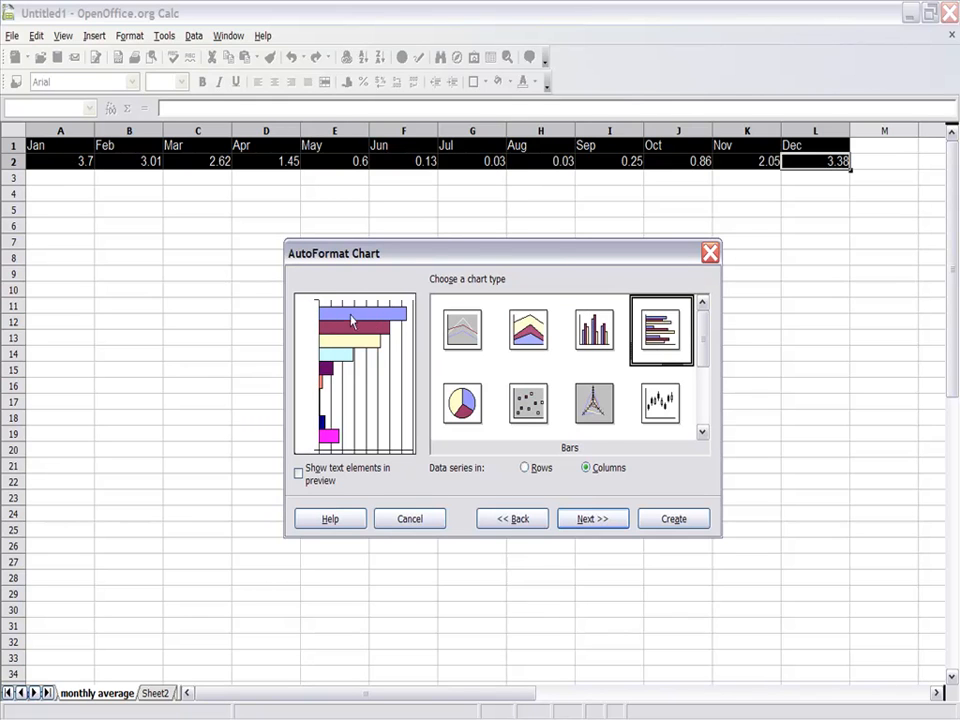
click(594, 330)
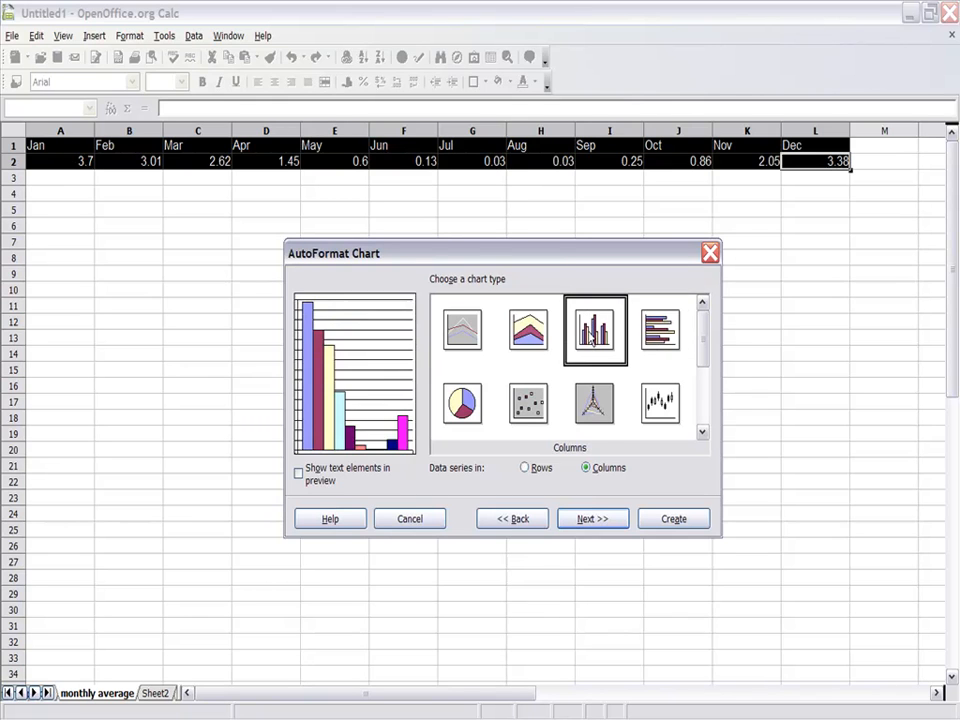
click(587, 520)
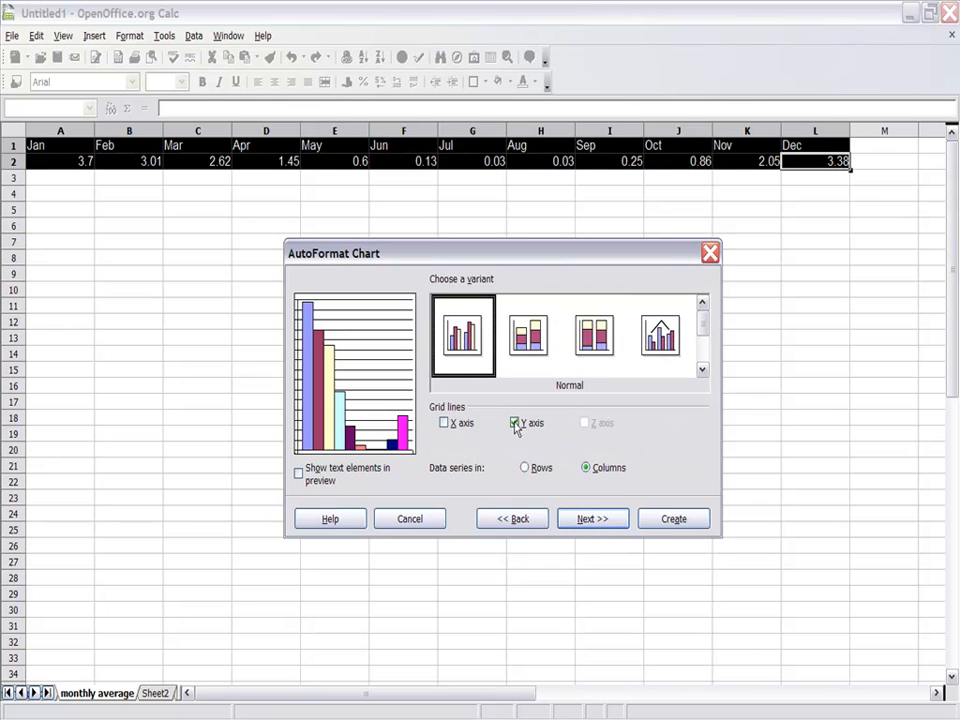
Step: Keep the Normal column variant with grid lines only on the Y axis, and continue to the chart title and legend settings
click(444, 424)
click(444, 424)
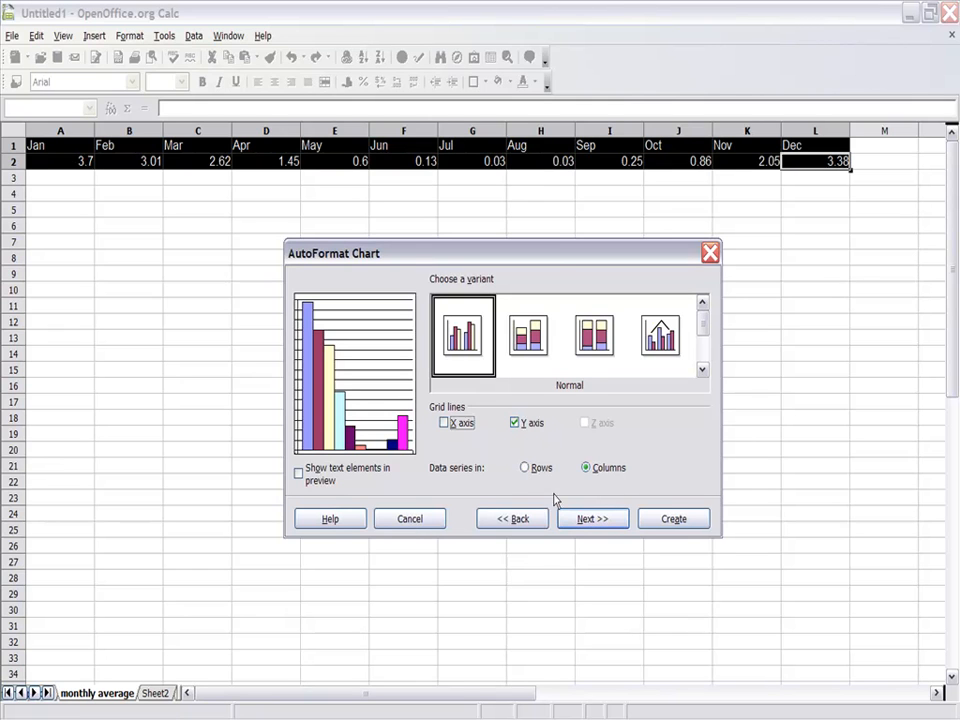
click(570, 523)
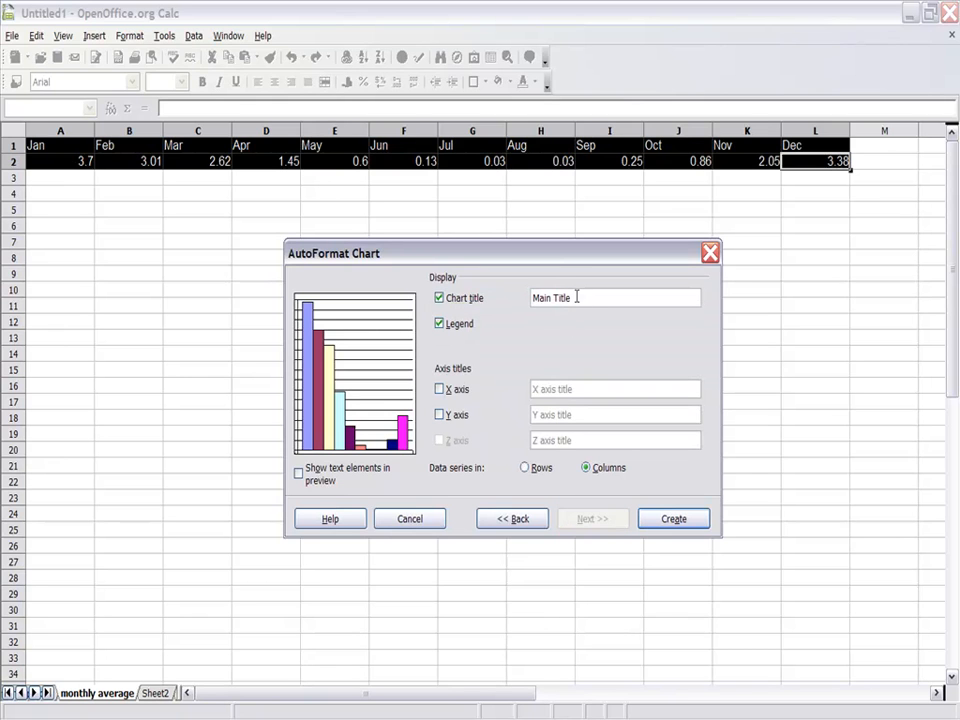
Step: Title the chart "Monthly Average" and create it on the monthly average sheet
drag(576, 298, 523, 309)
text(Monthly Average)
click(672, 519)
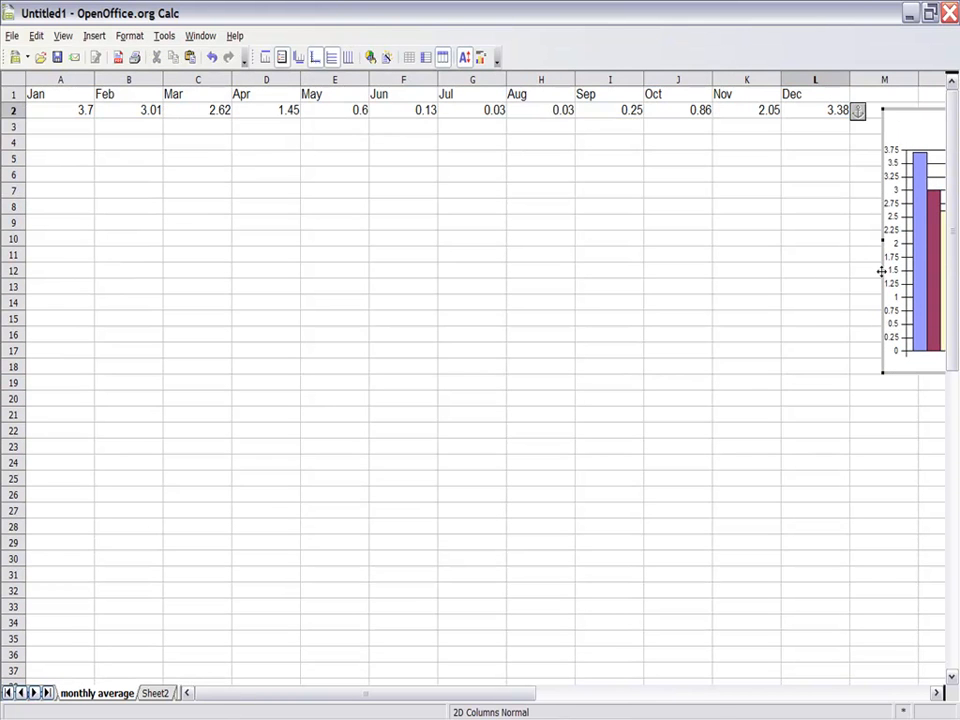
Step: Move the chart below the monthly data, starting at column C, and enlarge it to about 4.76 x 3.24
drag(881, 271, 160, 402)
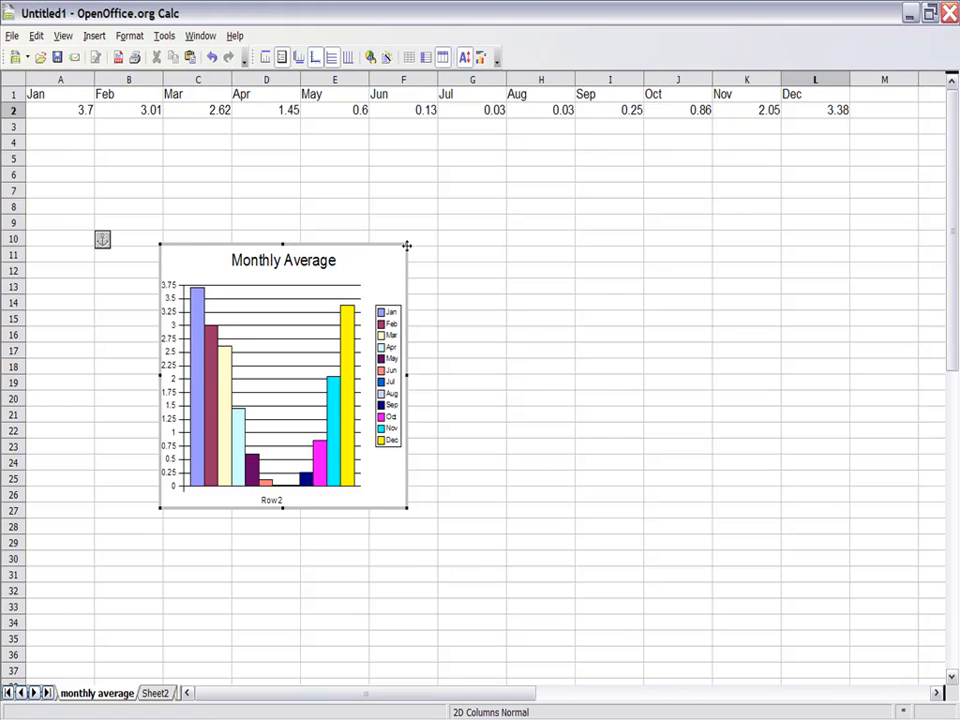
drag(406, 248, 532, 199)
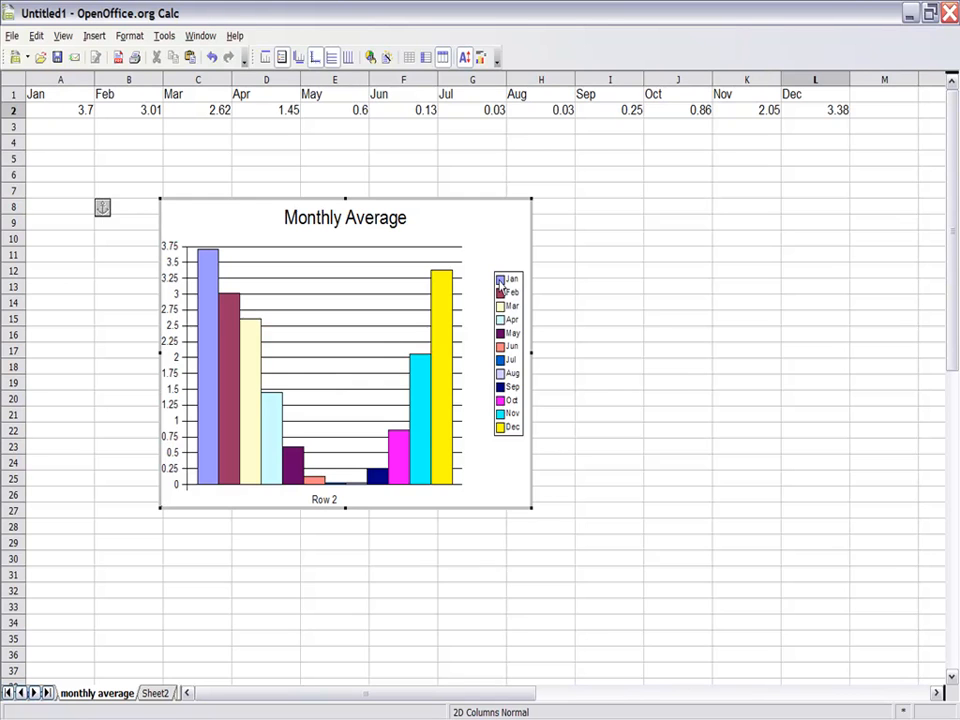
key(Escape)
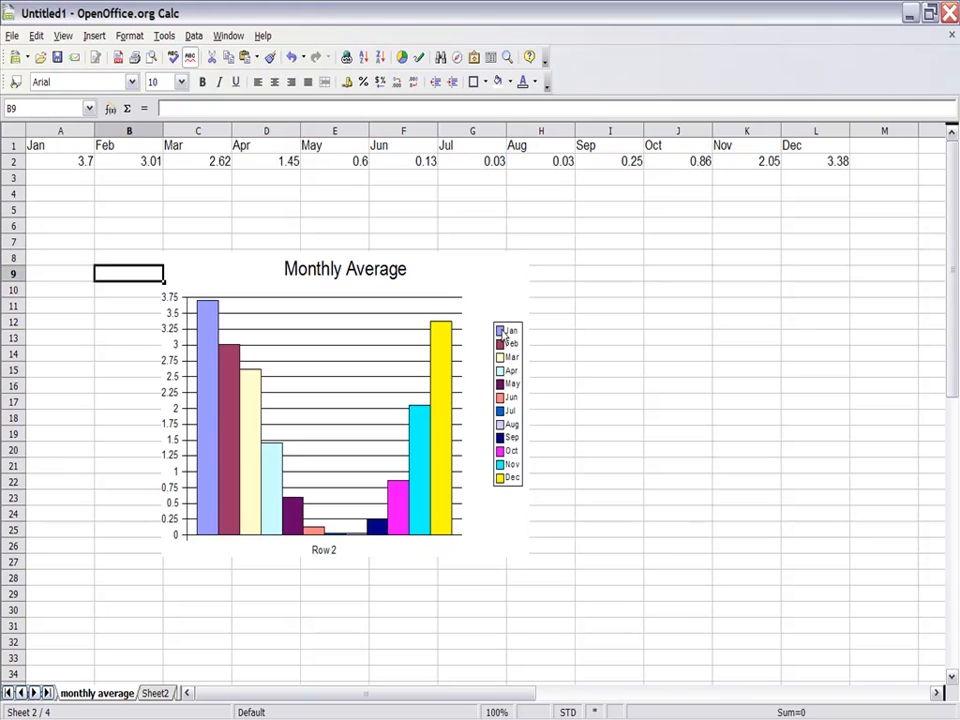
Step: Examine the chart's legend and its Row 2 axis label, and nudge the plot area slightly up inside the chart
click(505, 331)
click(501, 330)
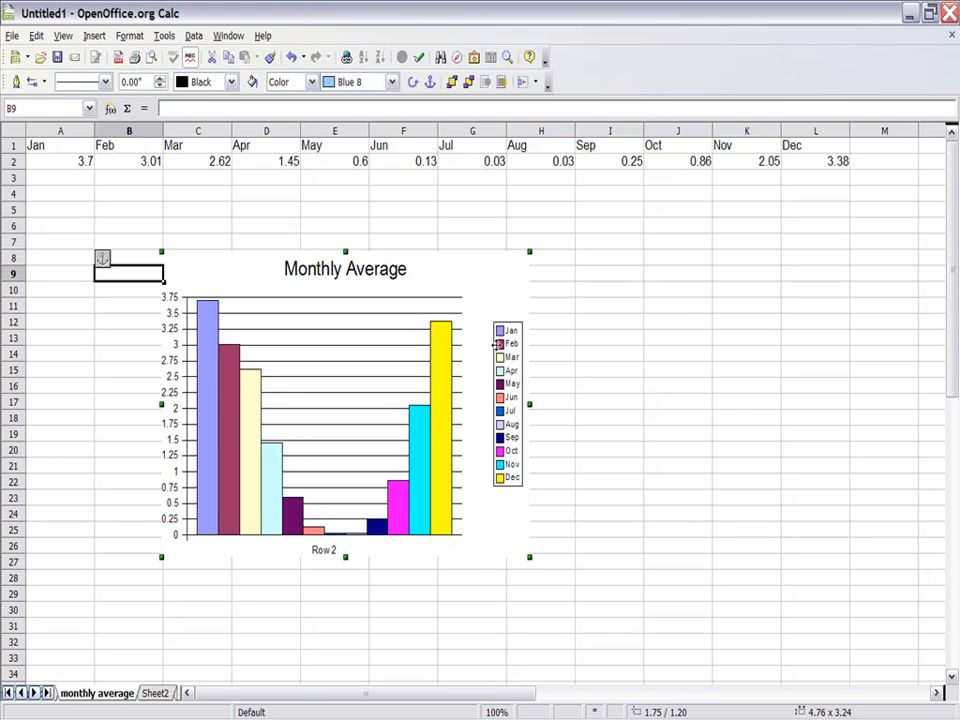
click(492, 352)
scroll(497, 432, down, 2)
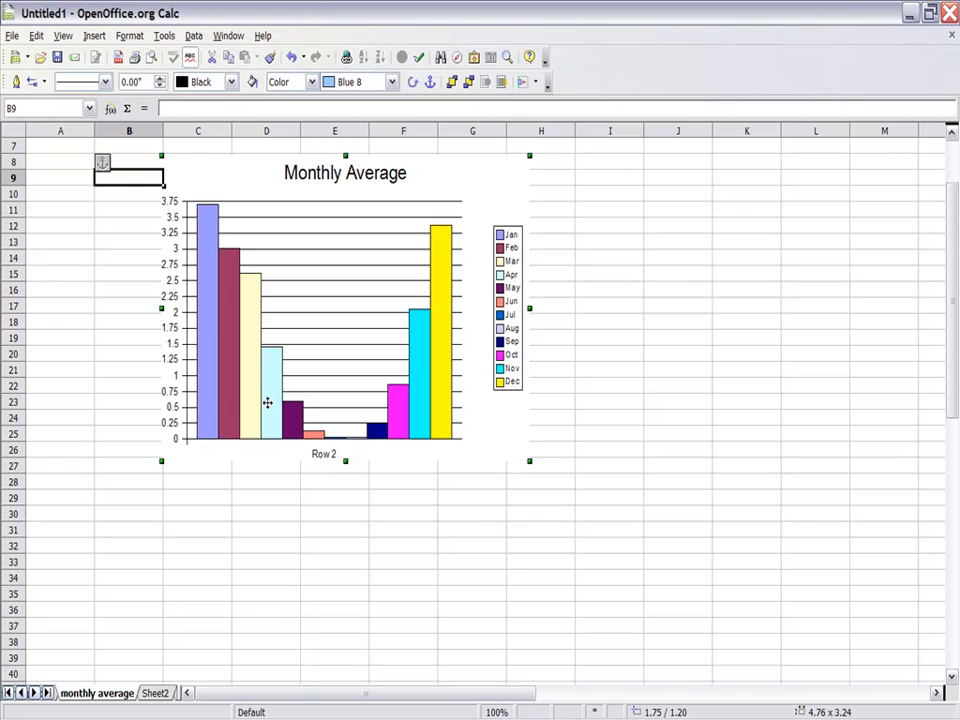
click(291, 518)
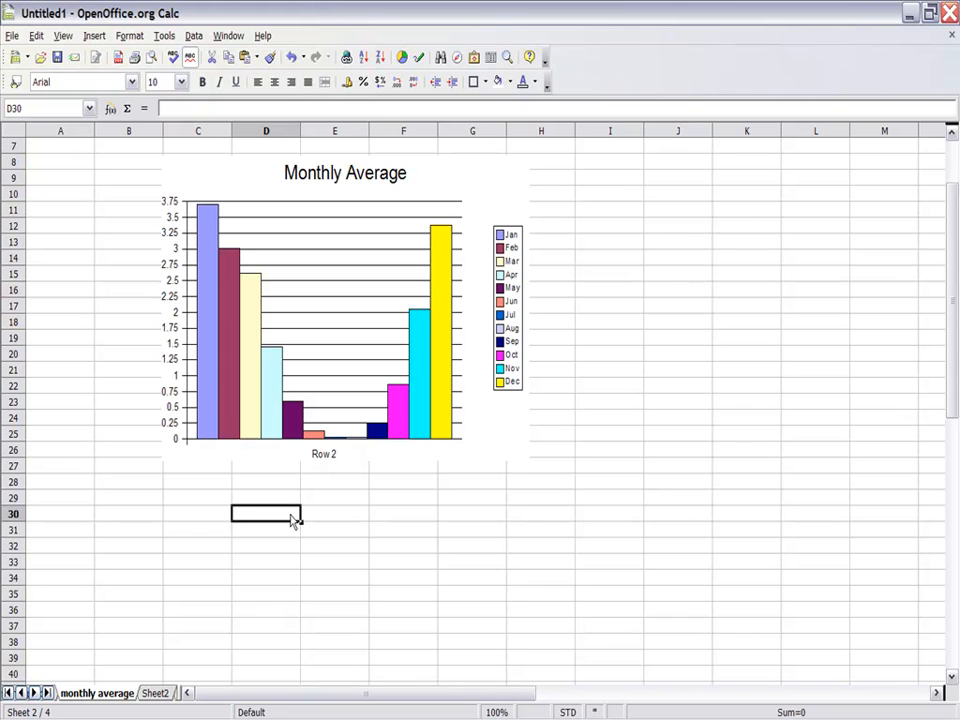
click(324, 456)
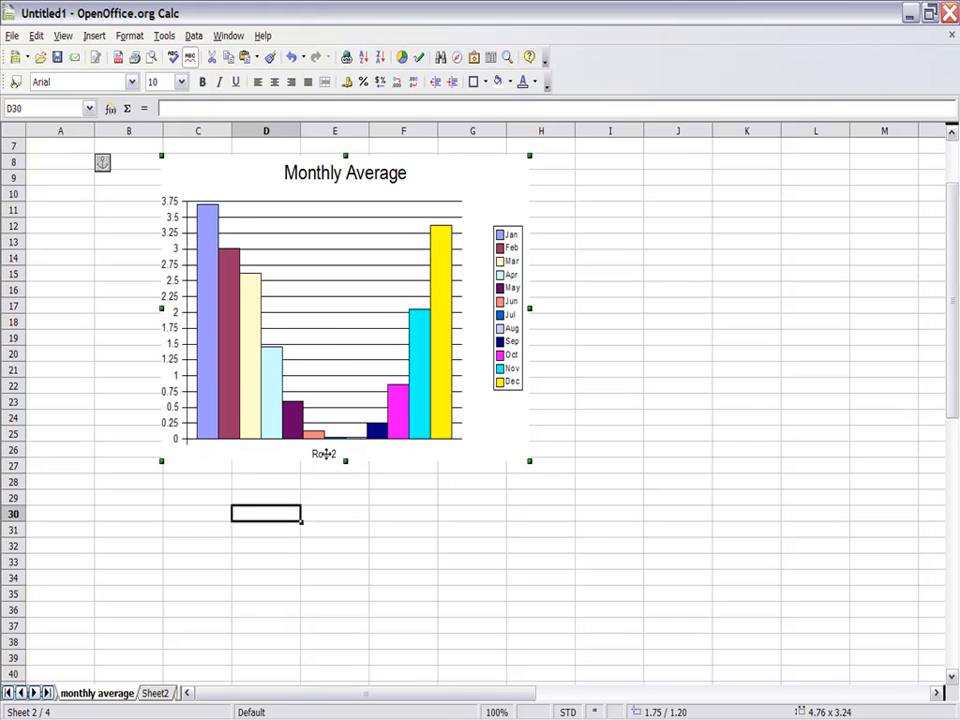
click(324, 402)
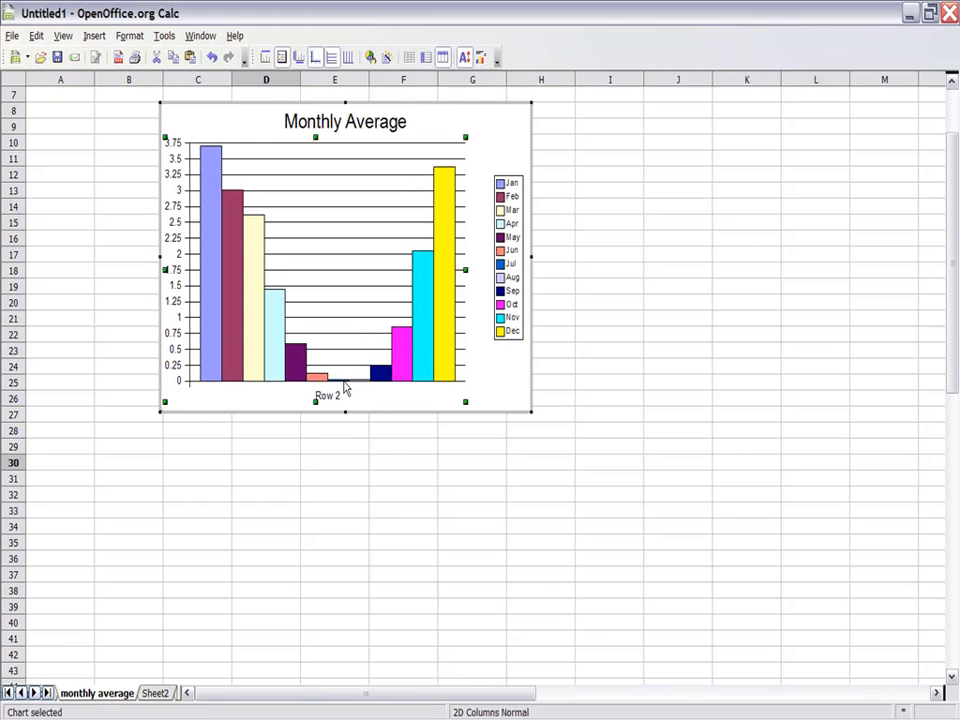
click(318, 467)
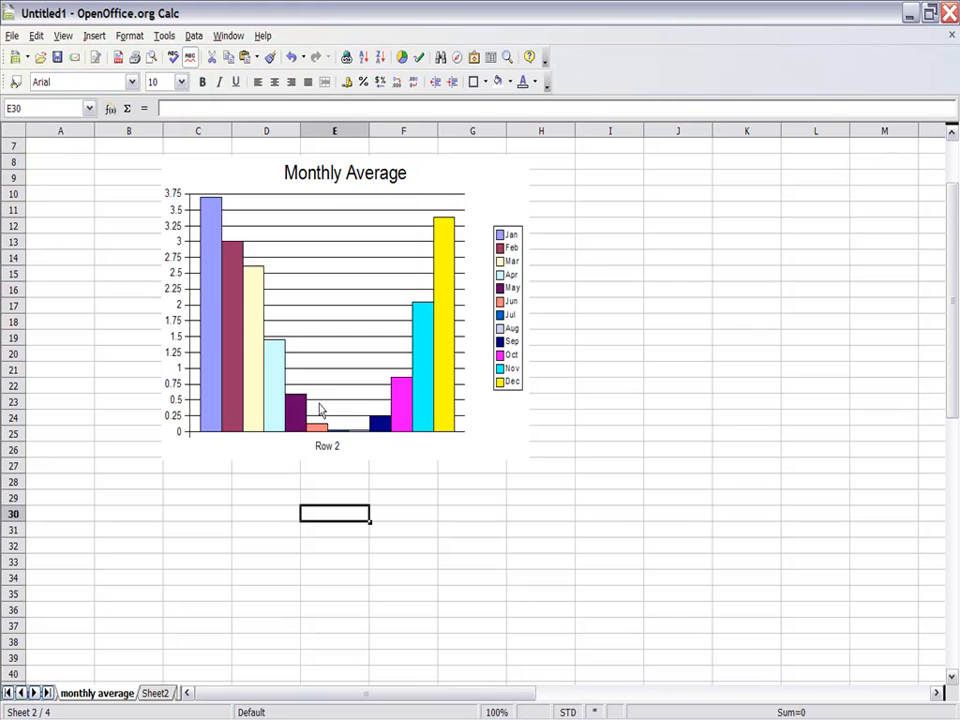
scroll(216, 304, up, 2)
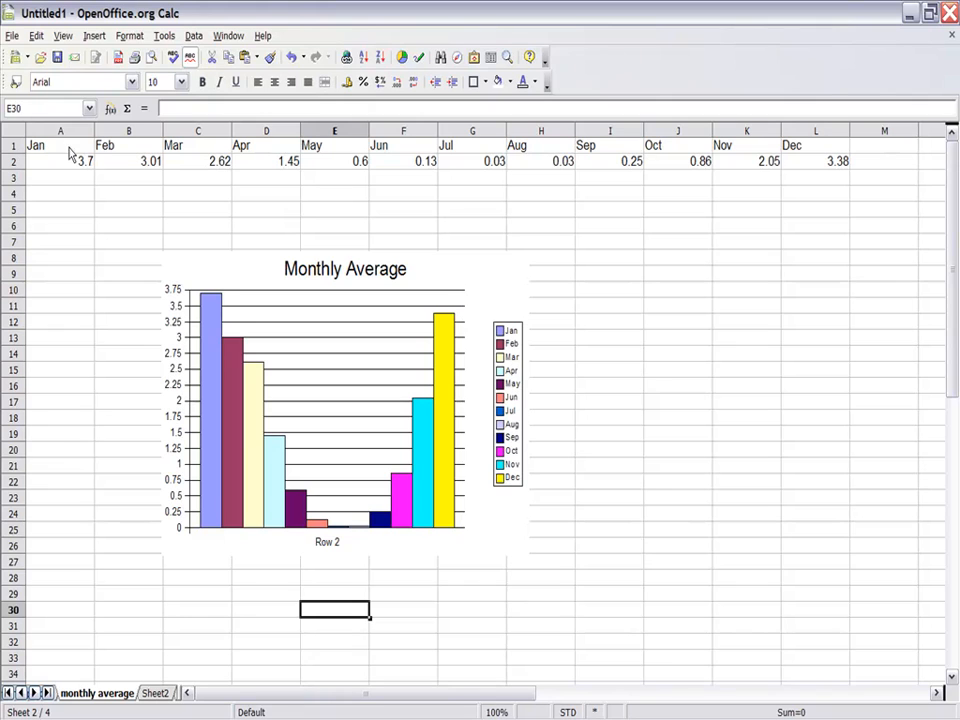
drag(57, 148, 812, 158)
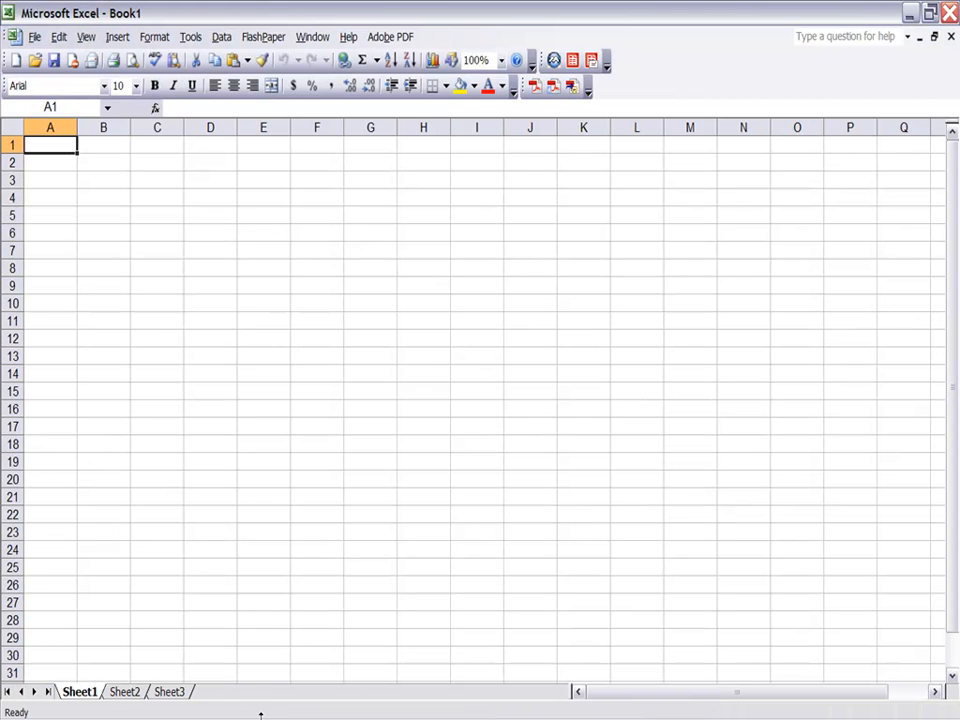
Step: Switch to Excel and open the text file Sacramento.txt from the UDISK 20X (F:) drive
click(34, 37)
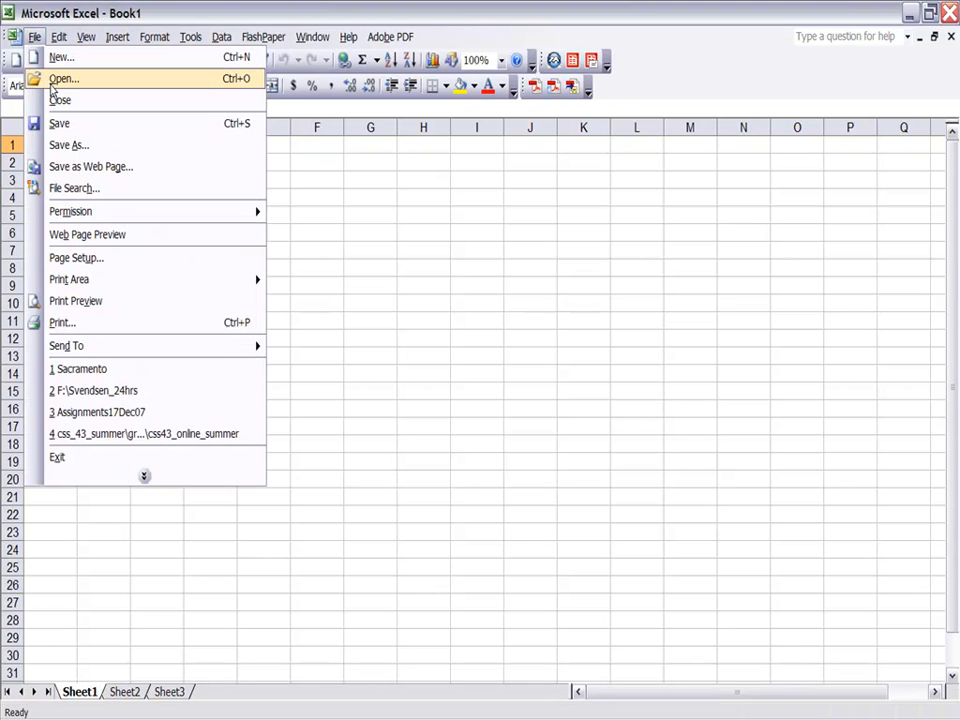
click(52, 82)
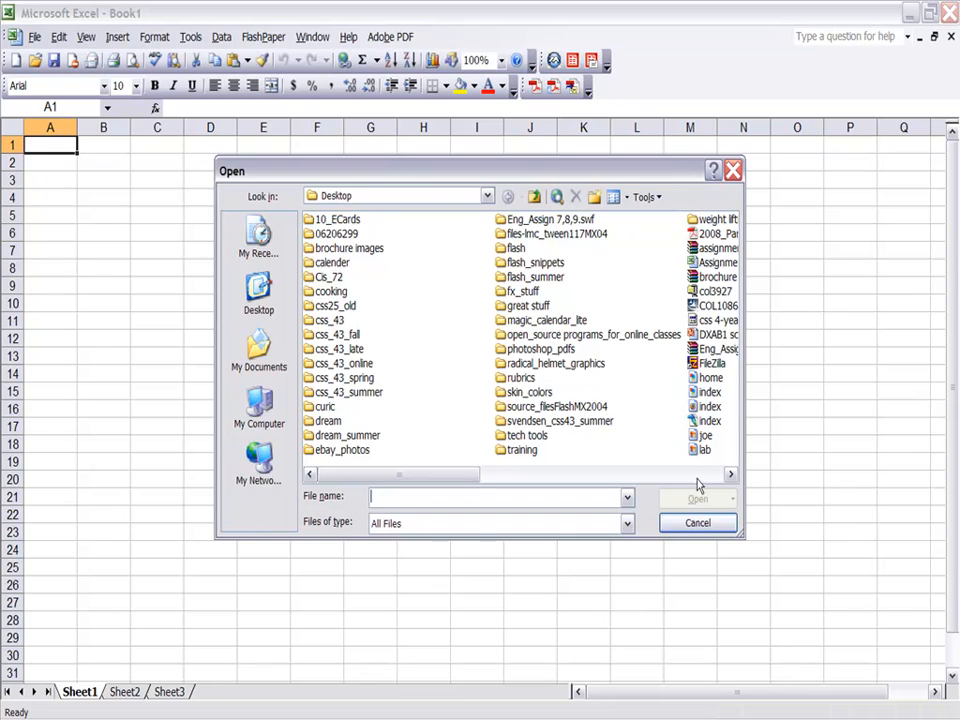
click(486, 197)
click(486, 197)
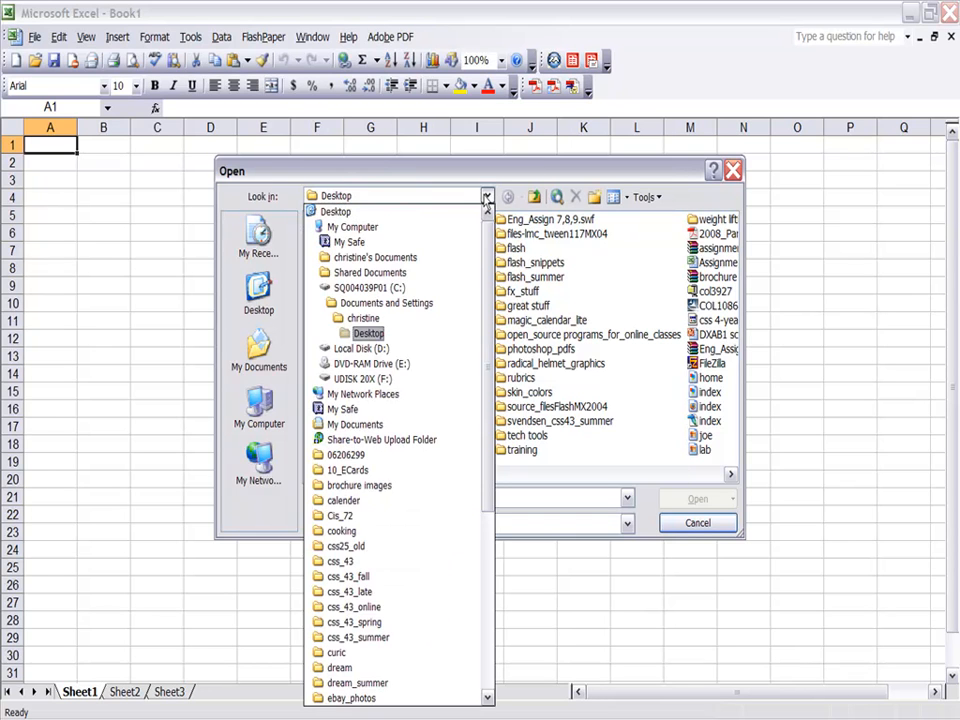
click(424, 384)
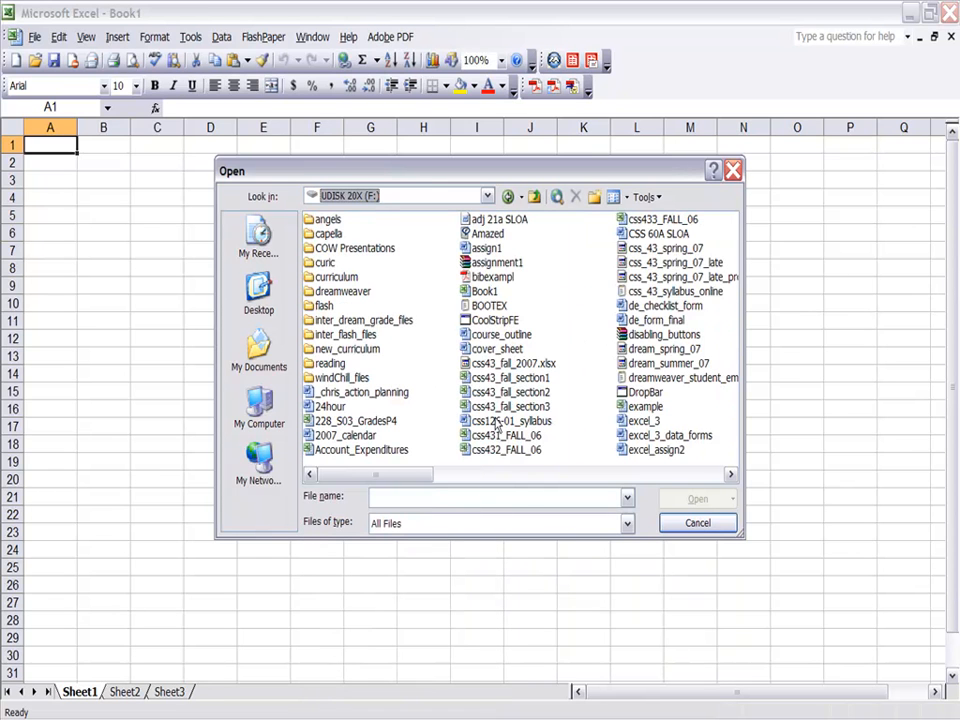
click(696, 476)
click(696, 476)
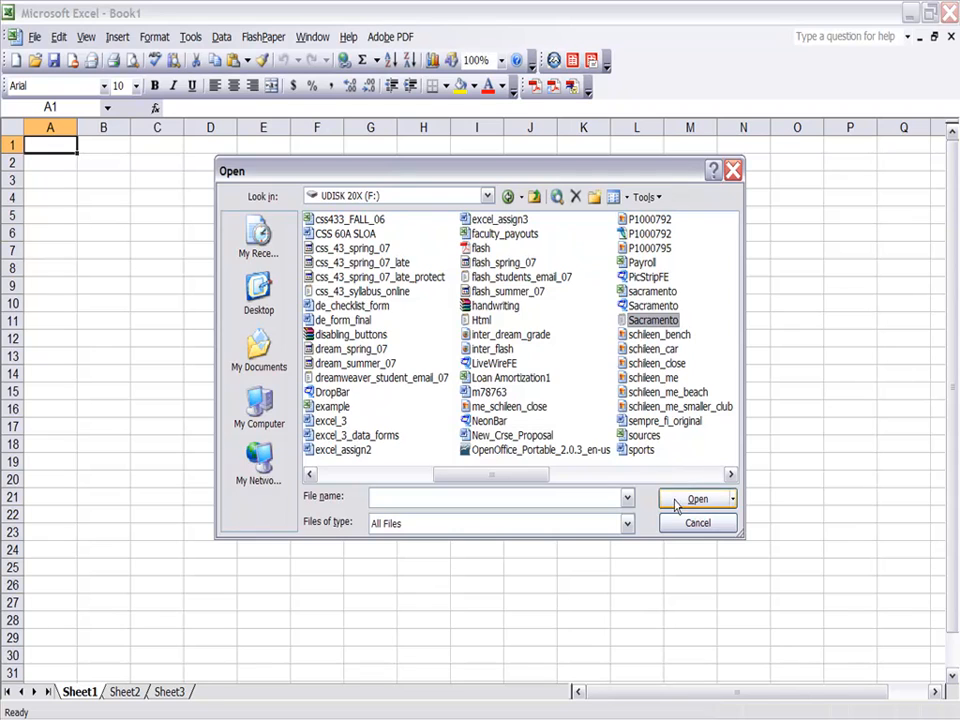
click(674, 498)
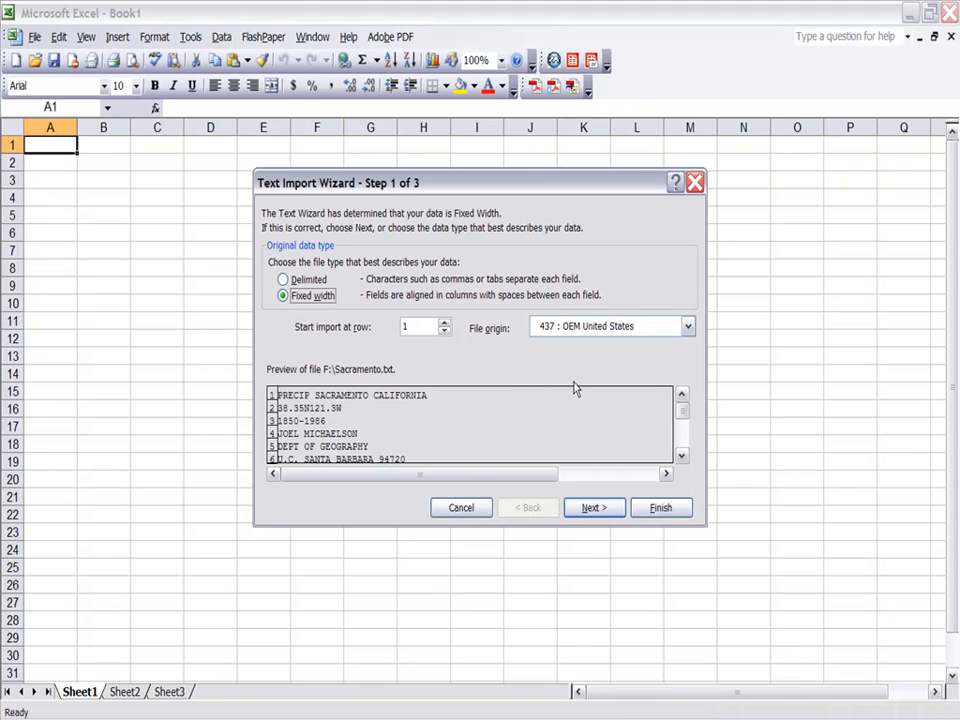
Step: Keep the Fixed width data type, set the import to start at row 9, and continue to the column breaks
click(445, 324)
click(446, 330)
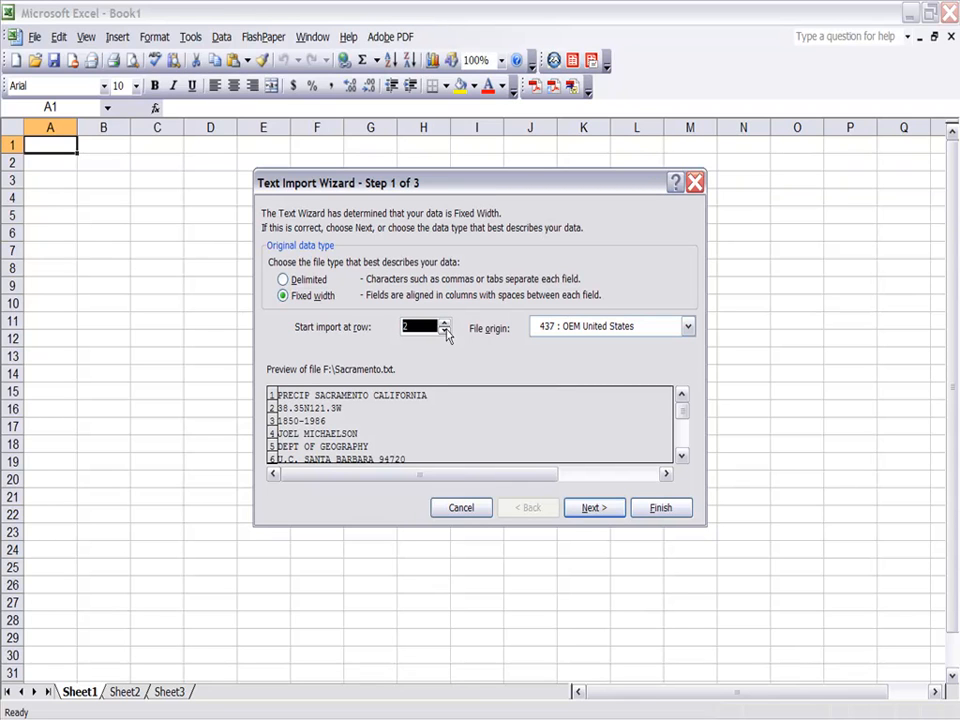
click(445, 324)
click(445, 324)
click(445, 324)
click(445, 324)
click(445, 324)
click(445, 324)
click(445, 324)
click(445, 324)
click(682, 457)
click(682, 457)
click(682, 457)
click(682, 457)
click(682, 457)
click(682, 457)
click(682, 457)
click(682, 457)
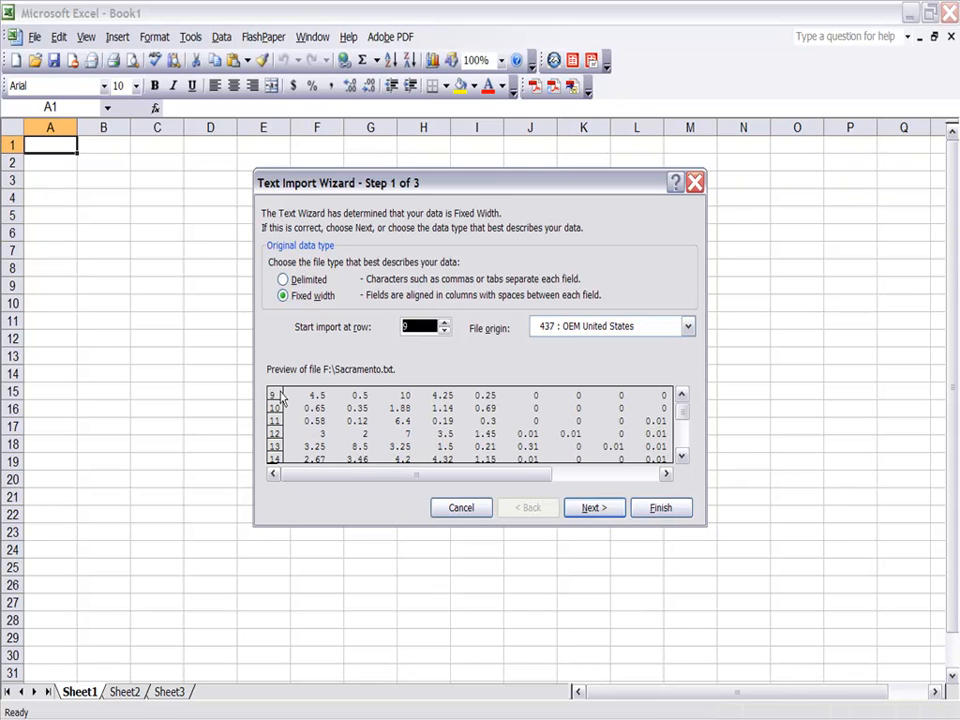
click(594, 508)
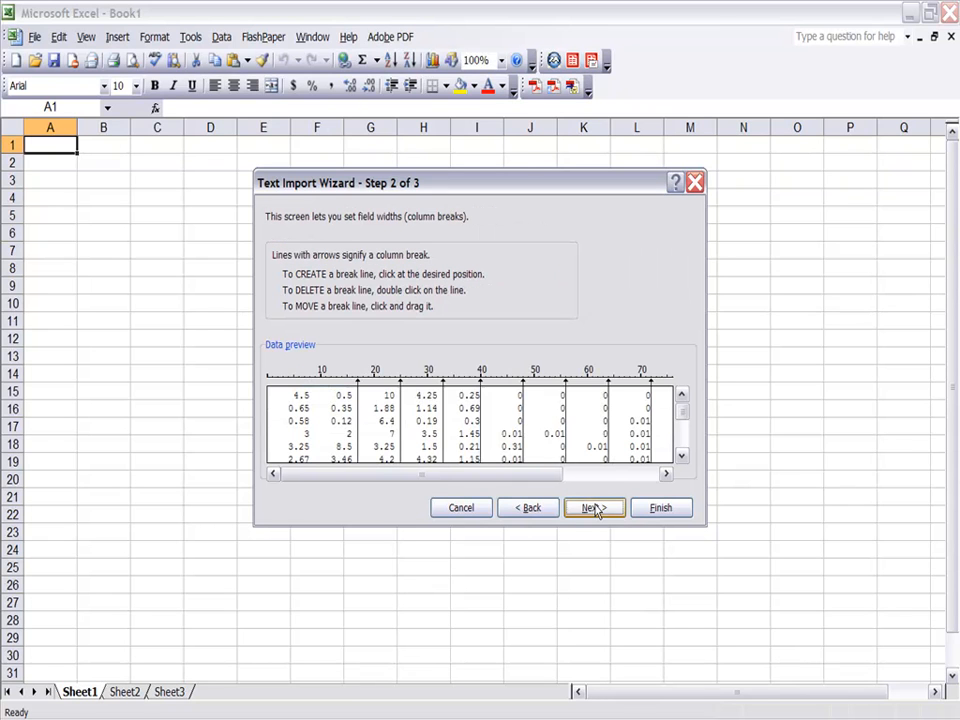
Step: Add a column break at position 10 between the first two data columns, and finish the import with the General format
click(324, 421)
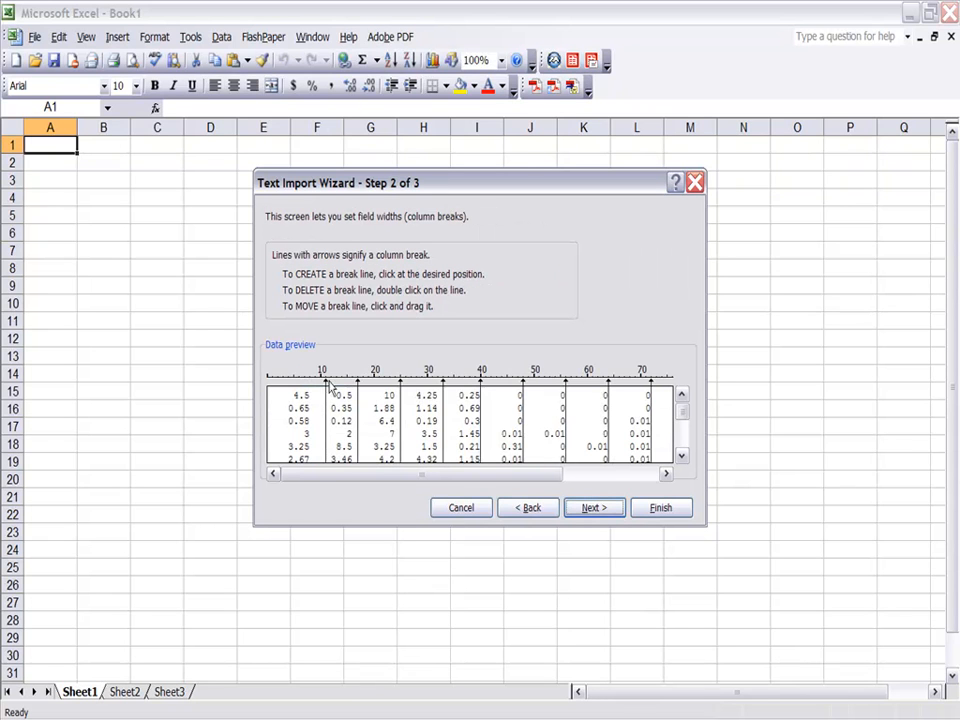
drag(325, 380, 320, 380)
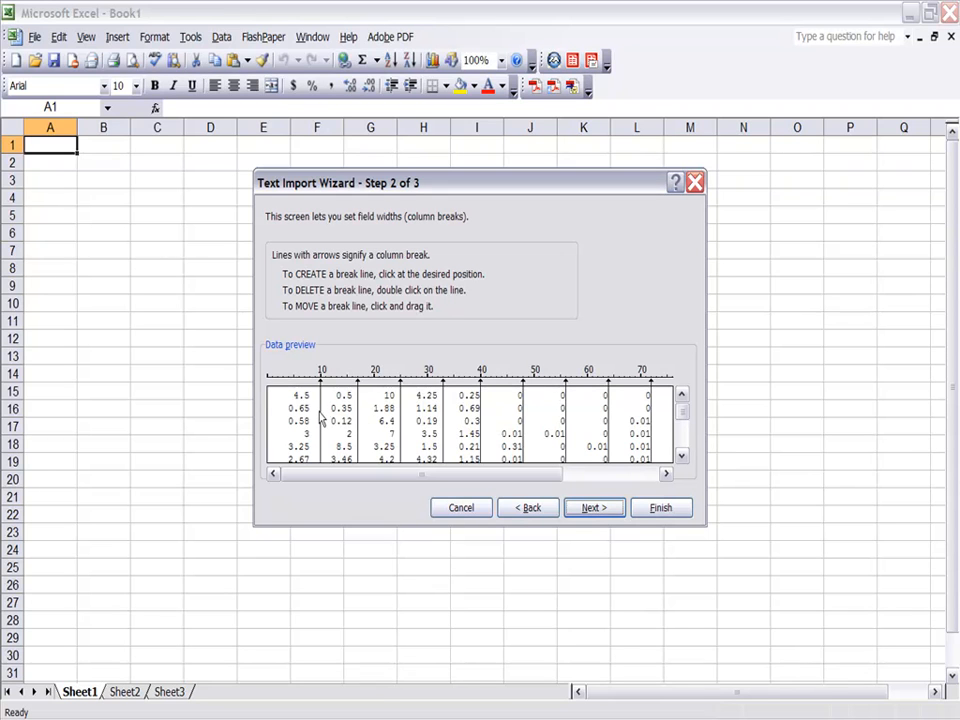
click(594, 509)
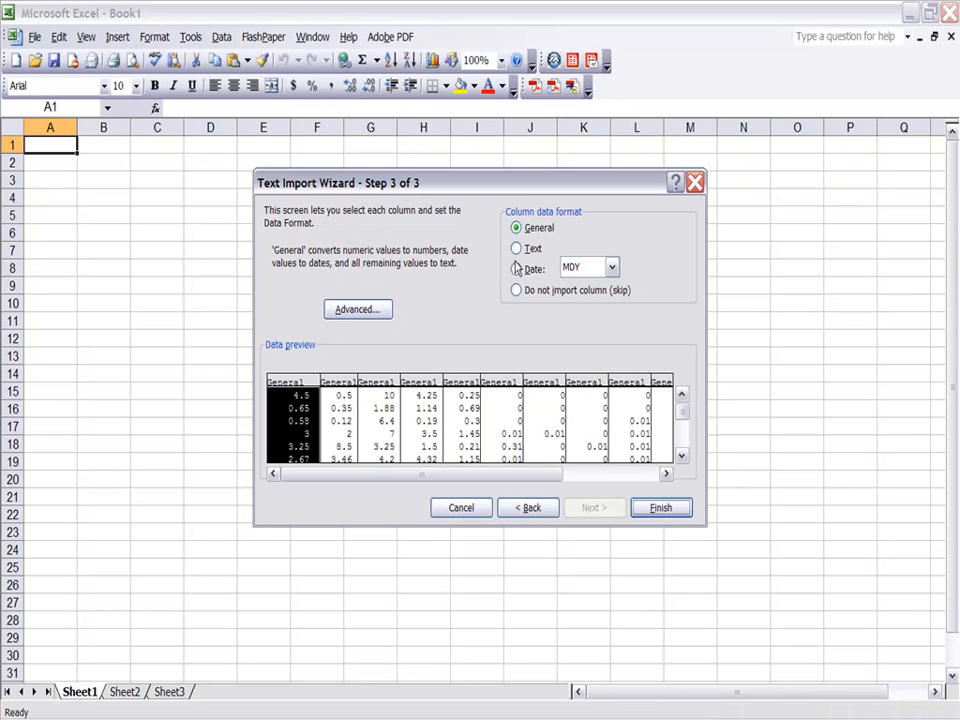
click(660, 512)
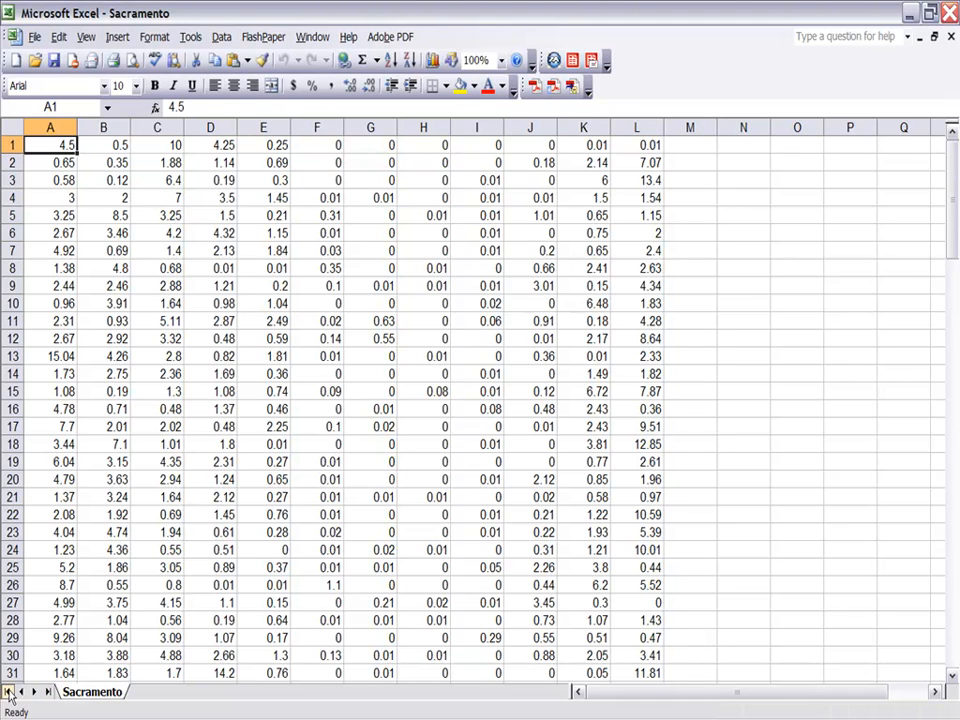
Step: Insert a new worksheet, place it after the Sacramento sheet, and return to the Sacramento sheet
click(117, 40)
click(128, 108)
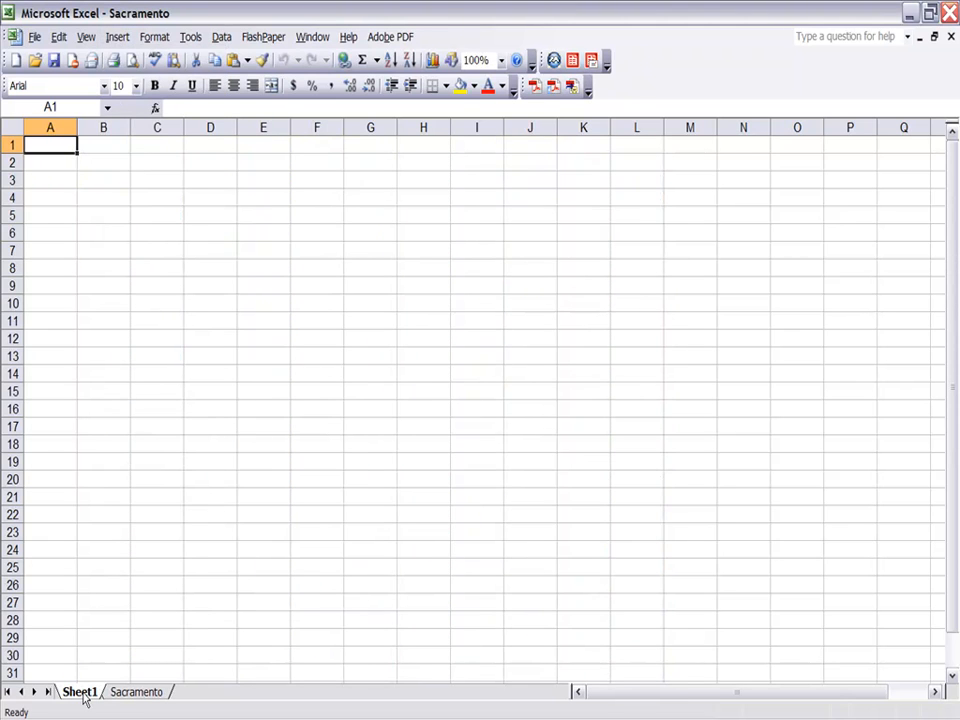
click(126, 695)
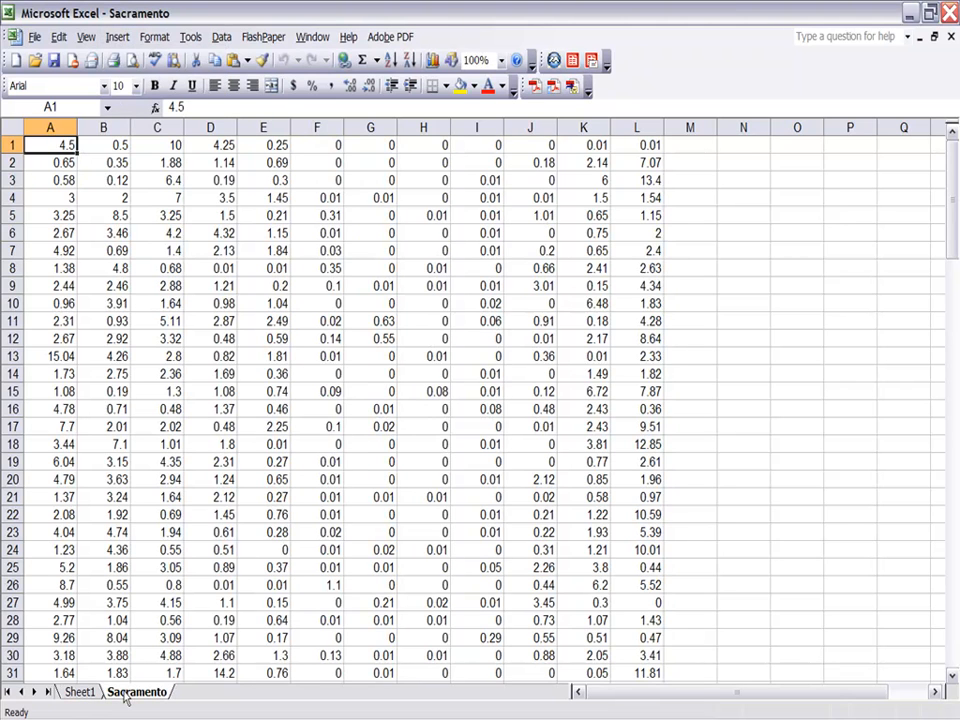
click(81, 692)
drag(95, 695, 181, 694)
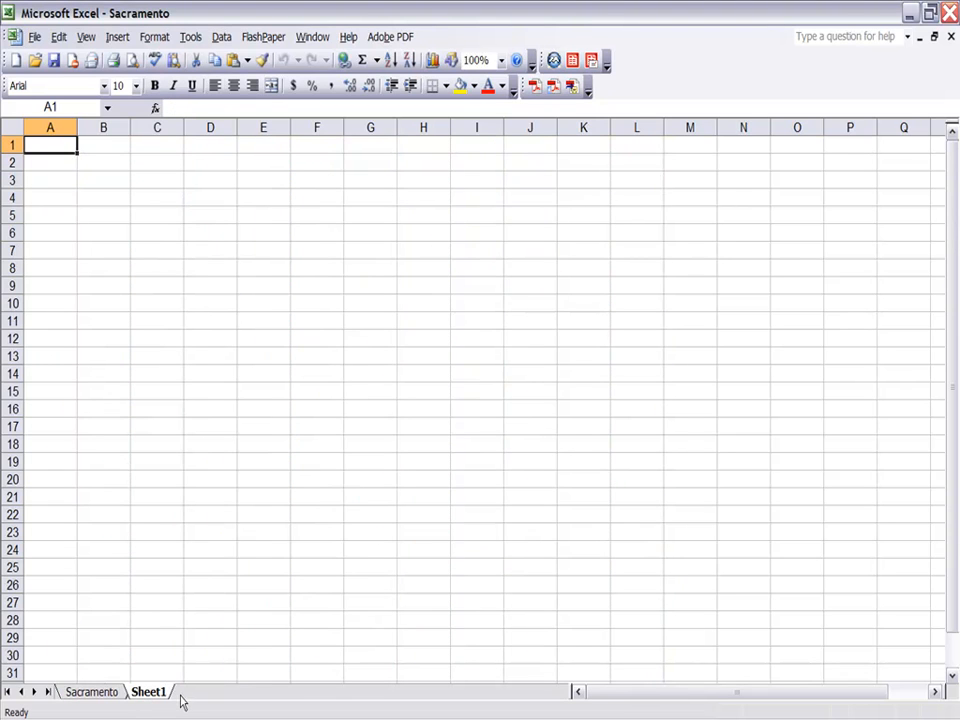
click(92, 695)
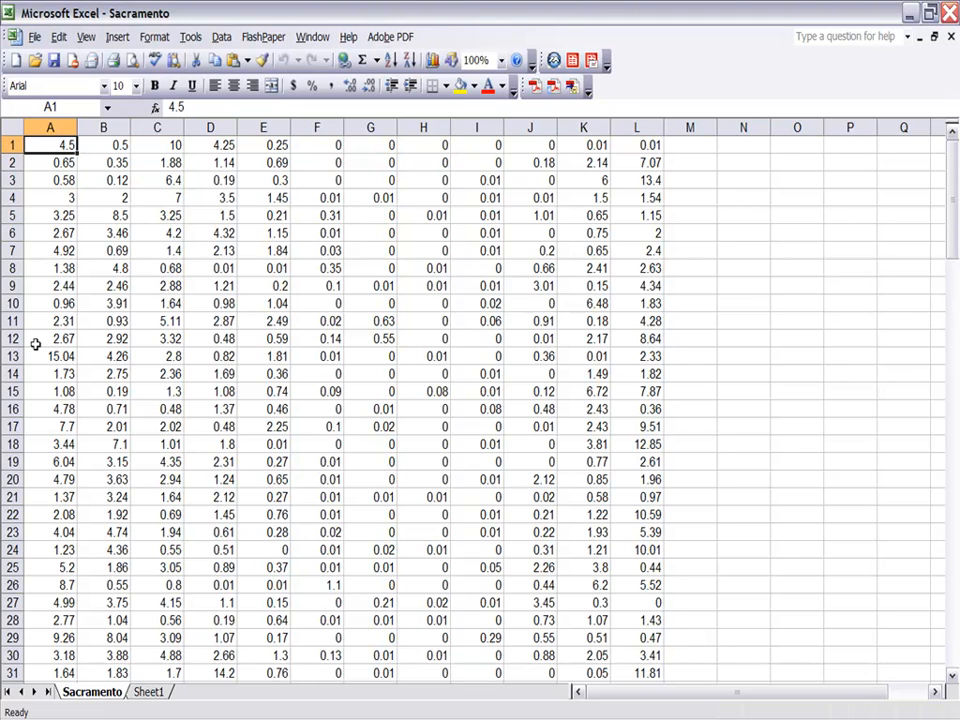
Step: Insert a blank column before column A on the Sacramento sheet
click(52, 125)
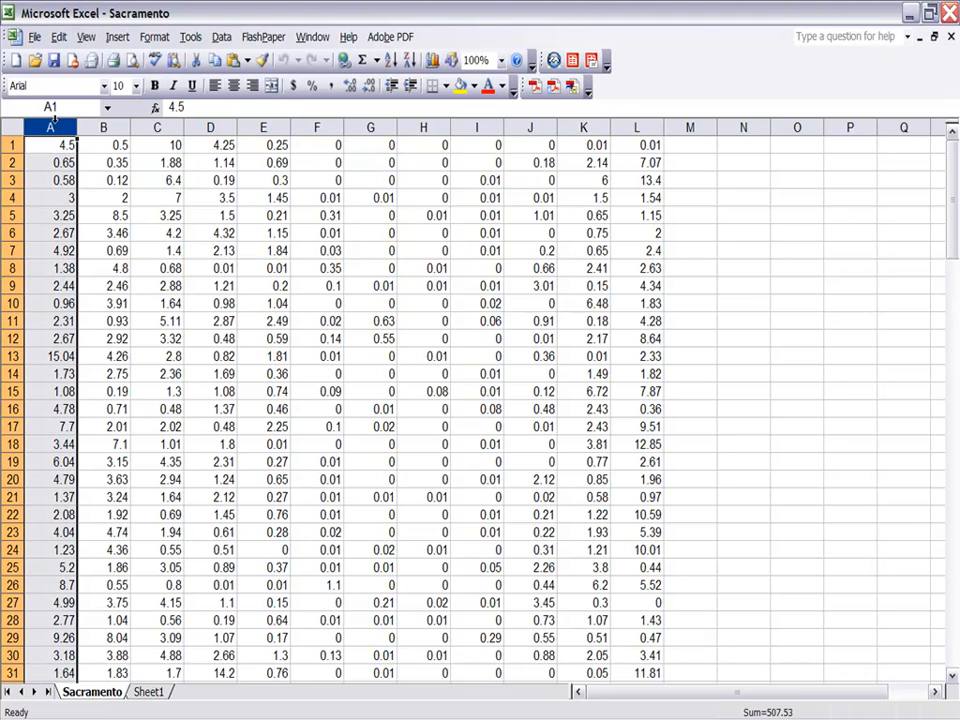
right_click(54, 119)
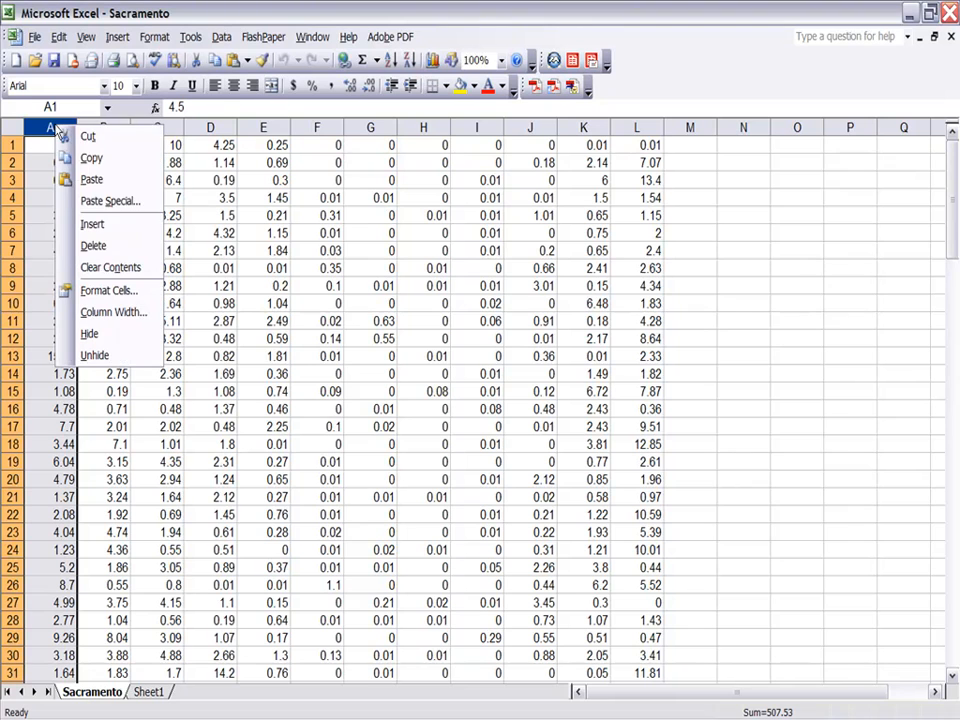
click(96, 224)
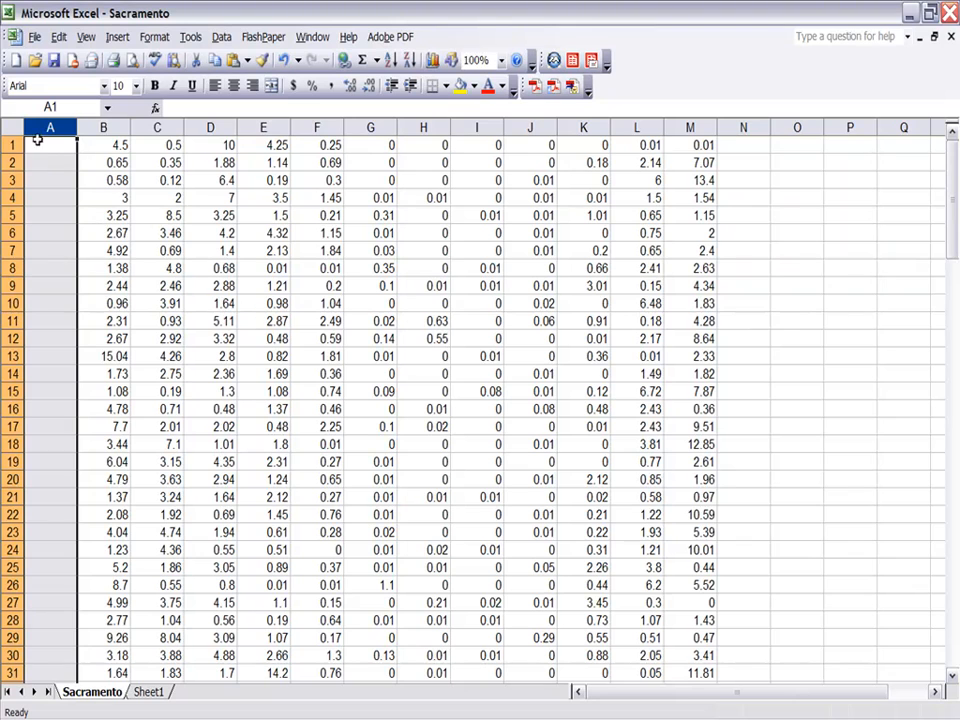
Step: Insert a blank row above row 1 on the Sacramento sheet
click(10, 144)
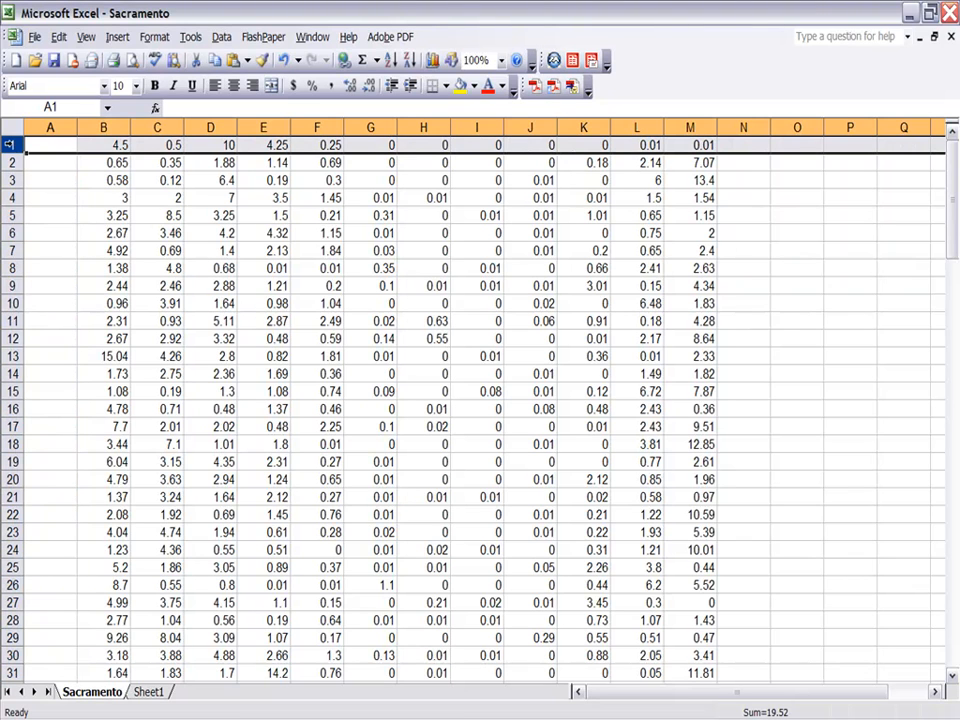
click(50, 127)
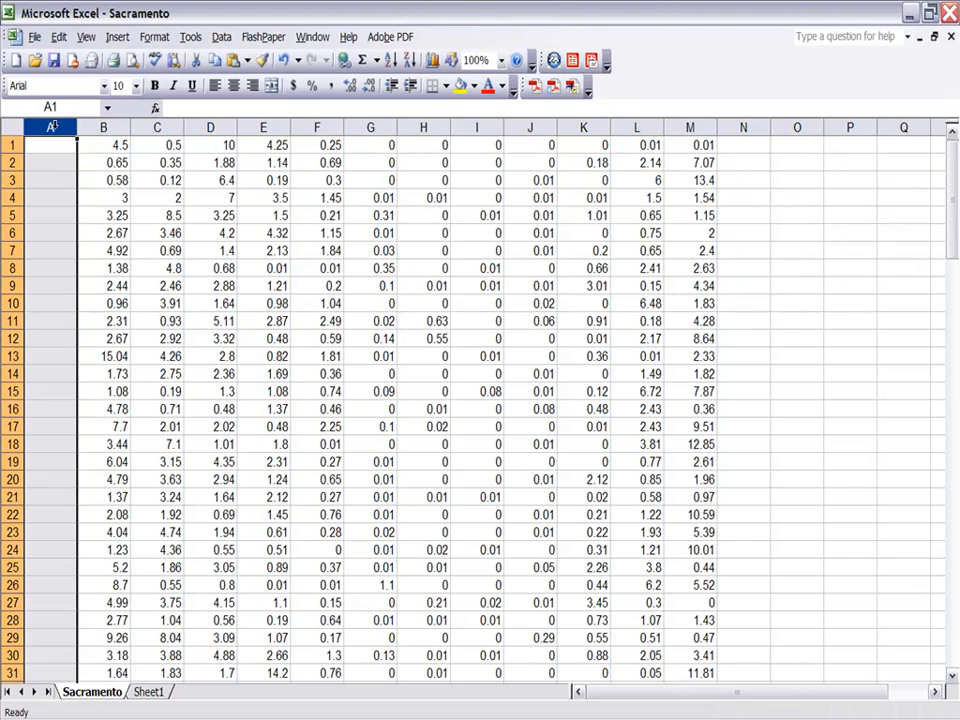
click(8, 145)
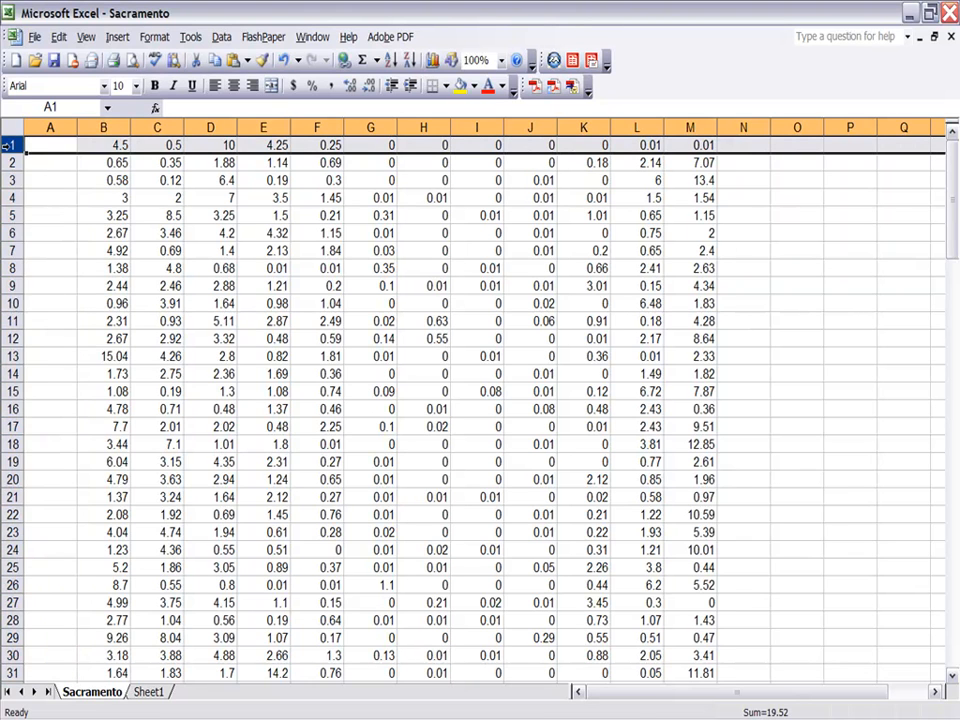
right_click(8, 145)
click(40, 246)
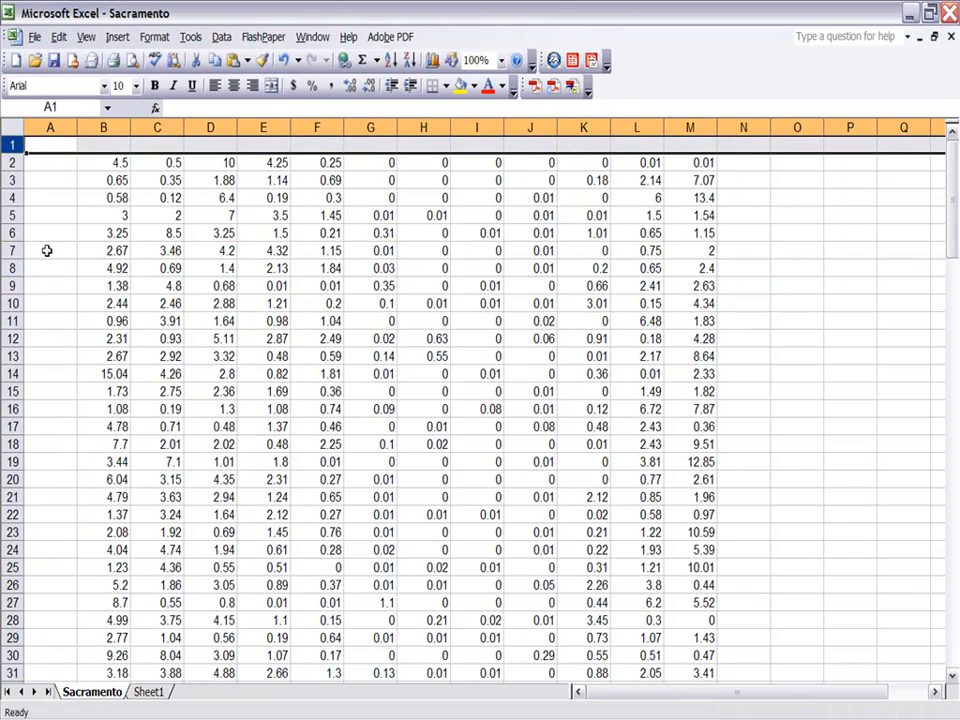
click(103, 144)
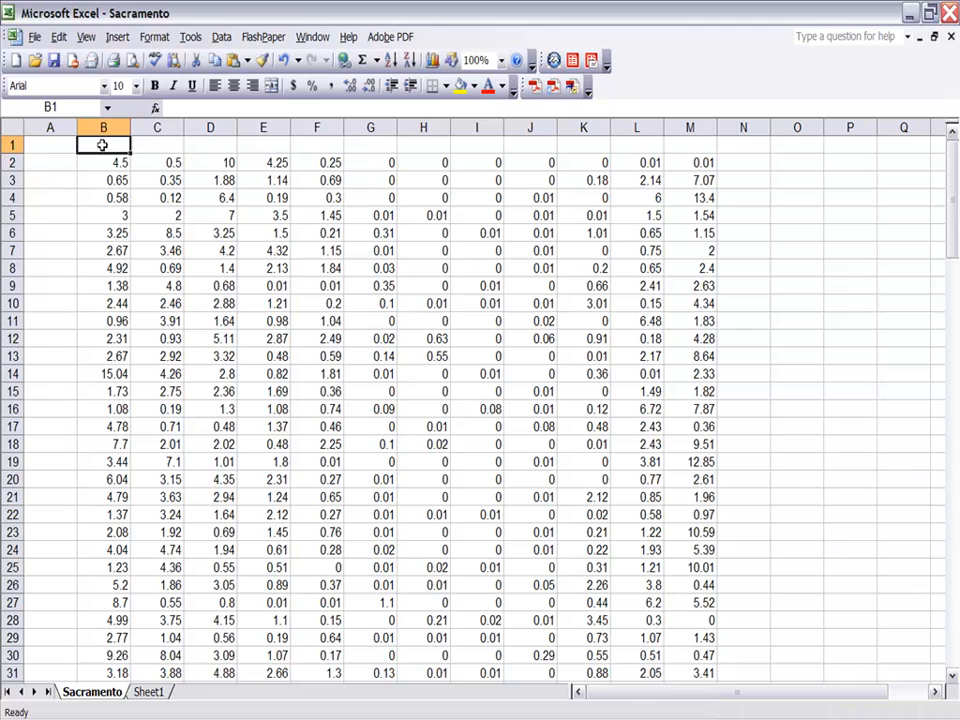
Step: Enter 1850 in cell A2 as a number and try to fill it down column A as far as row 5
click(55, 163)
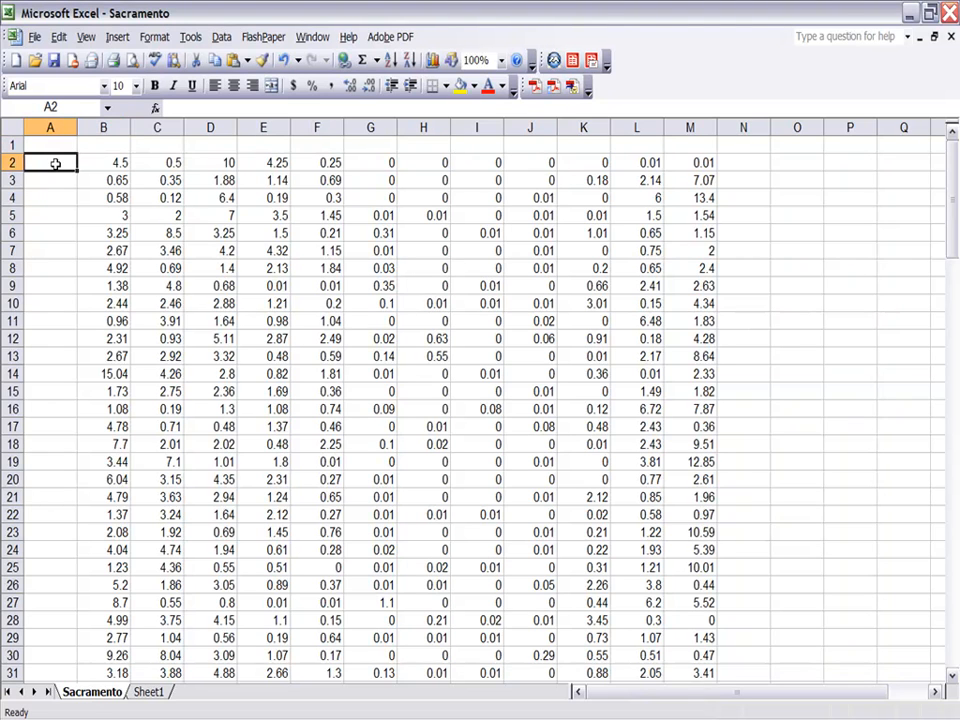
text(1851)
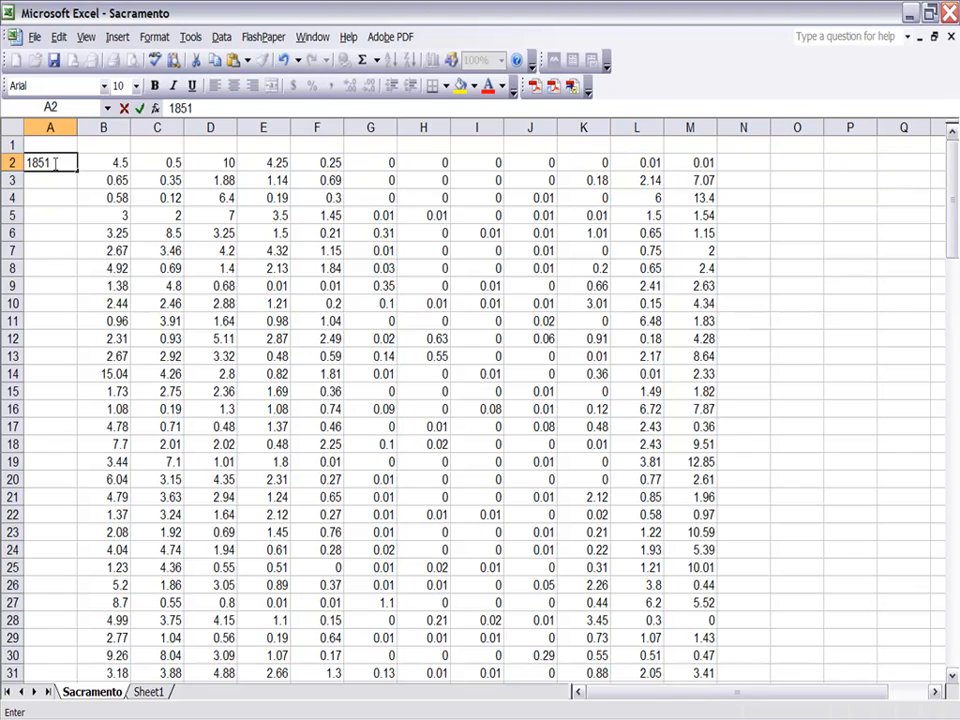
key(BackSpace)
text(0)
click(65, 182)
click(63, 160)
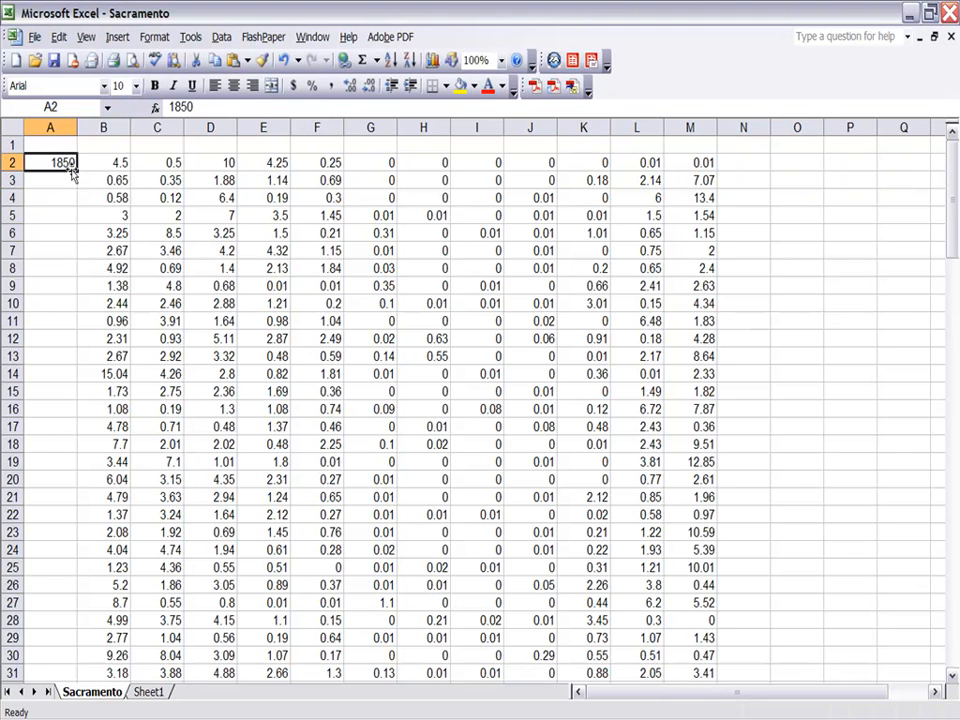
drag(77, 170, 77, 222)
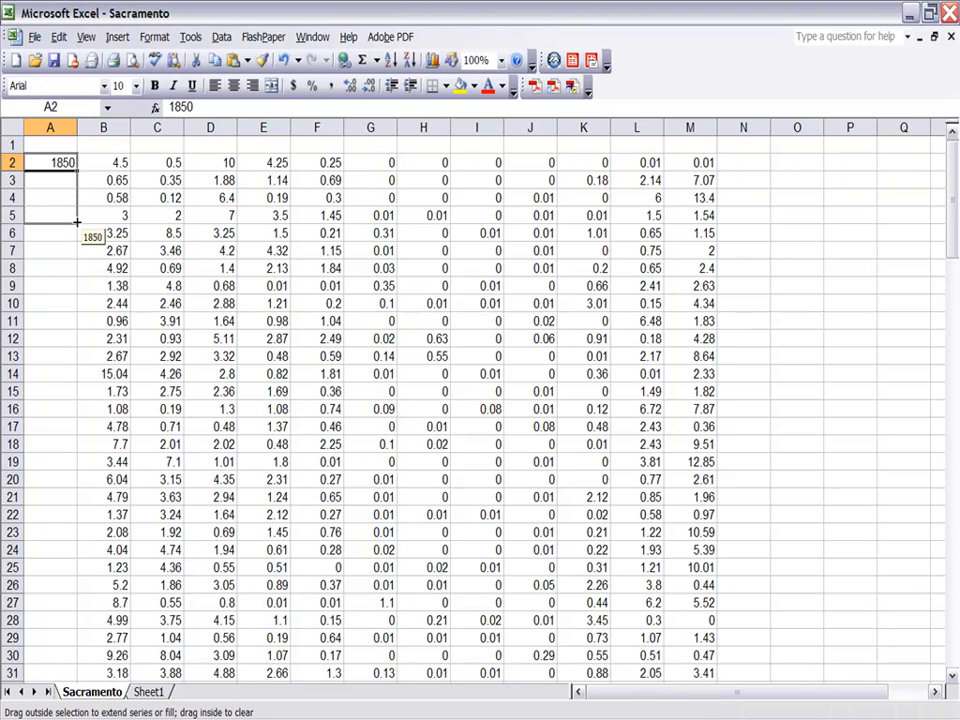
drag(77, 222, 77, 161)
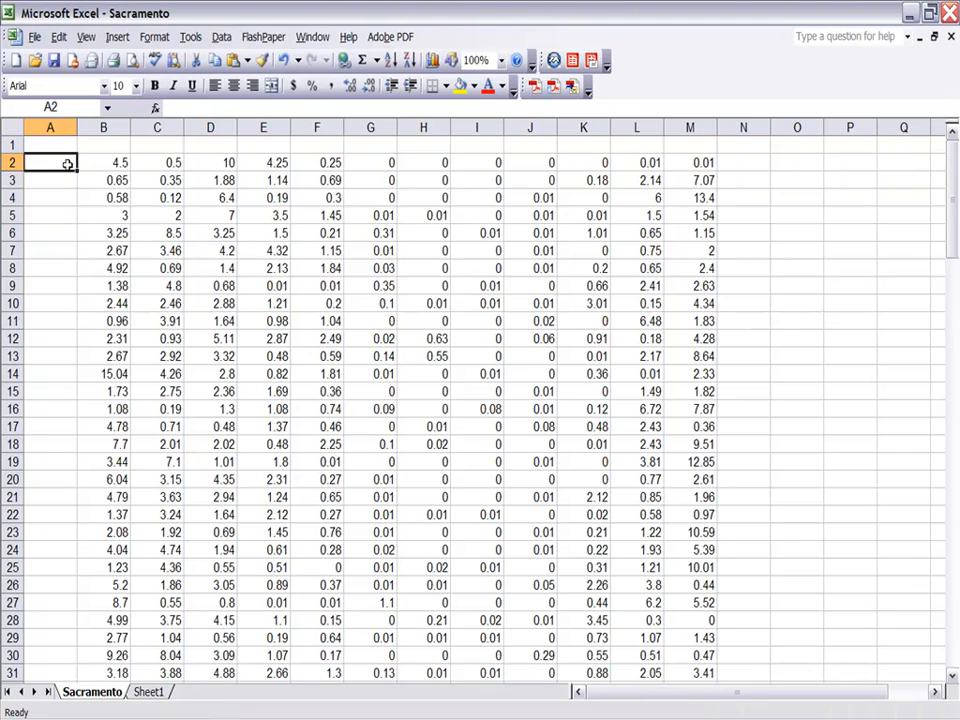
Step: Format cell A2 with the Text number category
right_click(67, 164)
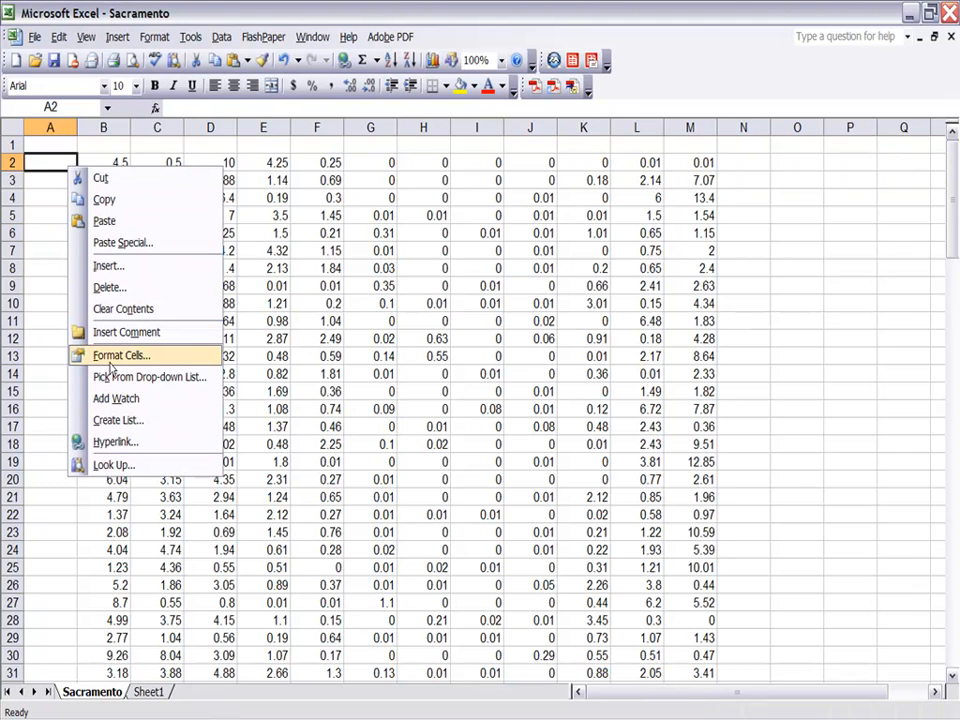
click(107, 358)
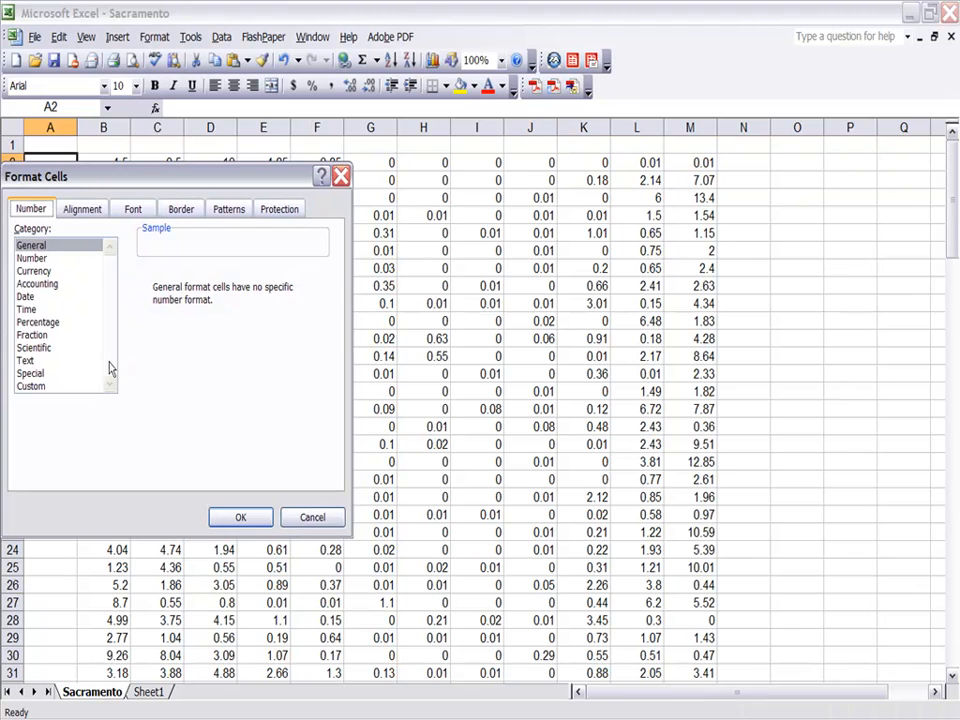
click(27, 360)
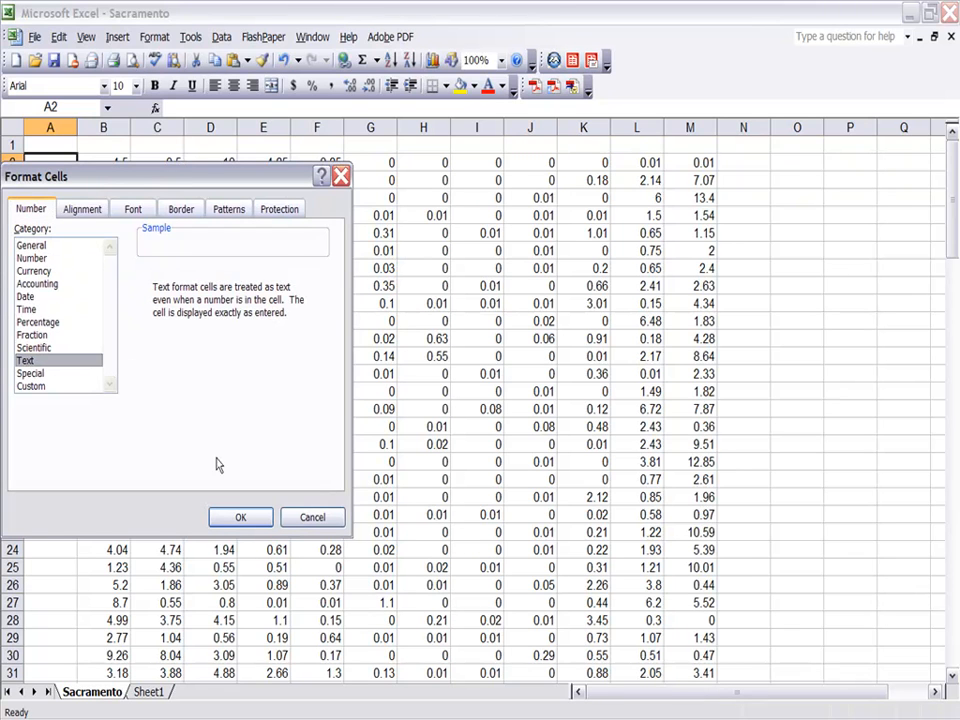
click(243, 518)
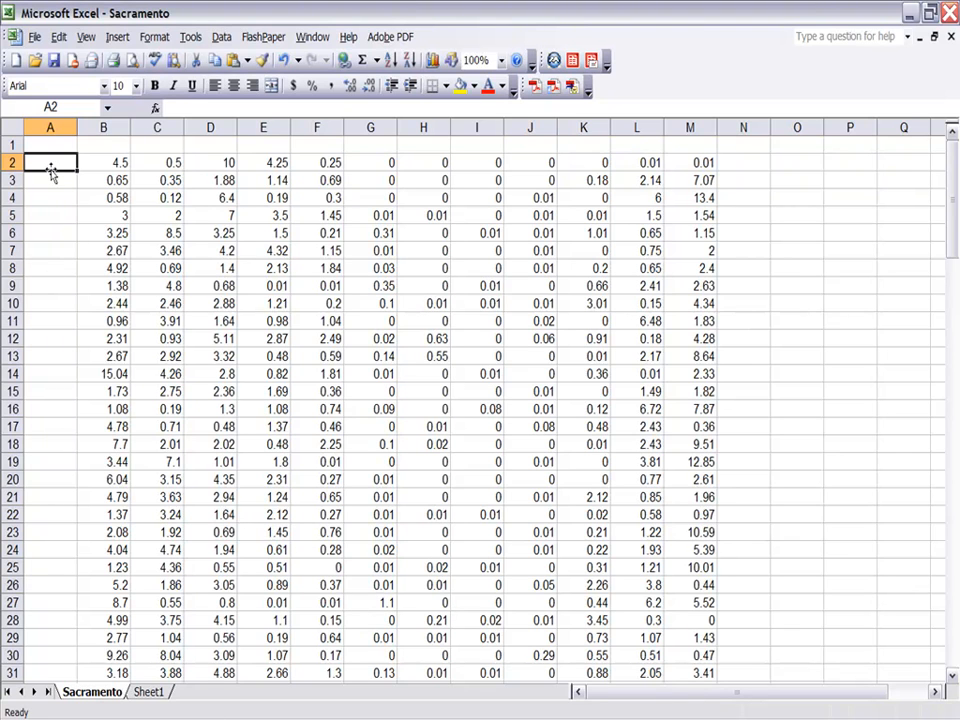
Step: Enter 1850 in cell A2 and fill the year series down column A through row 10
text(1850)
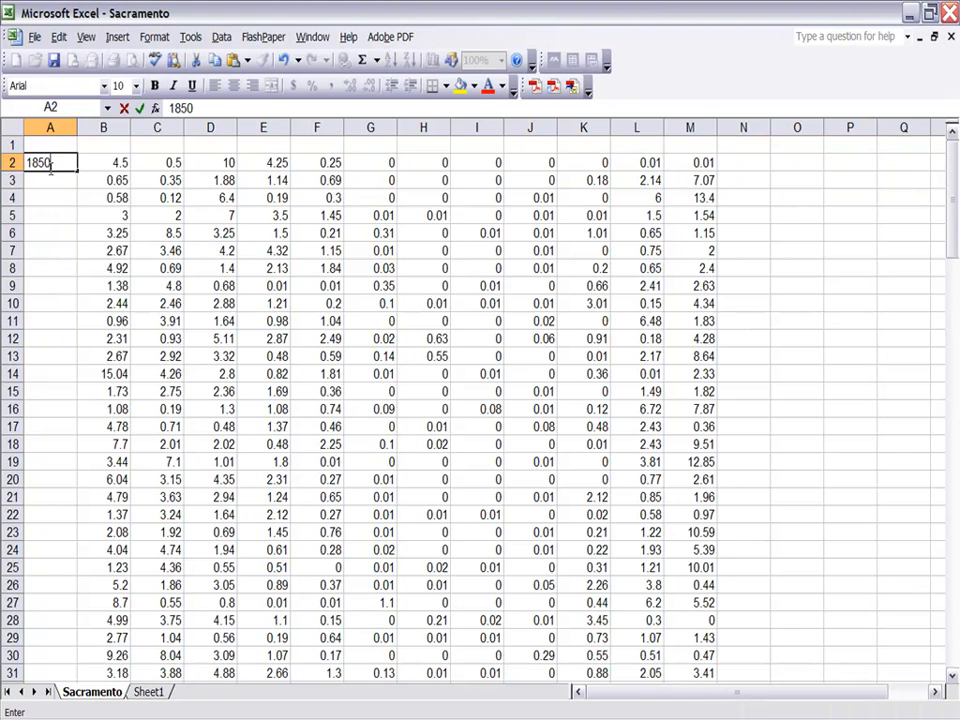
click(66, 195)
click(62, 162)
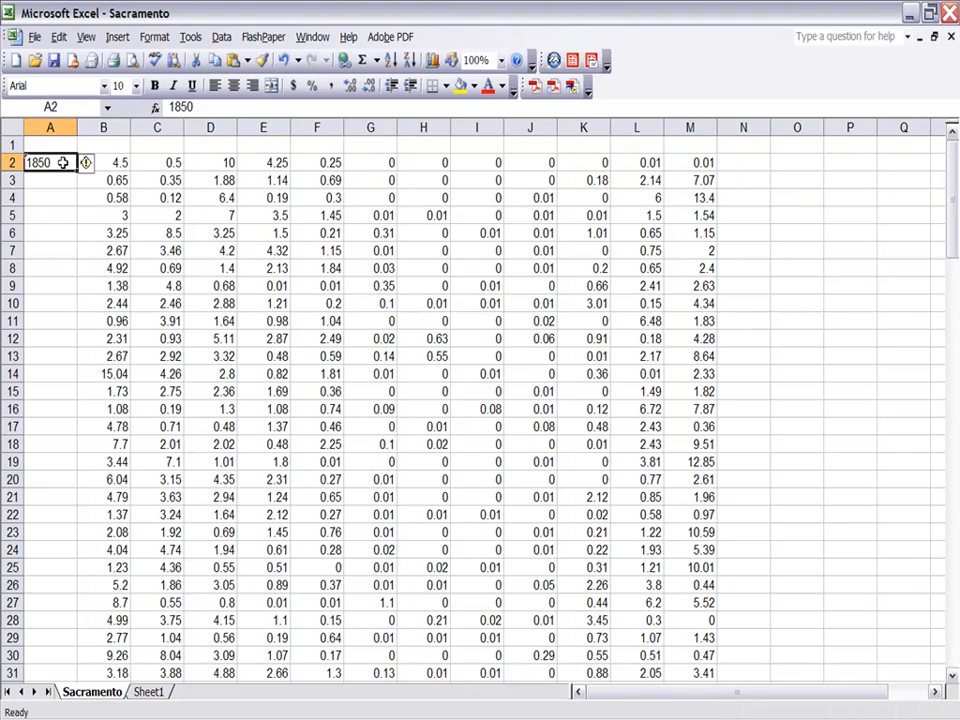
drag(77, 171, 75, 249)
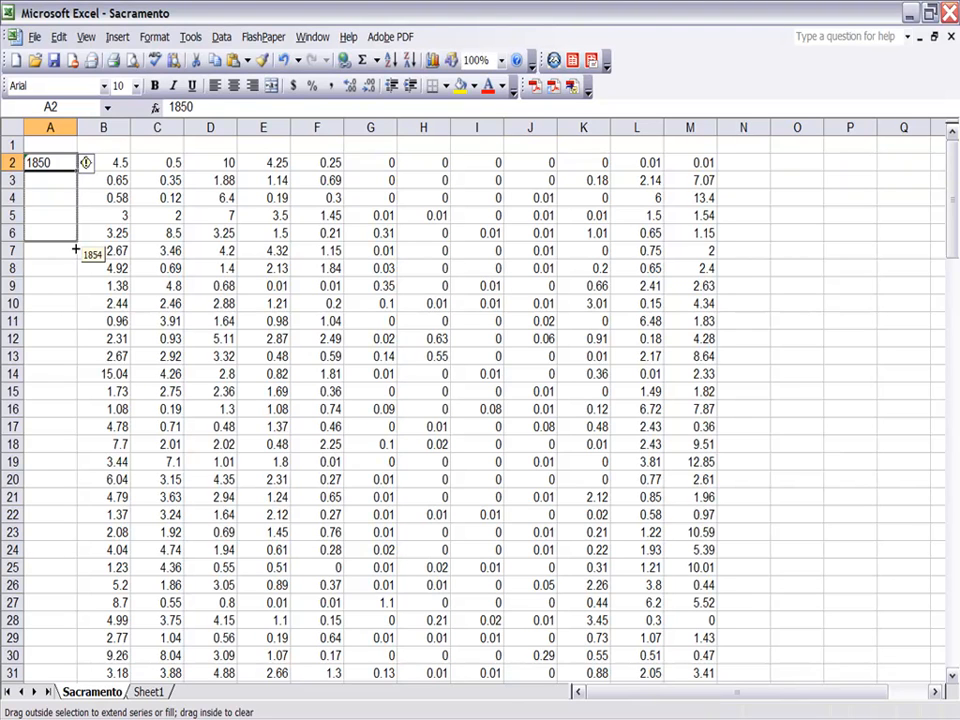
drag(75, 249, 75, 305)
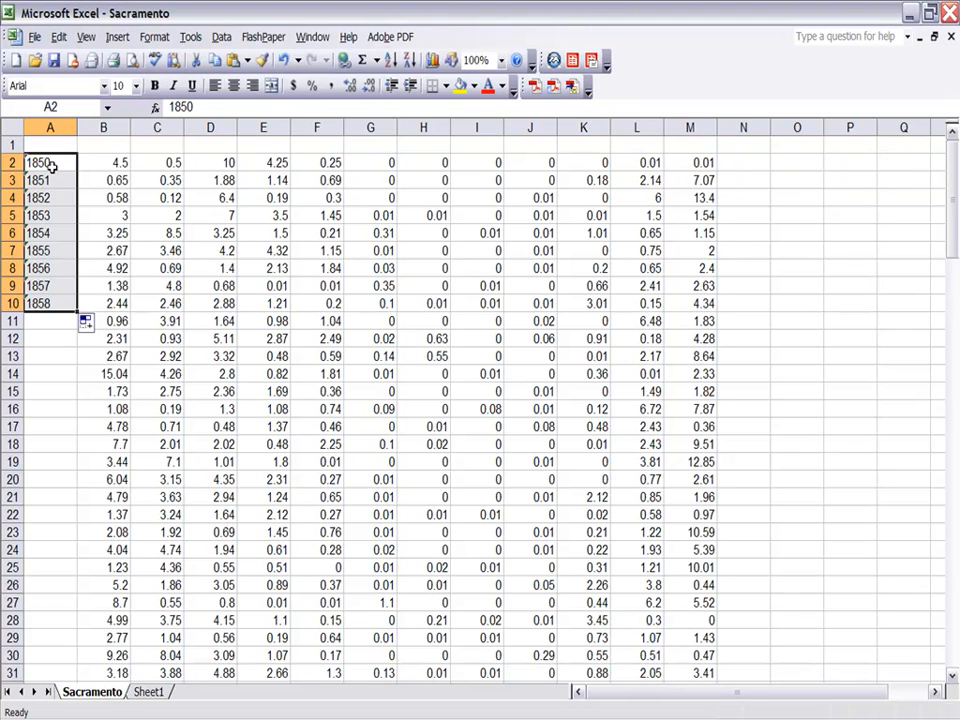
Step: Re-enter 1850 in cell A2, repeat the fill down to A10, and view the available Auto Fill Options
click(51, 166)
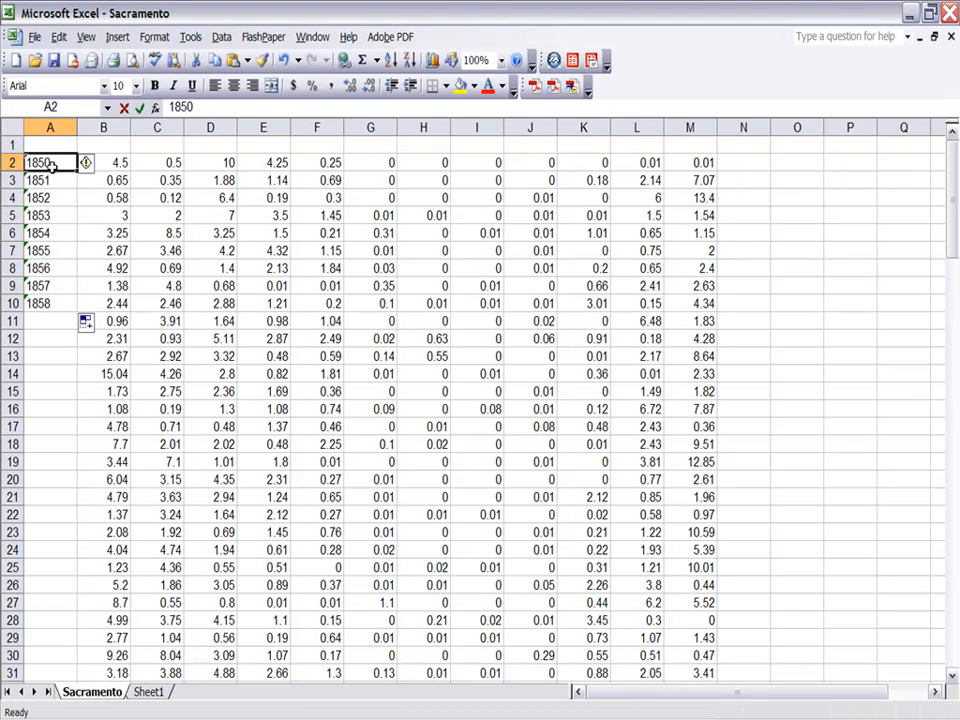
key(BackSpace)
text(1850)
click(61, 170)
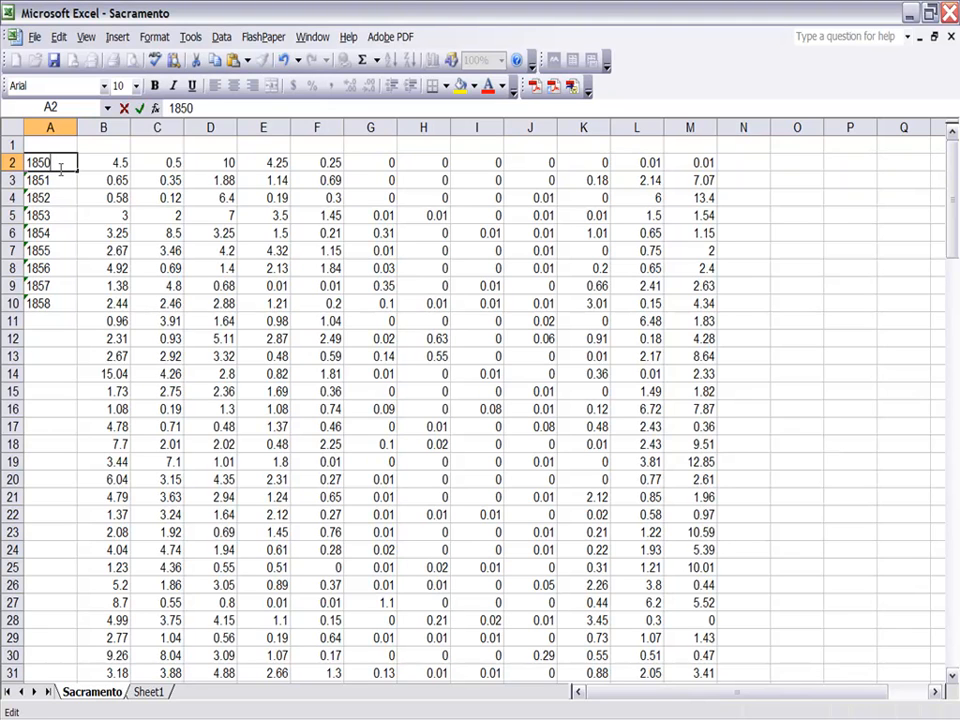
click(68, 197)
click(68, 162)
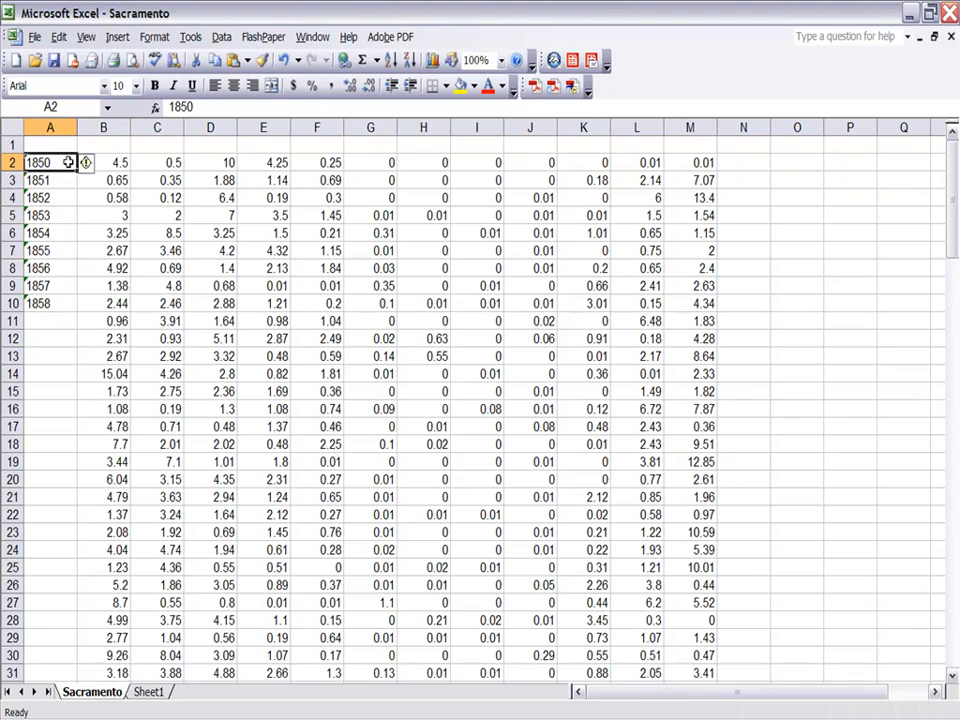
drag(77, 170, 76, 306)
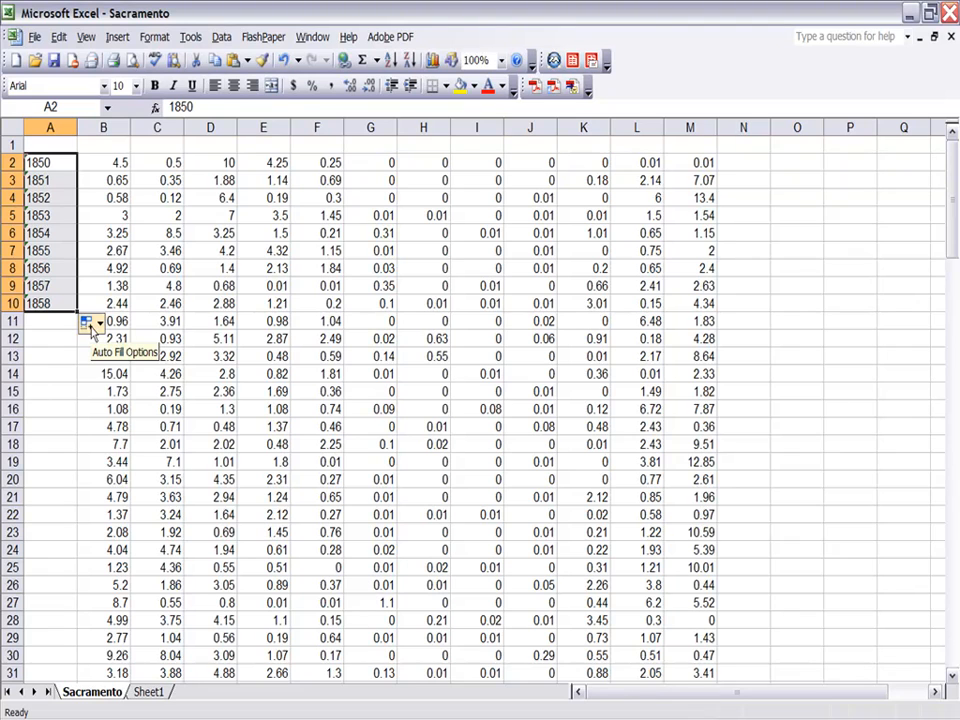
click(99, 325)
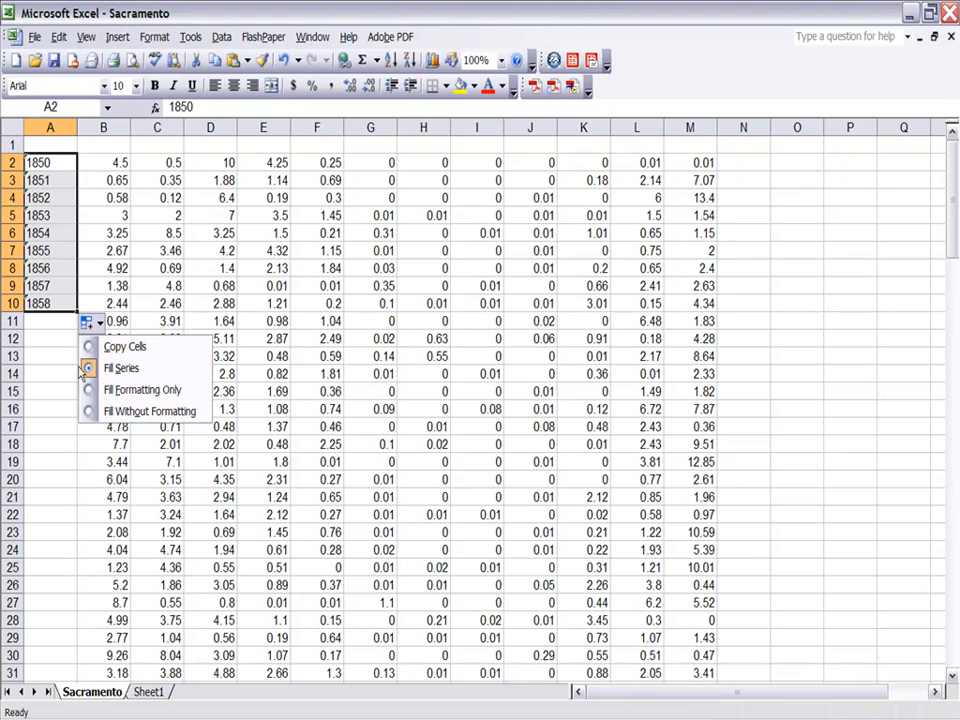
click(40, 358)
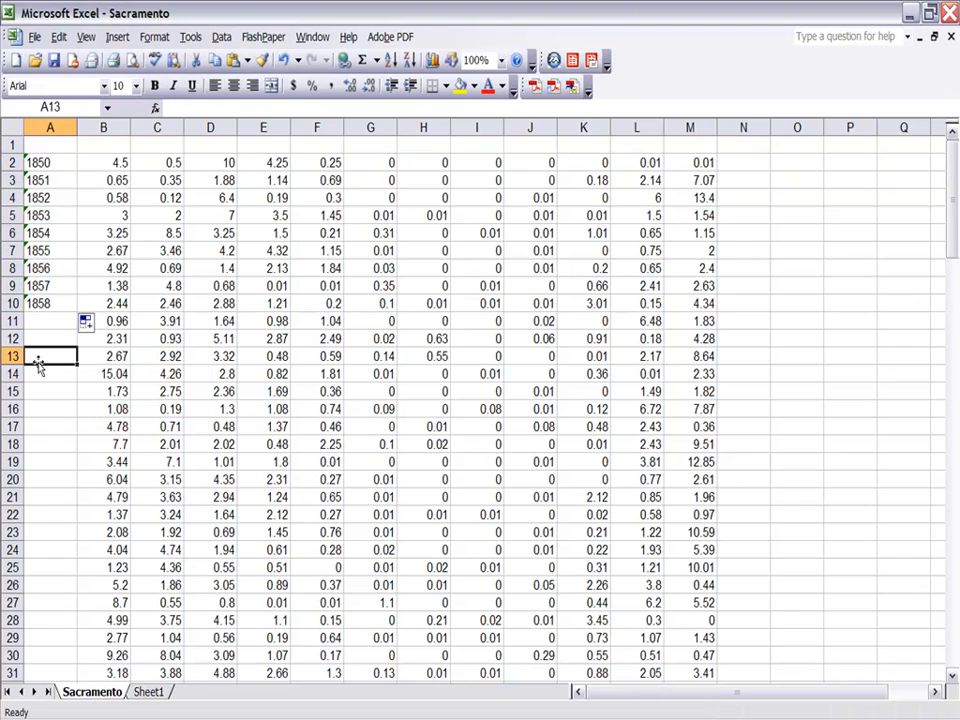
Step: Ignore the number-stored-as-text errors on cells A10 and A2
click(40, 303)
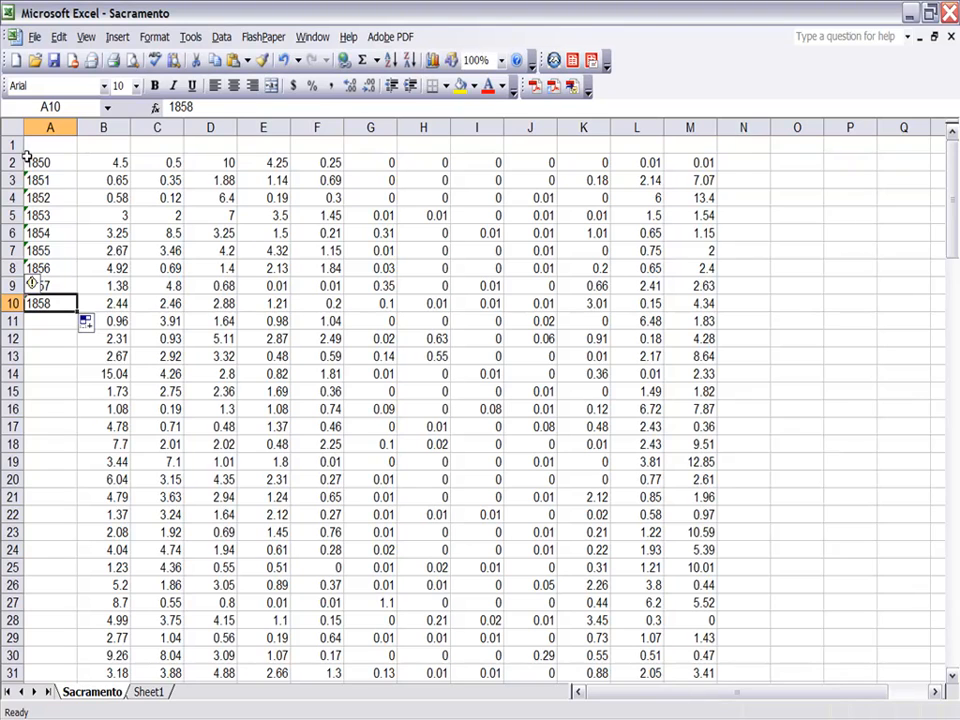
click(46, 284)
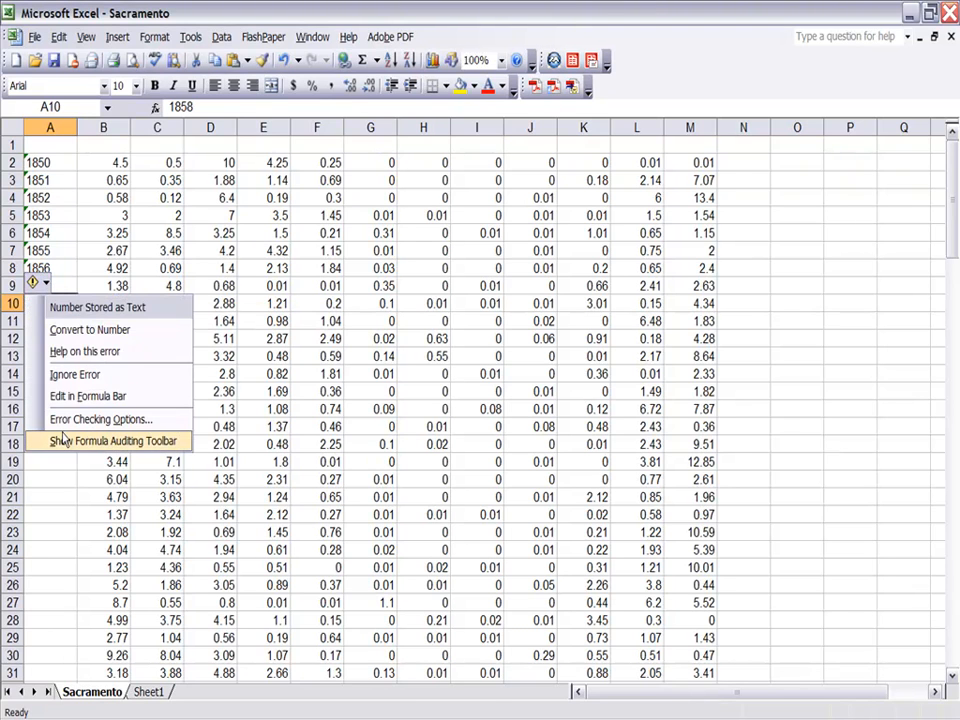
click(63, 375)
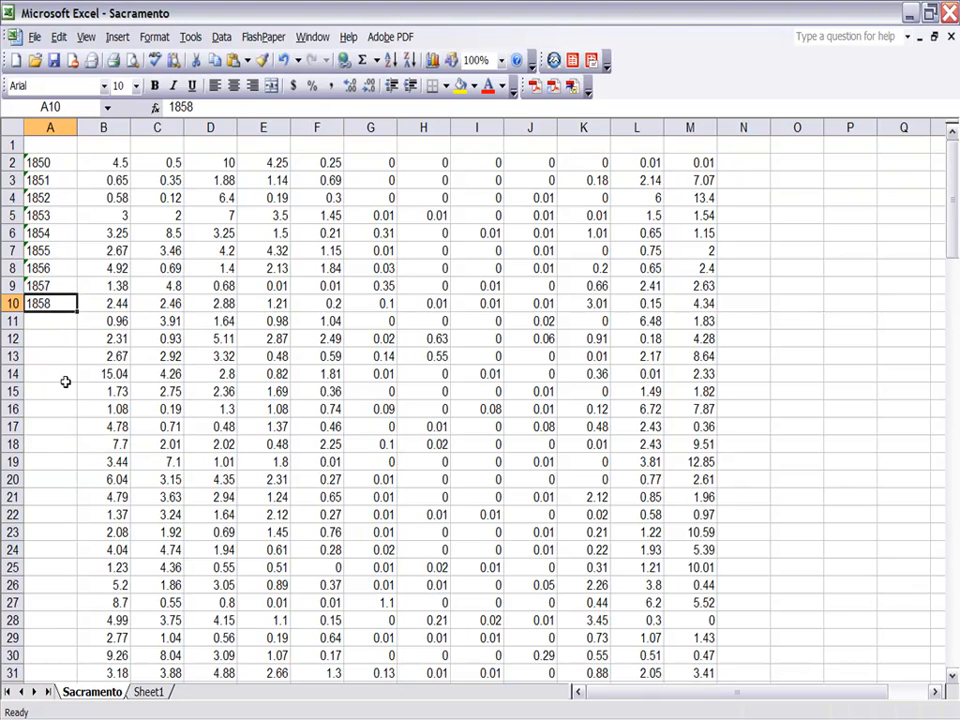
click(46, 163)
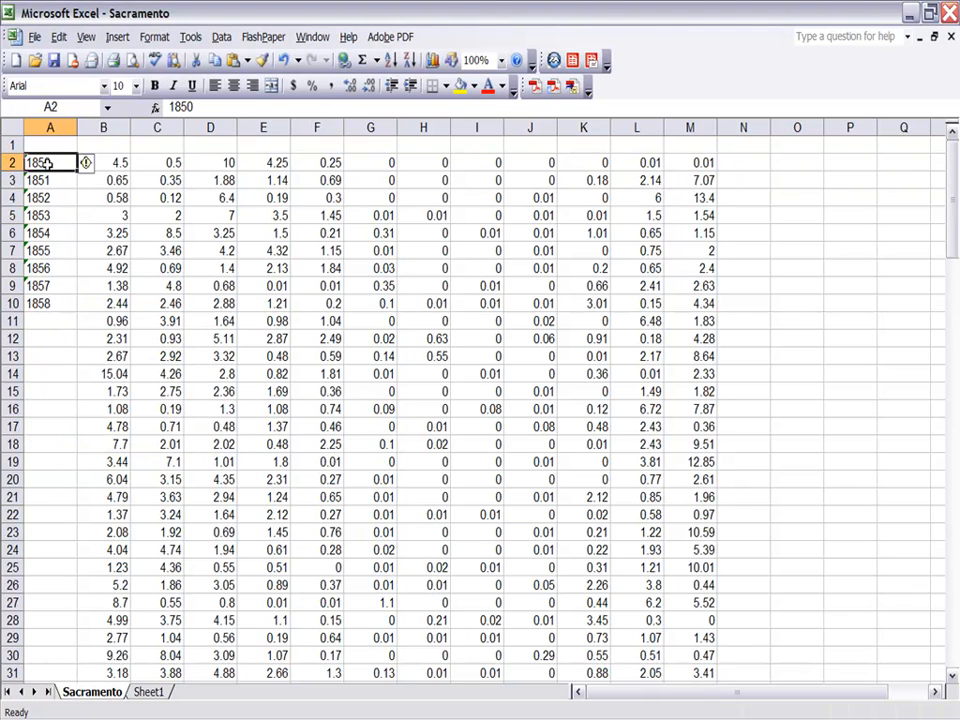
right_click(46, 163)
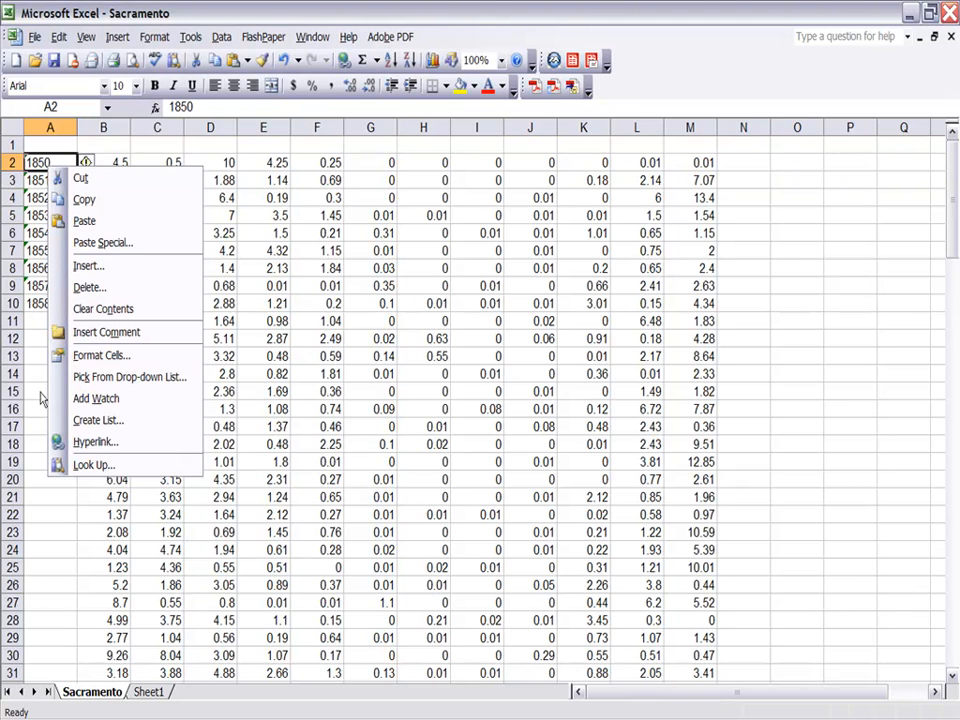
click(41, 394)
click(30, 162)
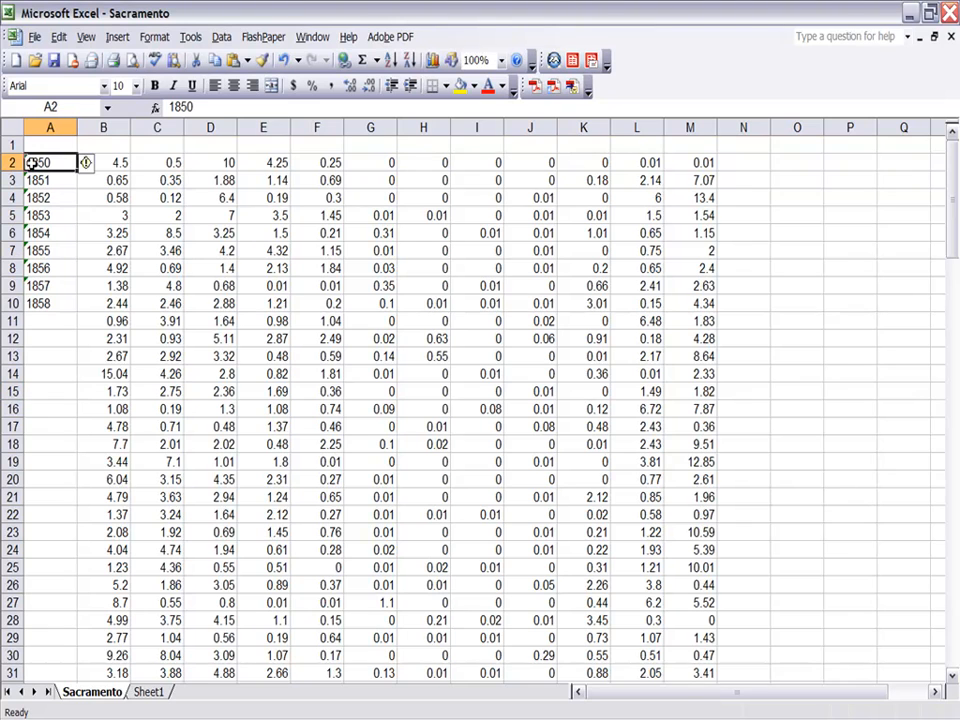
click(88, 163)
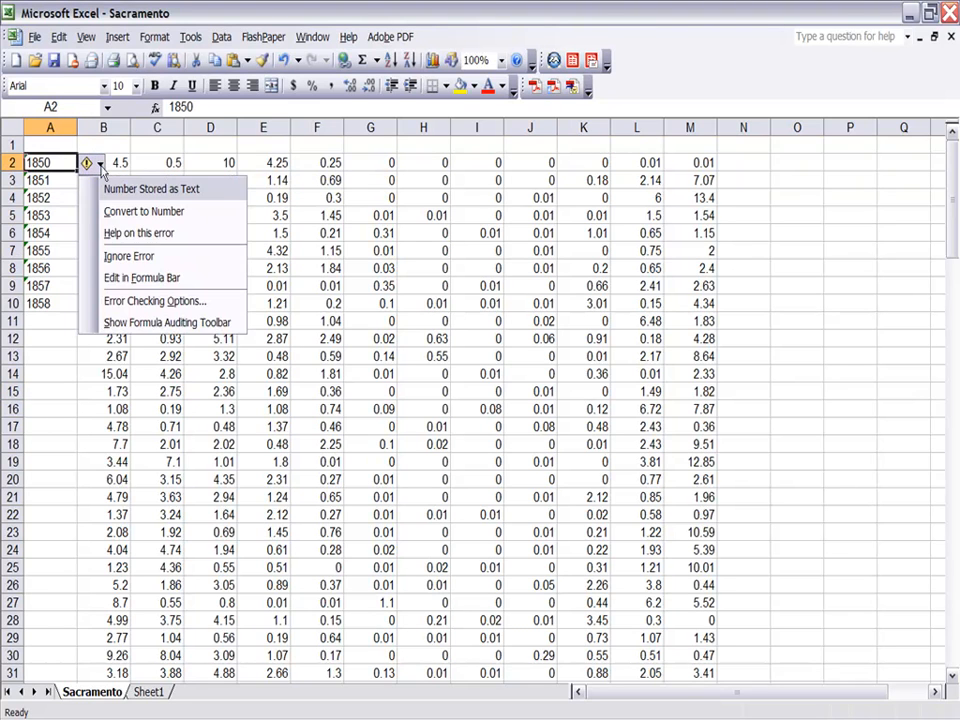
click(116, 256)
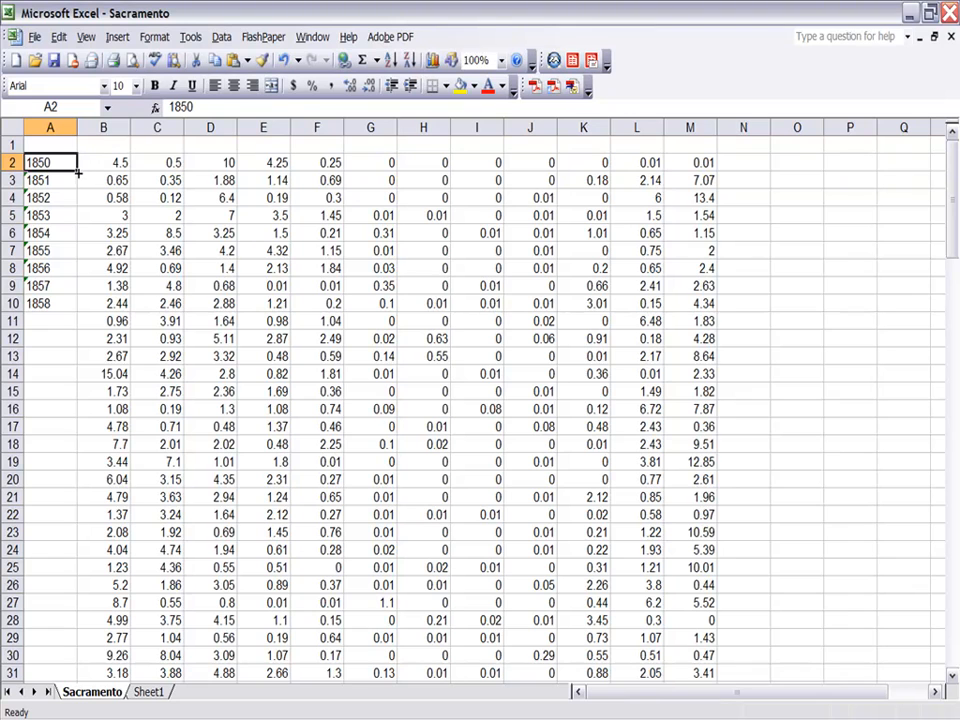
Step: Extend the year series from cell A2 down column A through 1874 in row 26
drag(77, 177, 77, 595)
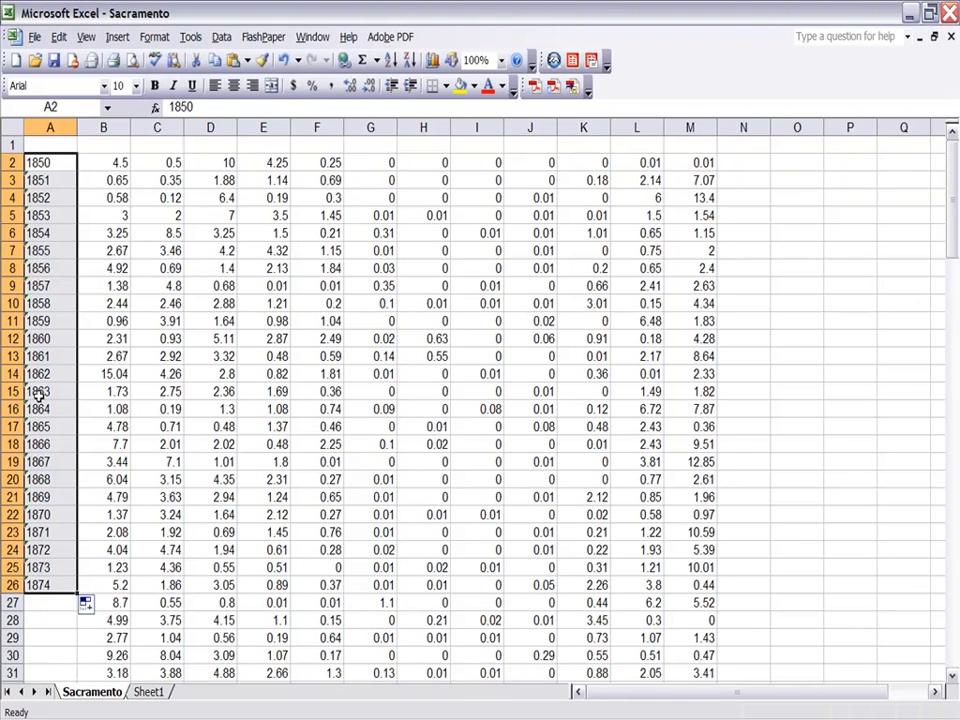
click(84, 438)
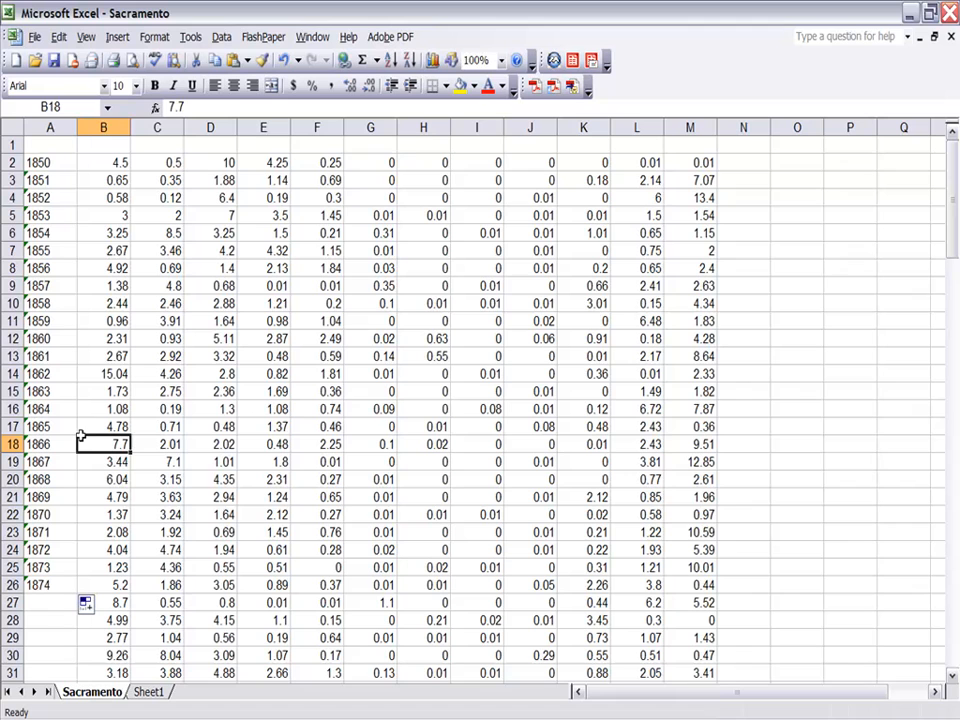
Step: Sum B2:M2 into cell N2, fill the sum down column N to row 13, and check the copied formulas
click(741, 159)
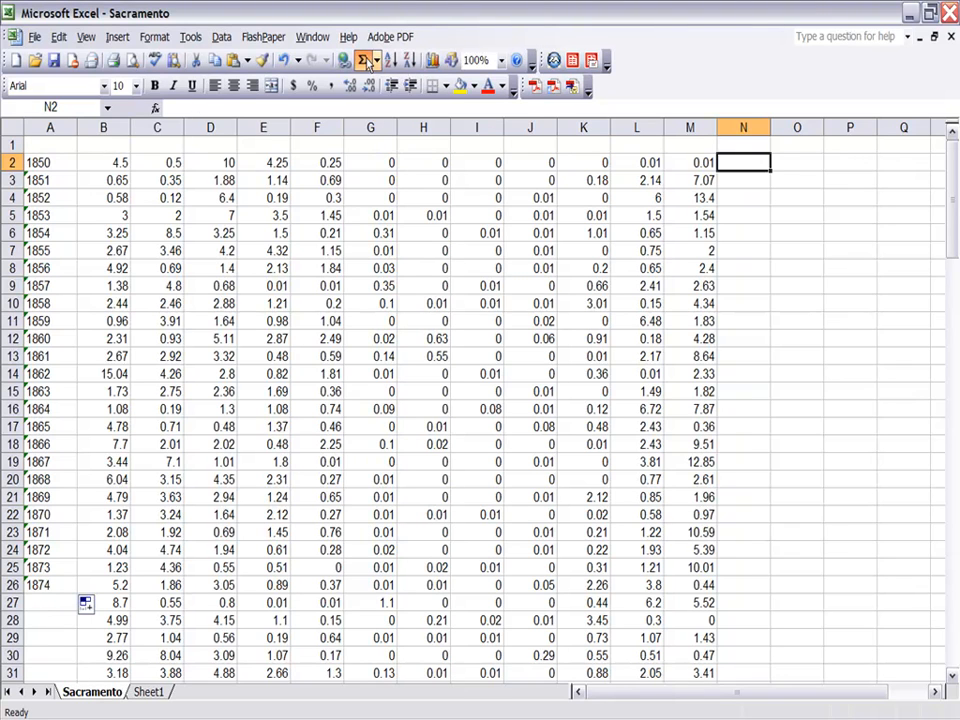
click(364, 61)
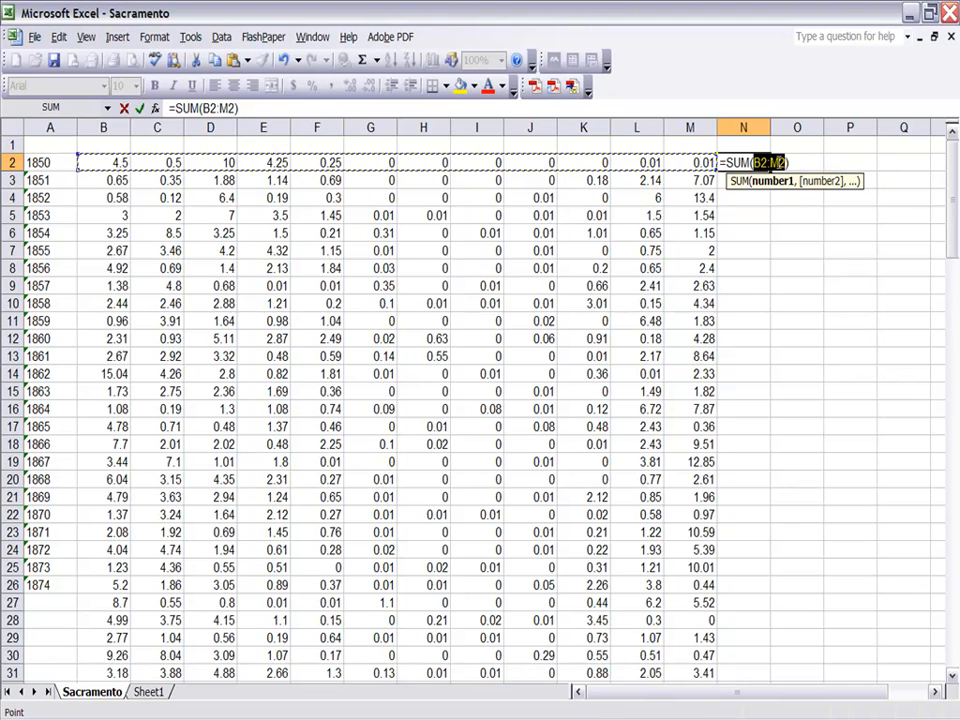
key(Return)
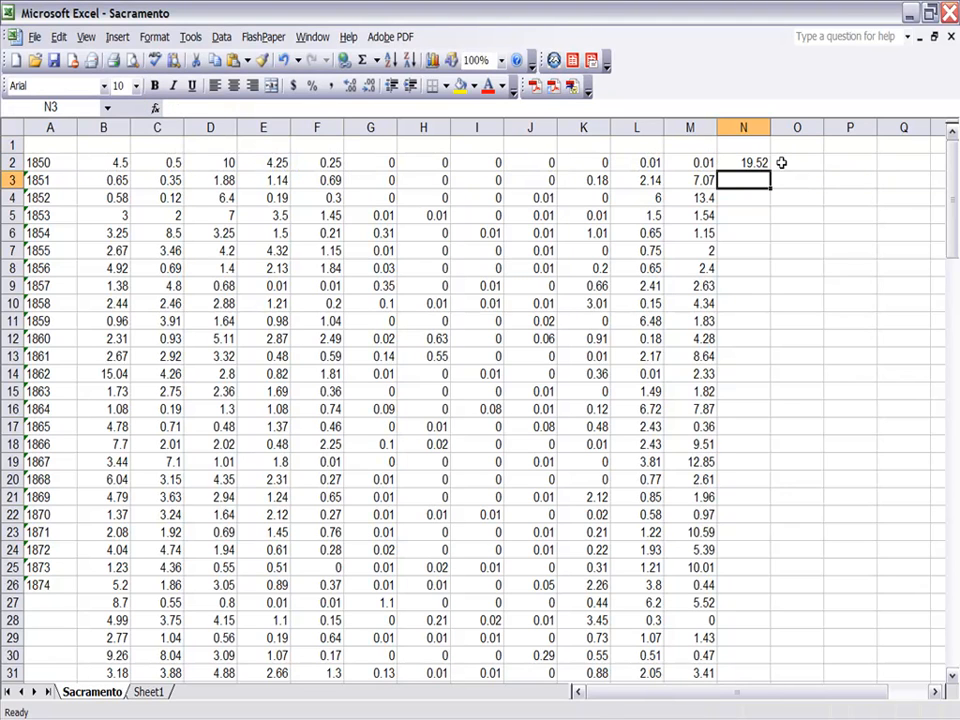
click(752, 162)
drag(770, 171, 767, 362)
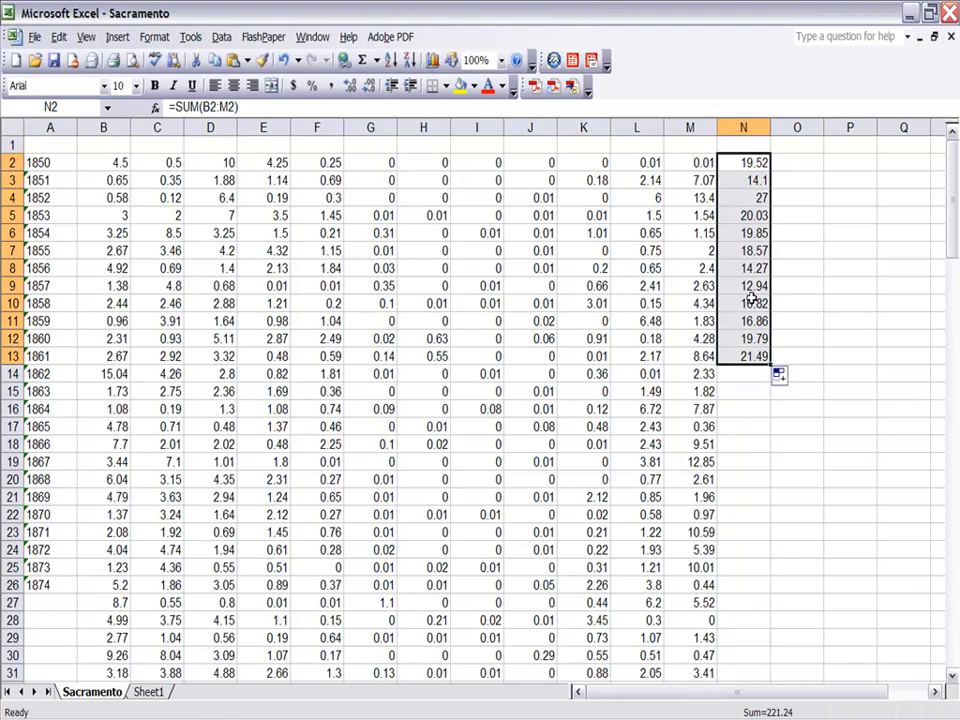
click(755, 200)
click(754, 214)
click(752, 248)
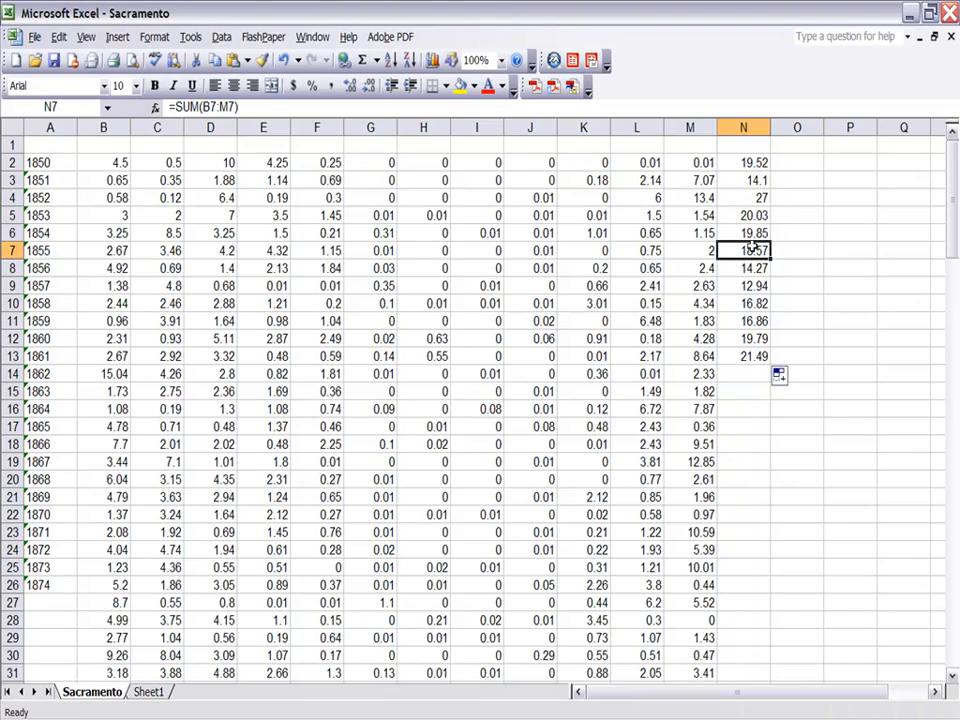
Step: Enter the label "average" in cell A140 below the last row of data
drag(955, 188, 890, 710)
drag(955, 198, 955, 715)
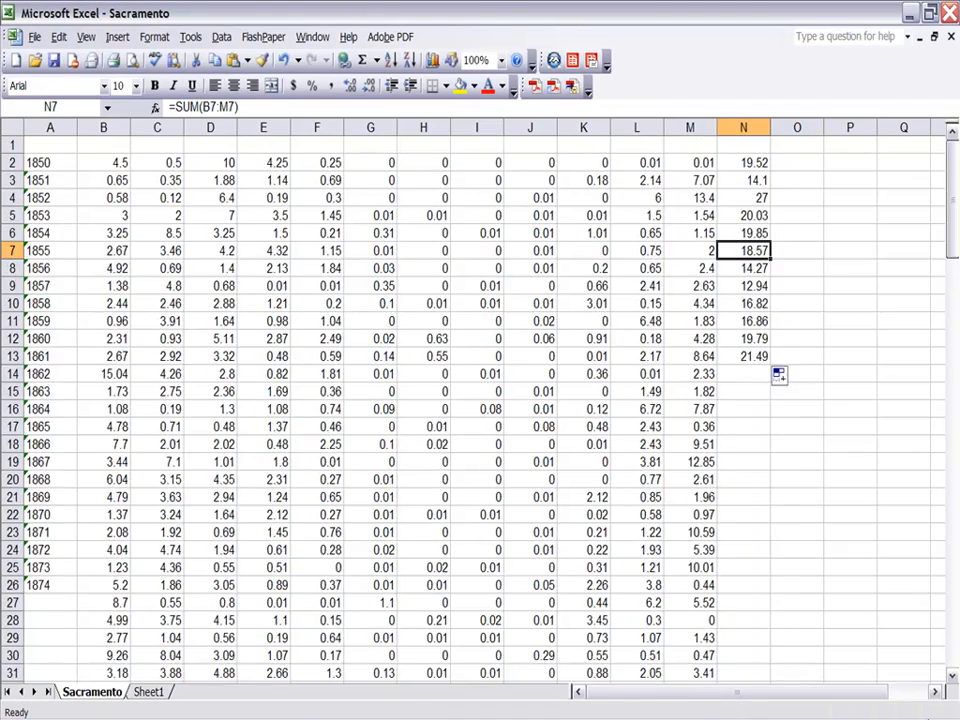
drag(955, 165, 953, 555)
click(954, 676)
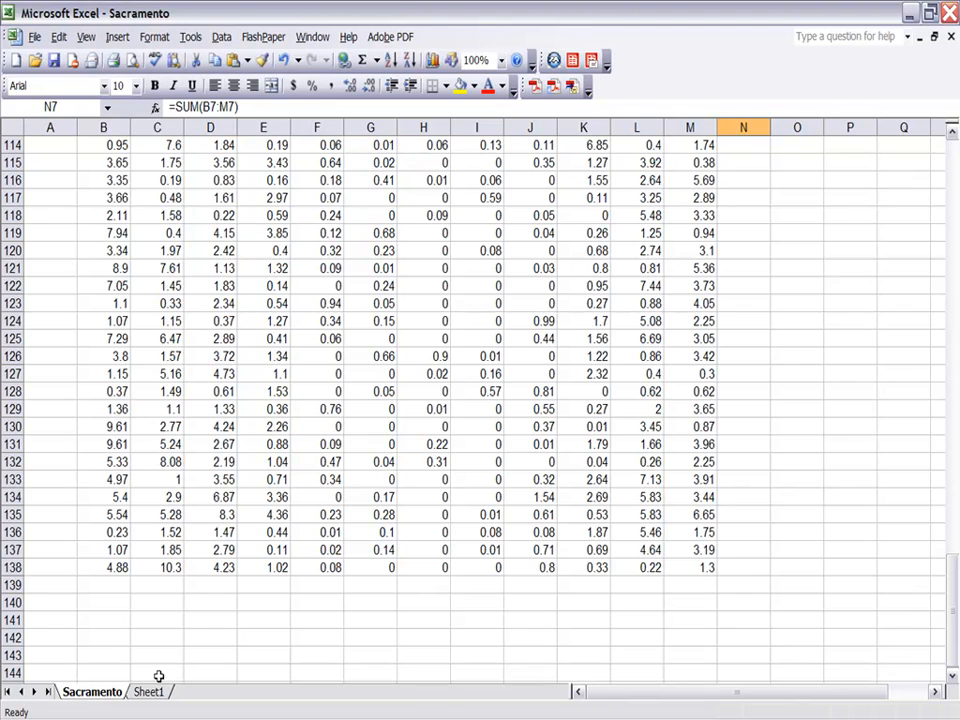
click(40, 610)
text(average)
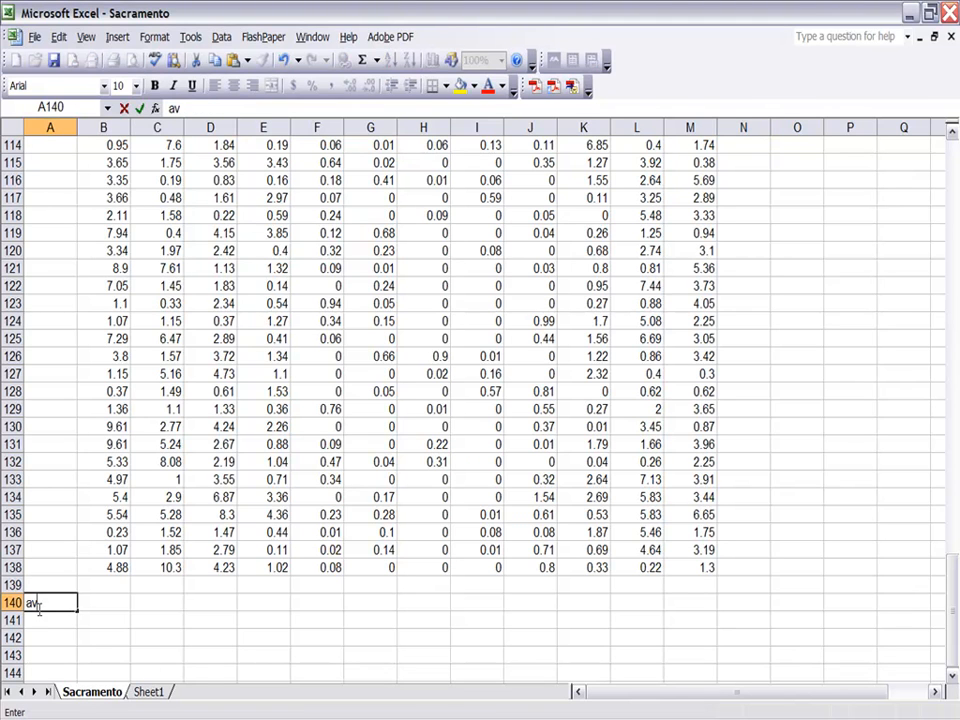
Step: Enter the formula =average(b2:b138) in cell B140
click(108, 602)
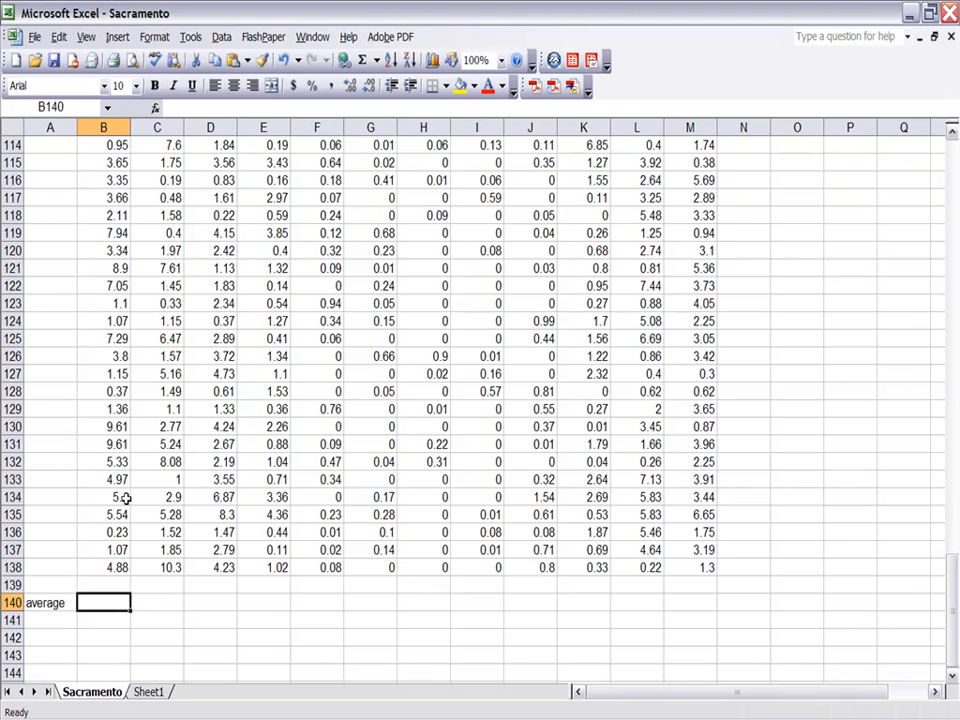
click(166, 109)
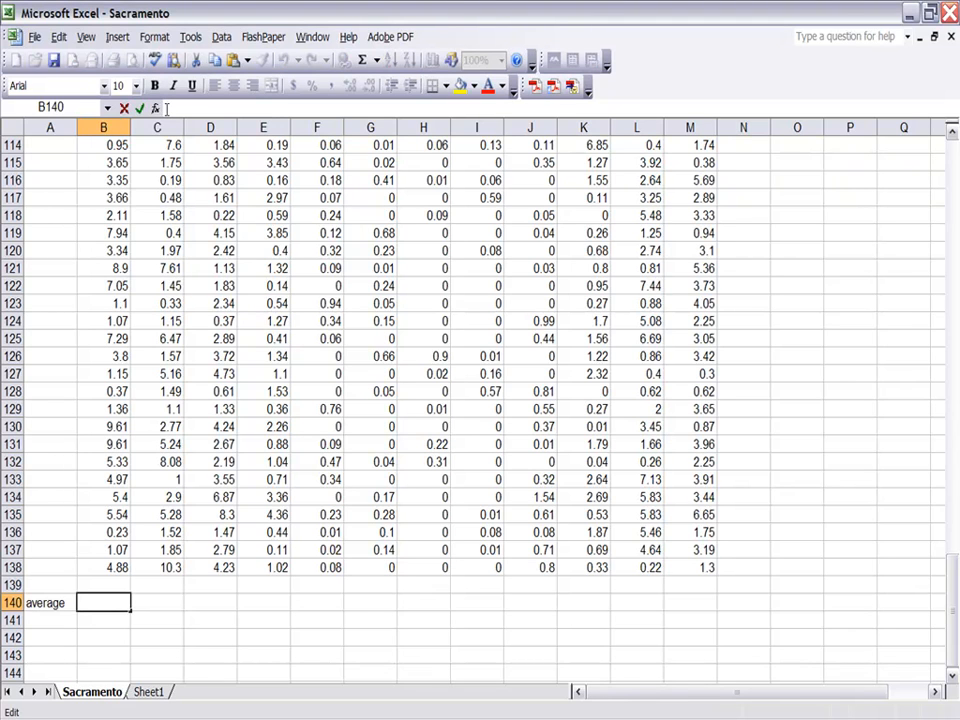
text(=avber)
key(BackSpace)
key(BackSpace)
key(BackSpace)
key(BackSpace)
text(verage()
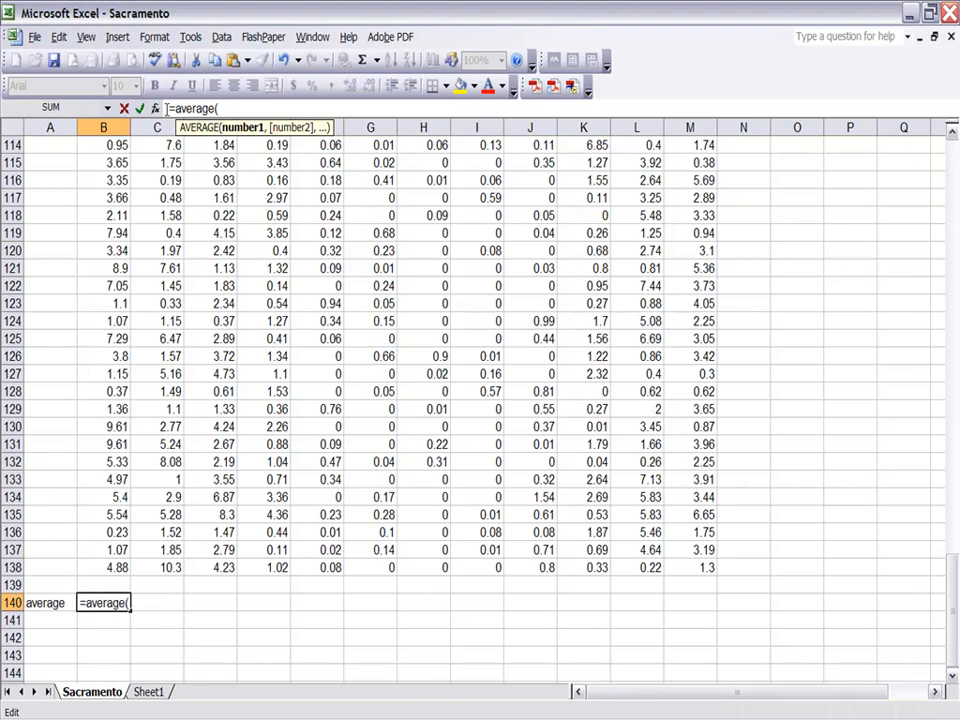
text(b2:b)
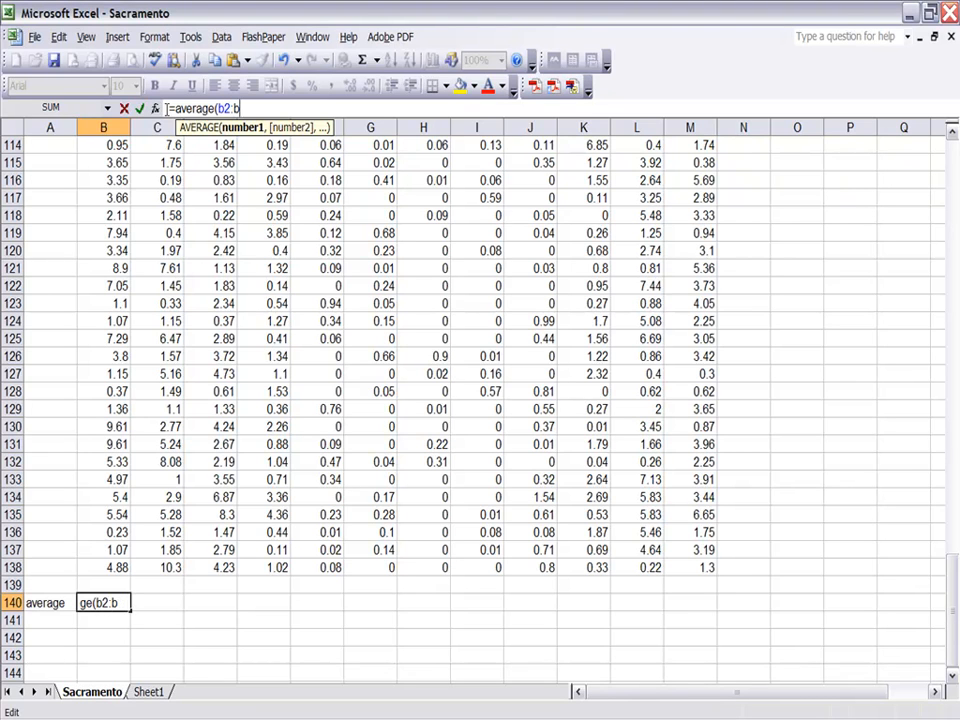
text(138))
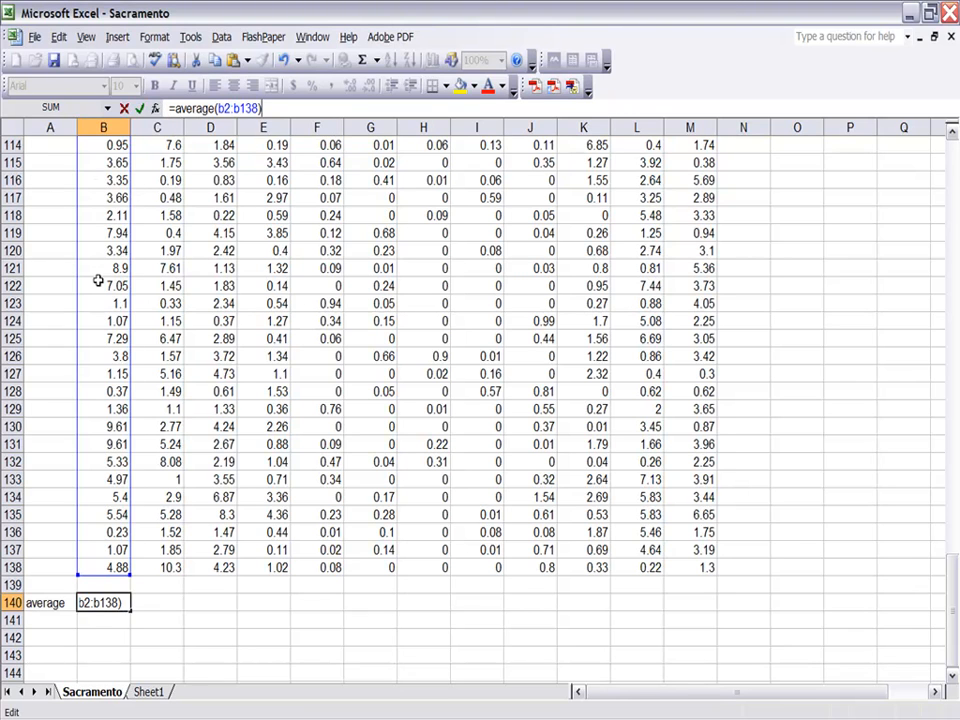
key(Return)
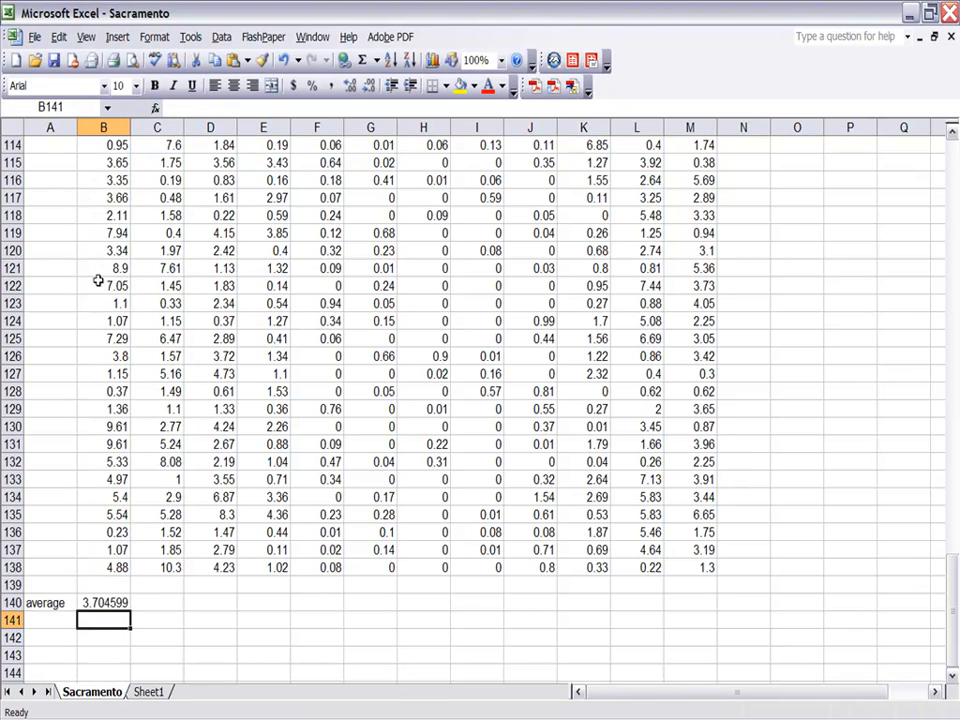
Step: Format cell B140 as a Number with 2 decimal places
right_click(108, 604)
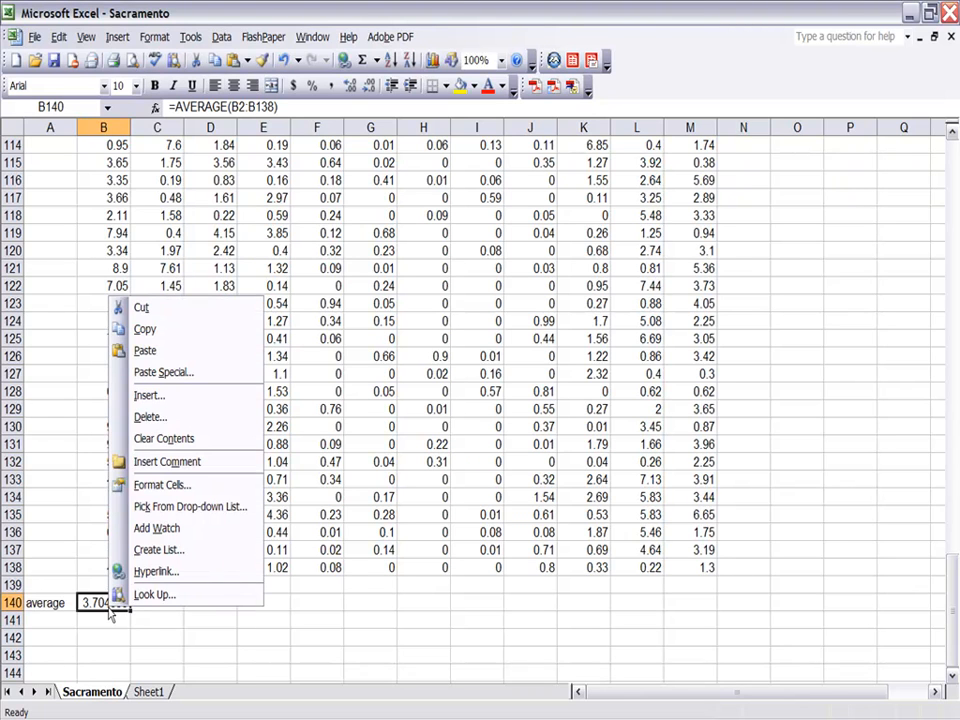
click(165, 485)
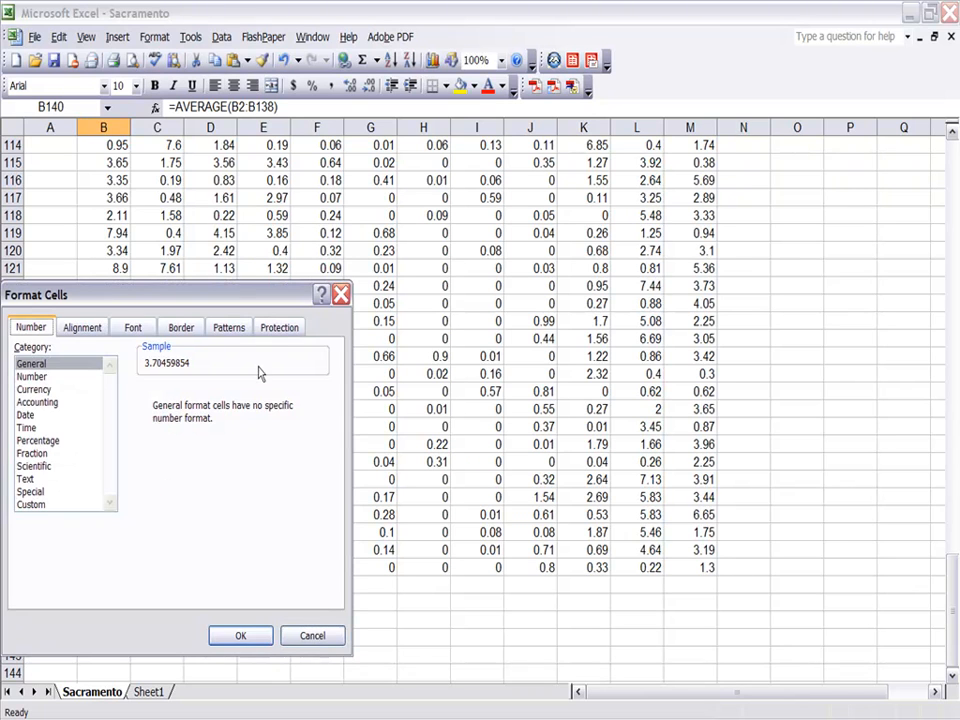
click(64, 379)
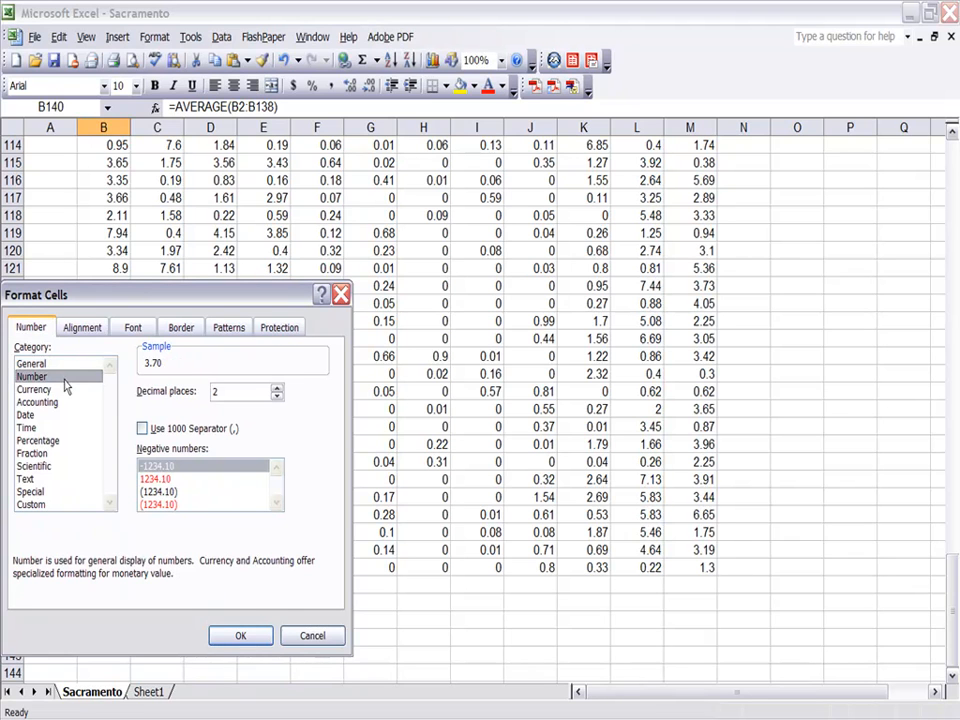
click(228, 638)
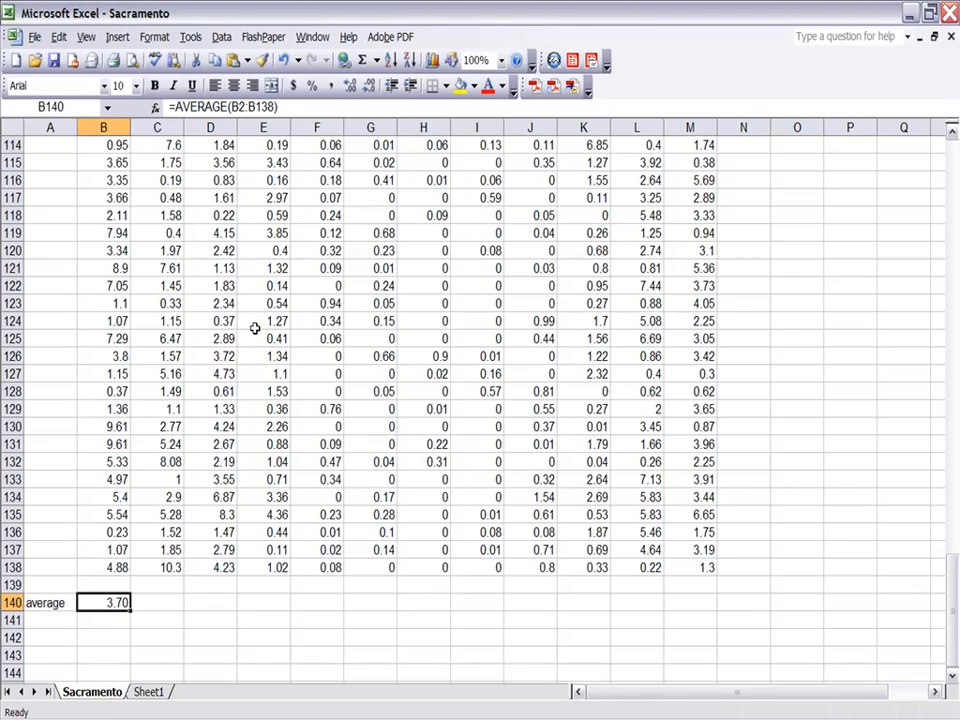
Step: Open the worksheet Sheet1
click(148, 692)
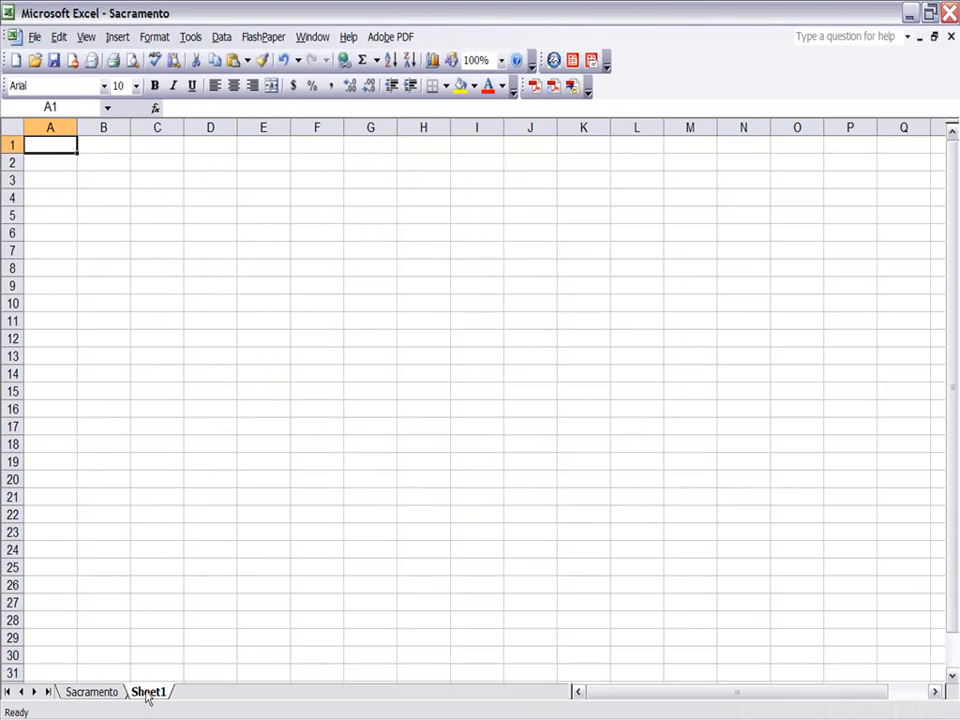